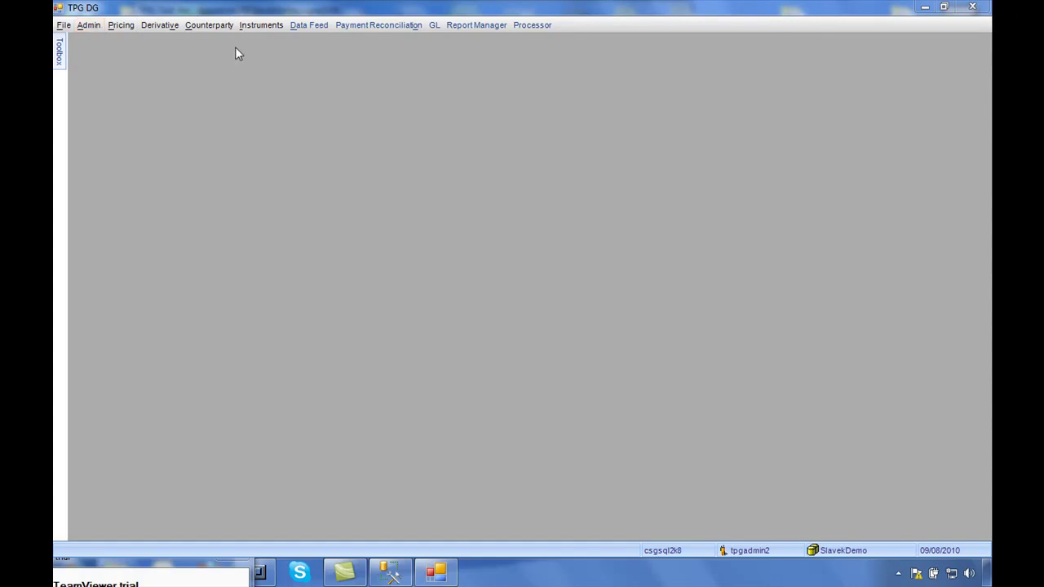
# Open Instruments > Instrument Search to list all 18 existing instruments.
pyautogui.click(259, 26)
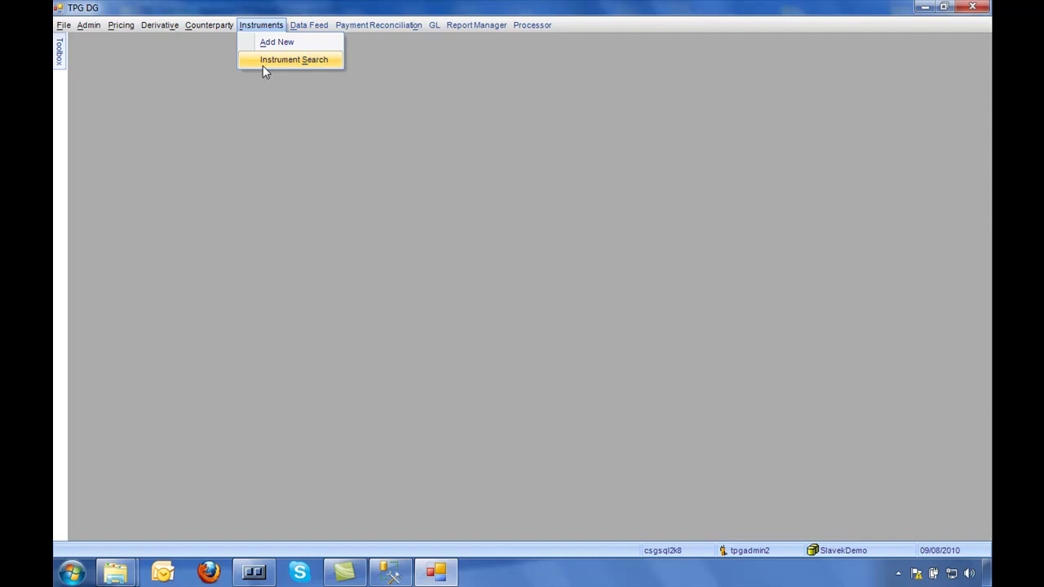
pyautogui.click(263, 65)
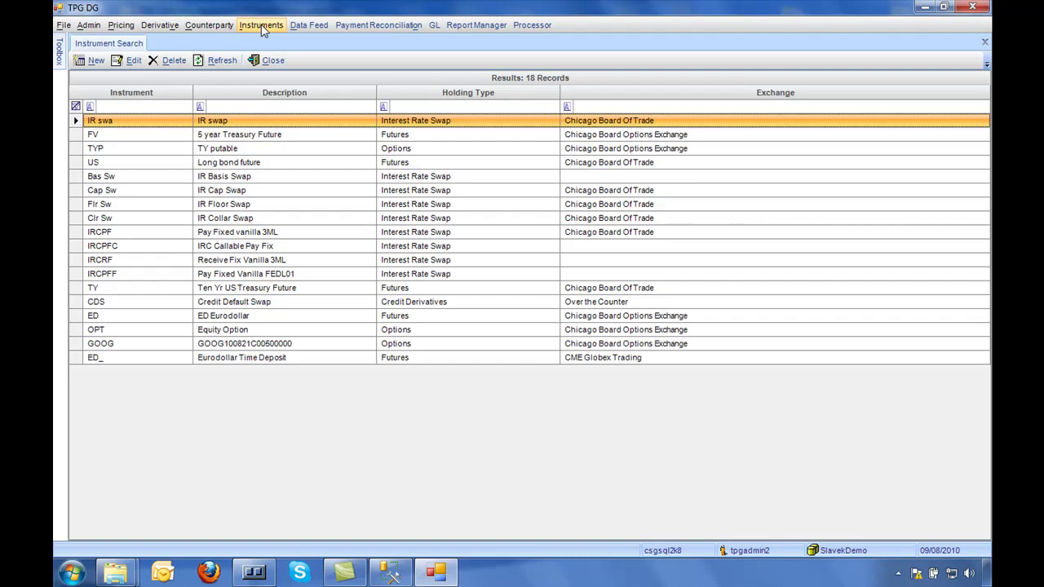
# Add a new instrument with ticker symbol IR named 'IR Swap Plain Van'.
pyautogui.click(95, 67)
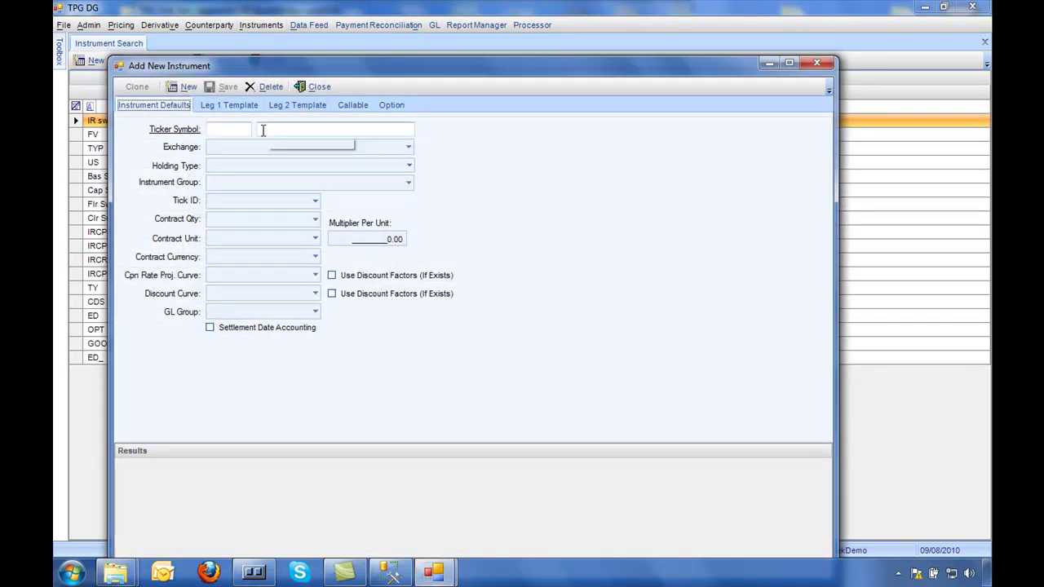
pyautogui.click(232, 130)
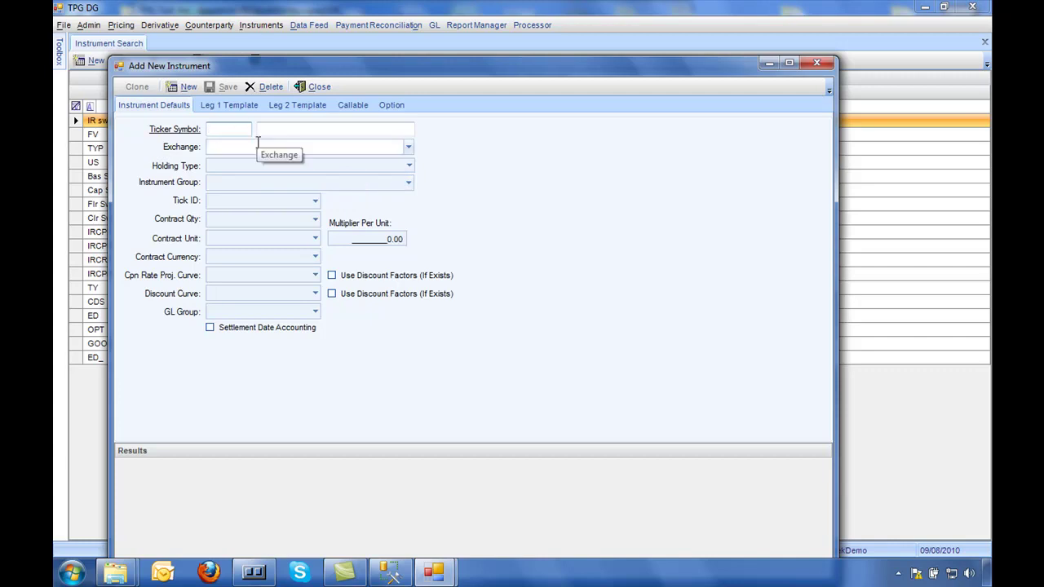
pyautogui.write('IR')
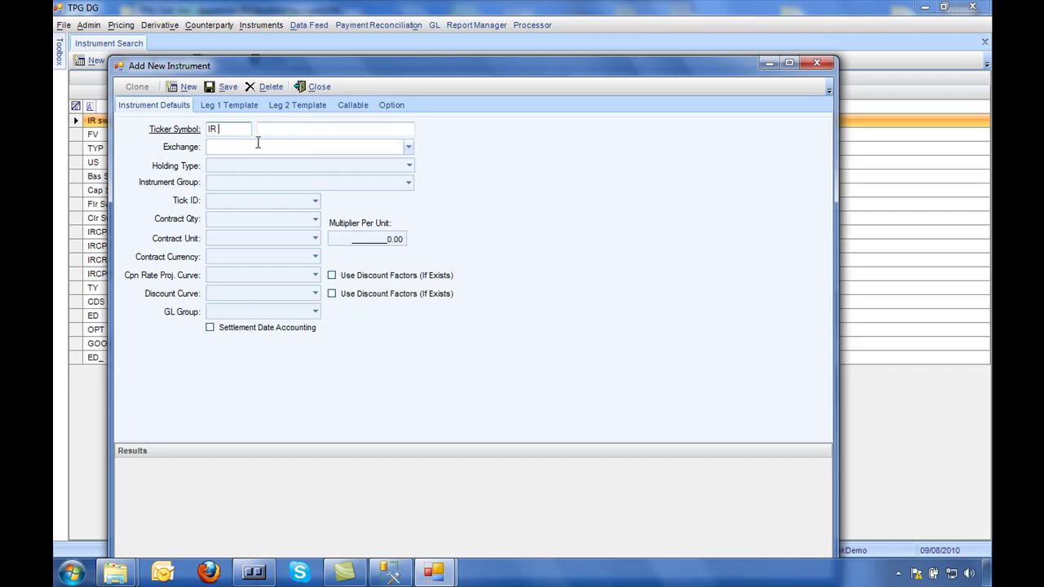
pyautogui.press('Tab')
pyautogui.write('IR')
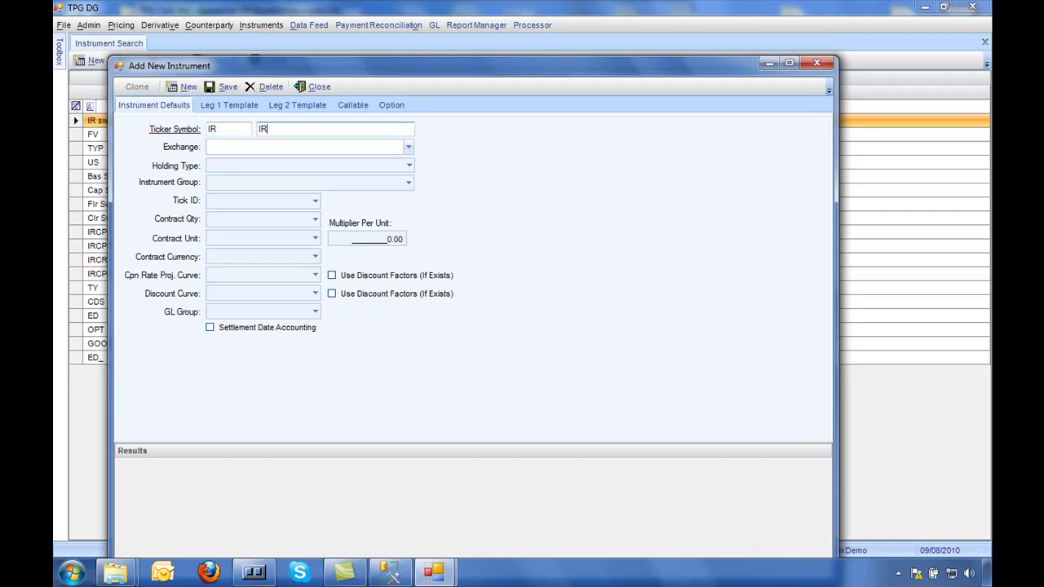
pyautogui.write(' Swap')
pyautogui.write('Plain Van')
# Set the instrument's exchange to Over the Counter.
pyautogui.click(257, 142)
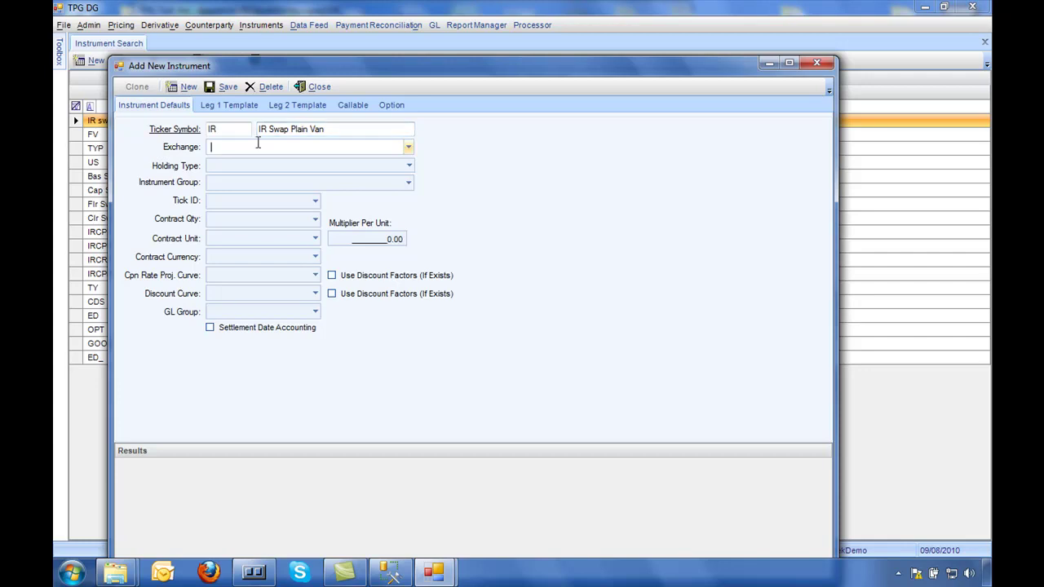
pyautogui.click(408, 147)
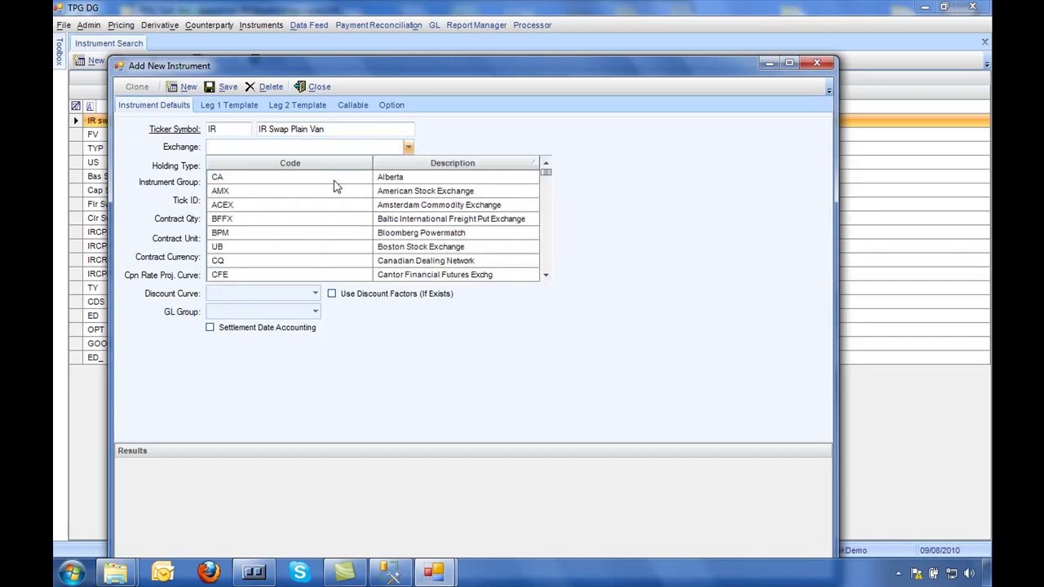
pyautogui.scroll(-2, 338, 200)
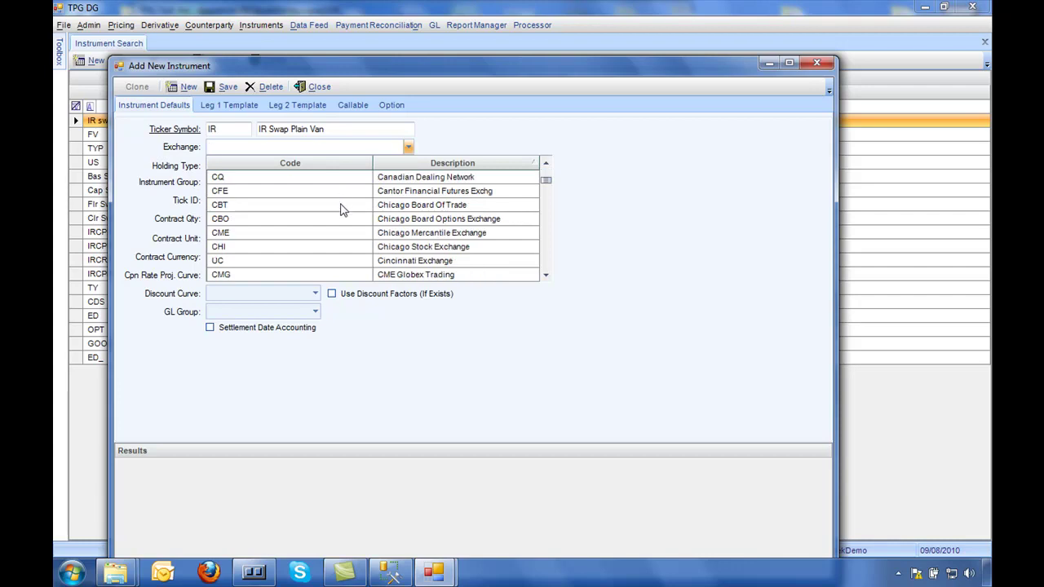
pyautogui.write('Osaka Securities Exchange')
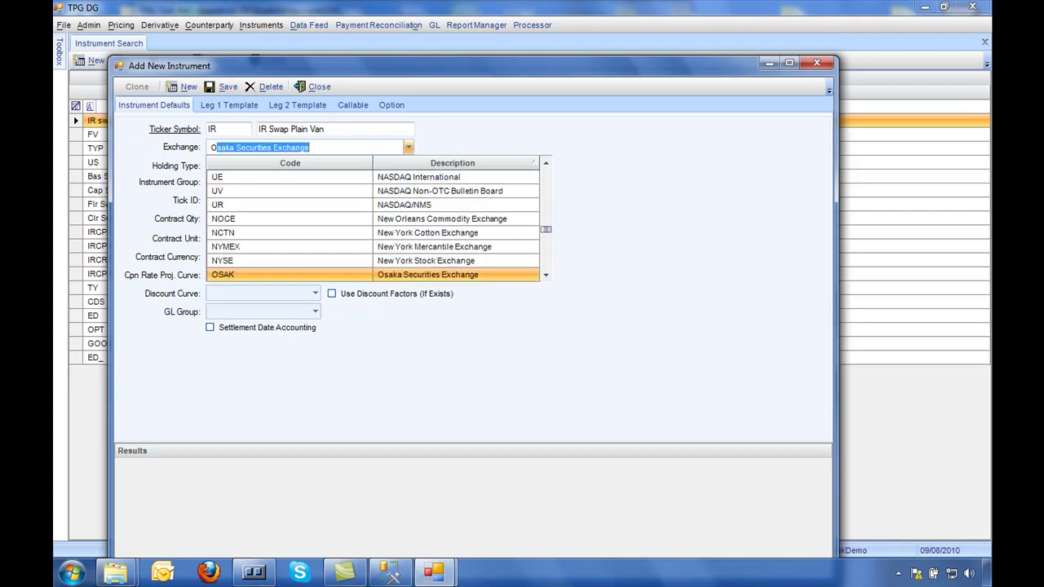
pyautogui.press('Down')
pyautogui.press('Down')
pyautogui.press('Return')
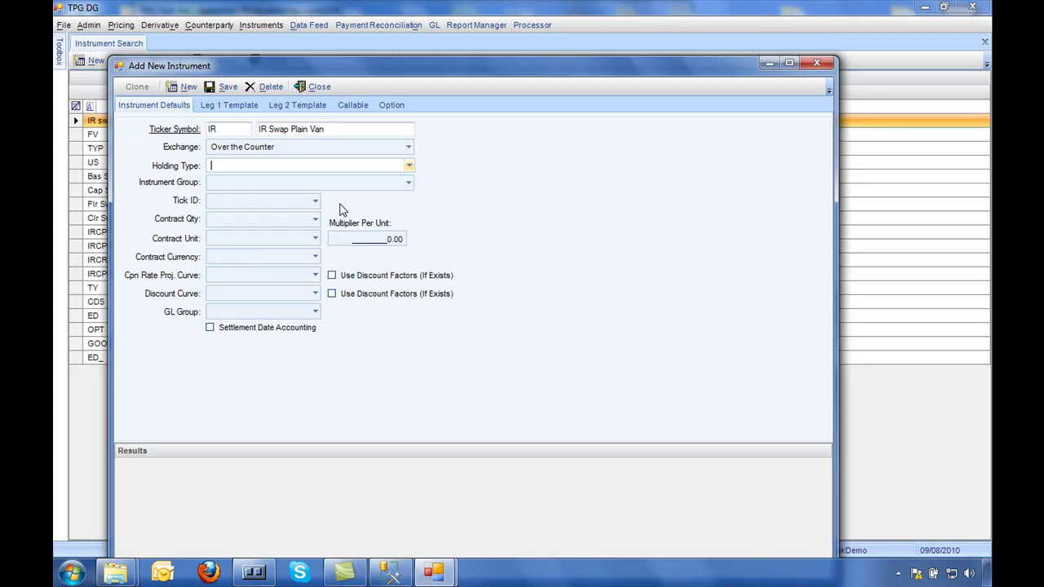
# Set the holding type to Interest Rate Swap.
pyautogui.click(408, 166)
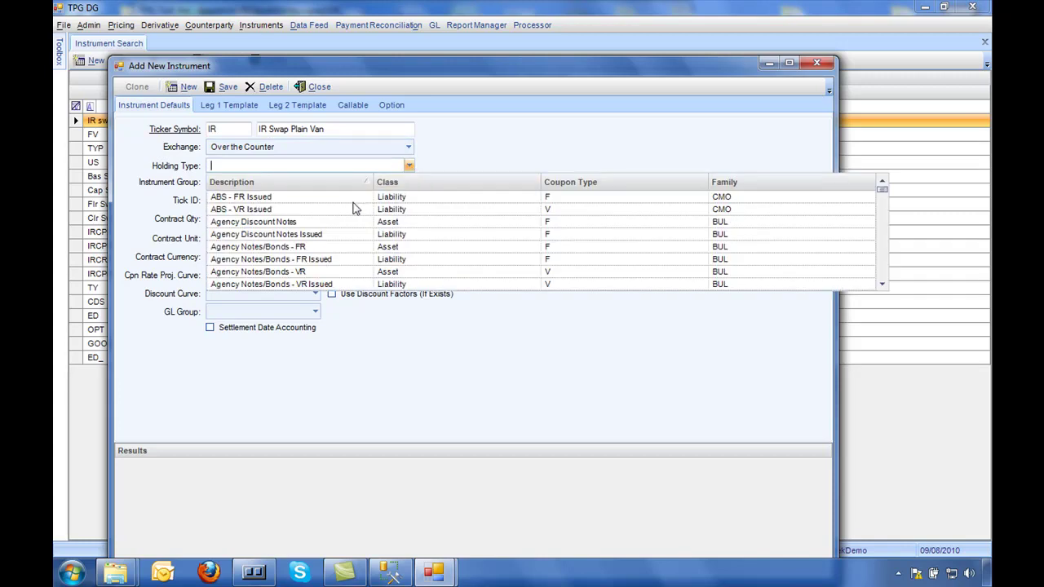
pyautogui.write('P')
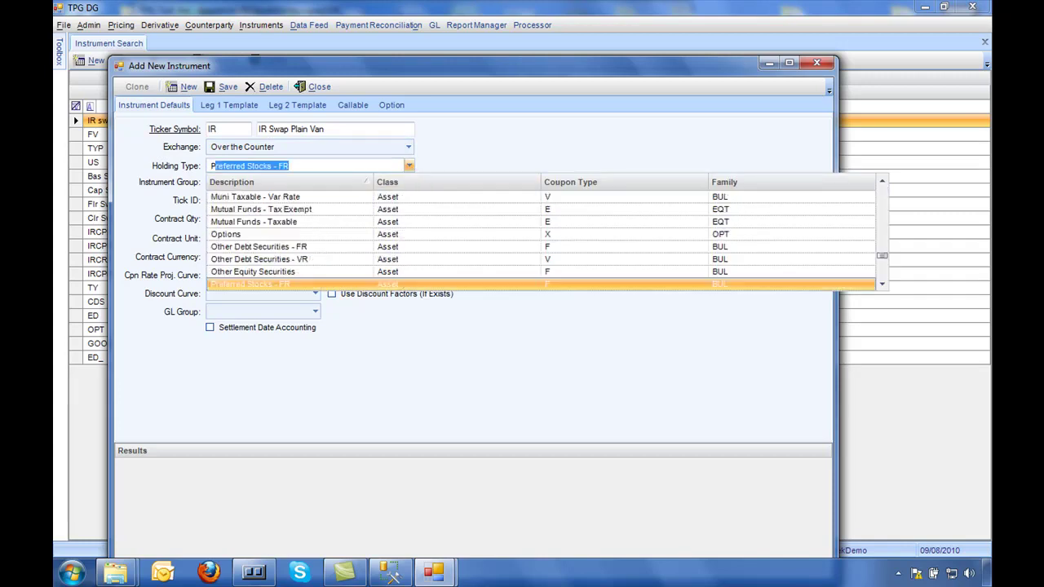
pyautogui.press('Delete')
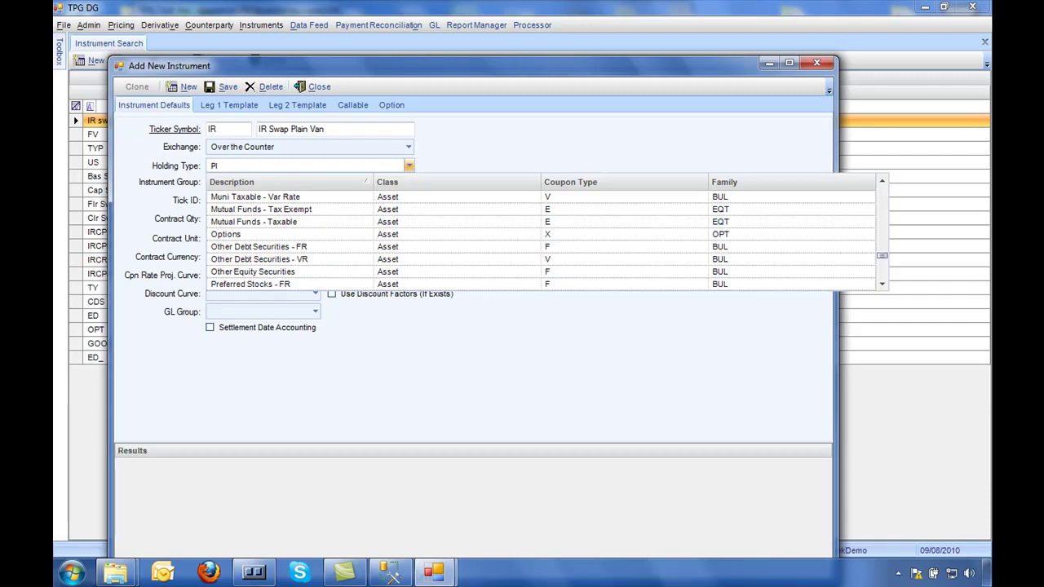
pyautogui.press('BackSpace')
pyautogui.scroll(-2, 444, 240)
pyautogui.scroll(-8, 383, 254)
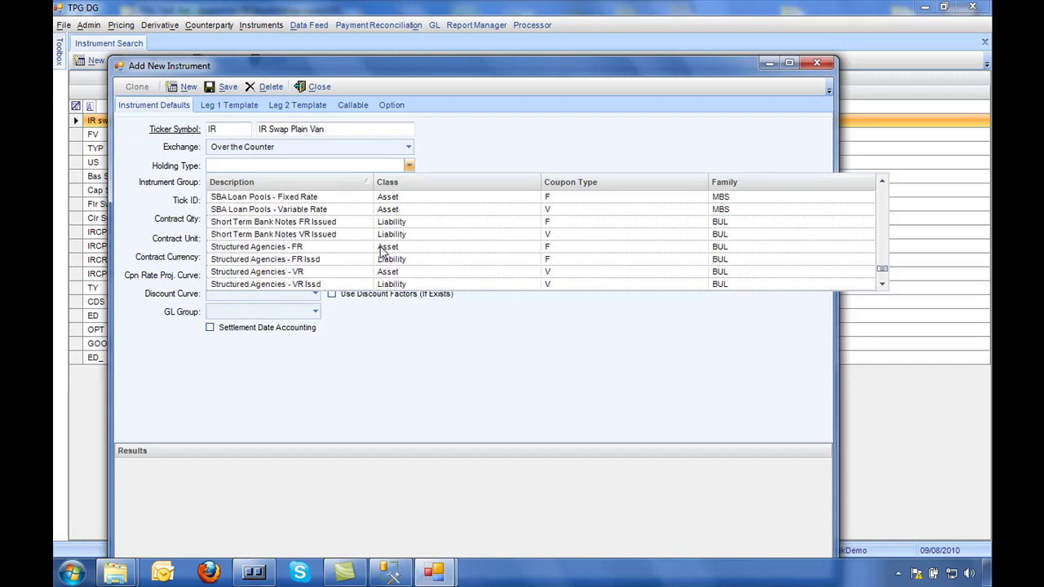
pyautogui.scroll(5, 381, 254)
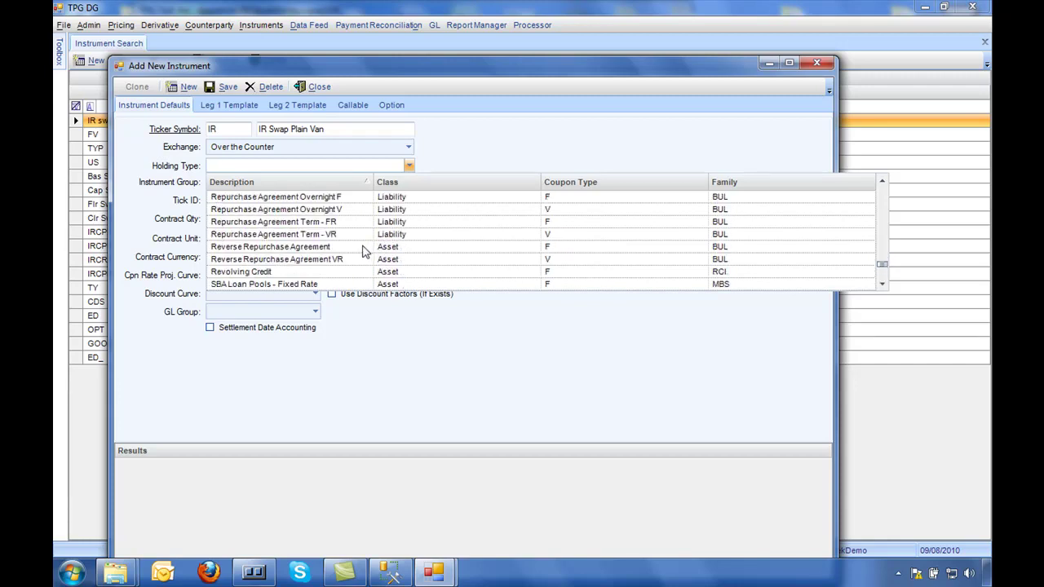
pyautogui.write('Interest Rate Swap')
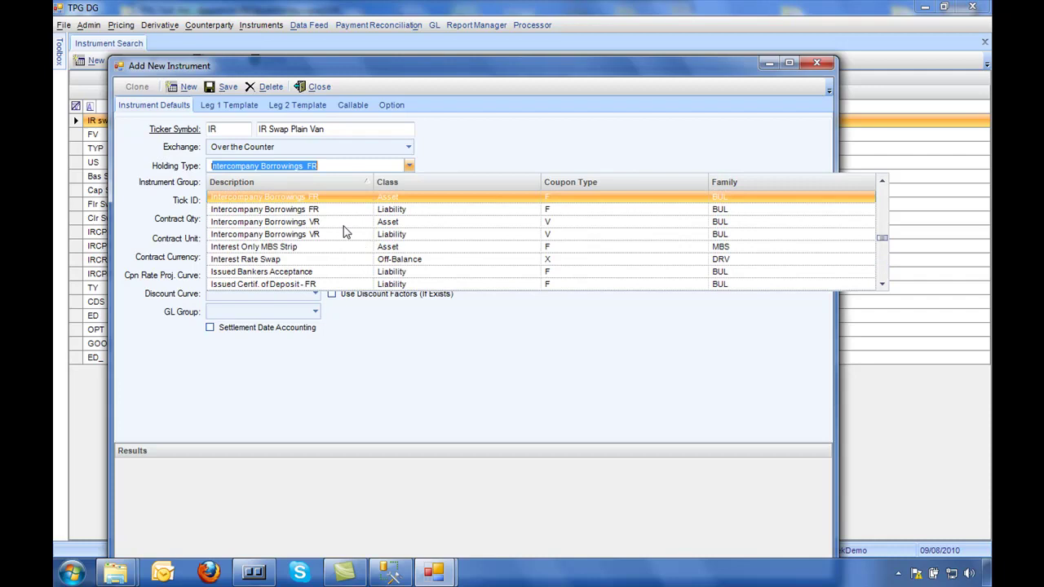
pyautogui.click(278, 259)
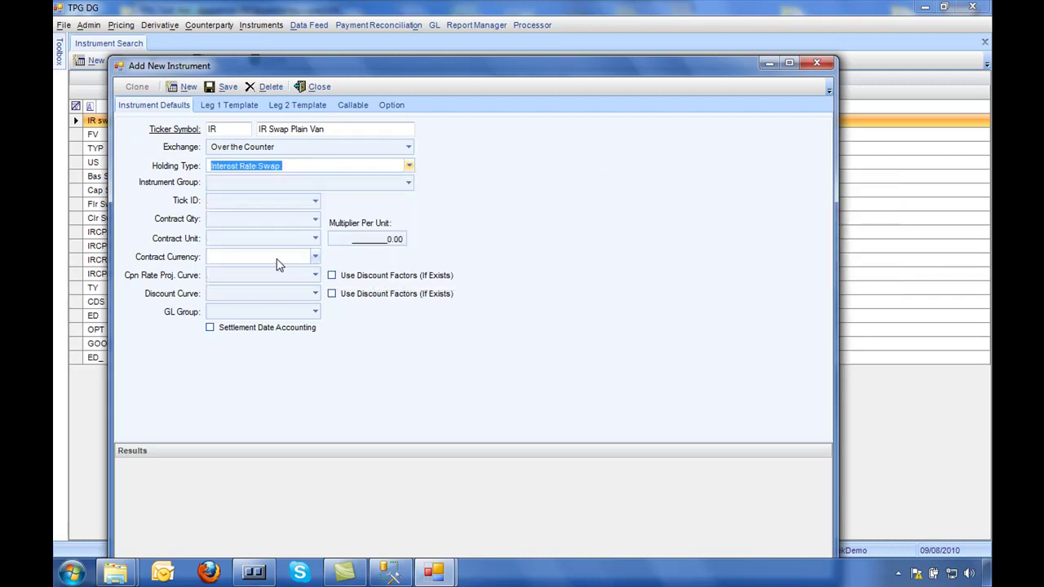
# Choose the Interest Rate Swap - Plain-Vanilla instrument group, leaving tick size unset.
pyautogui.press('Tab')
pyautogui.click(408, 183)
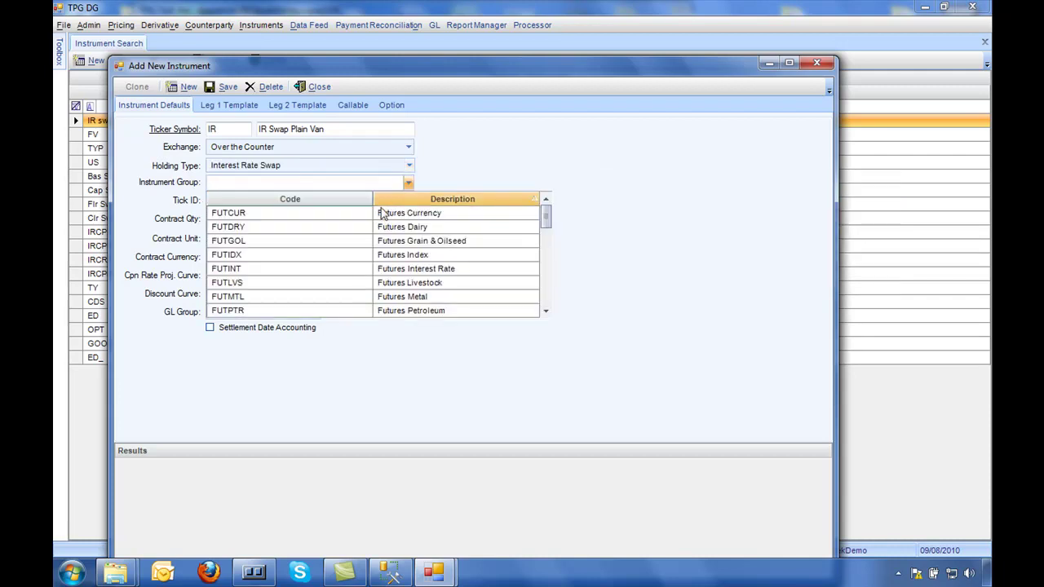
pyautogui.scroll(-2, 390, 249)
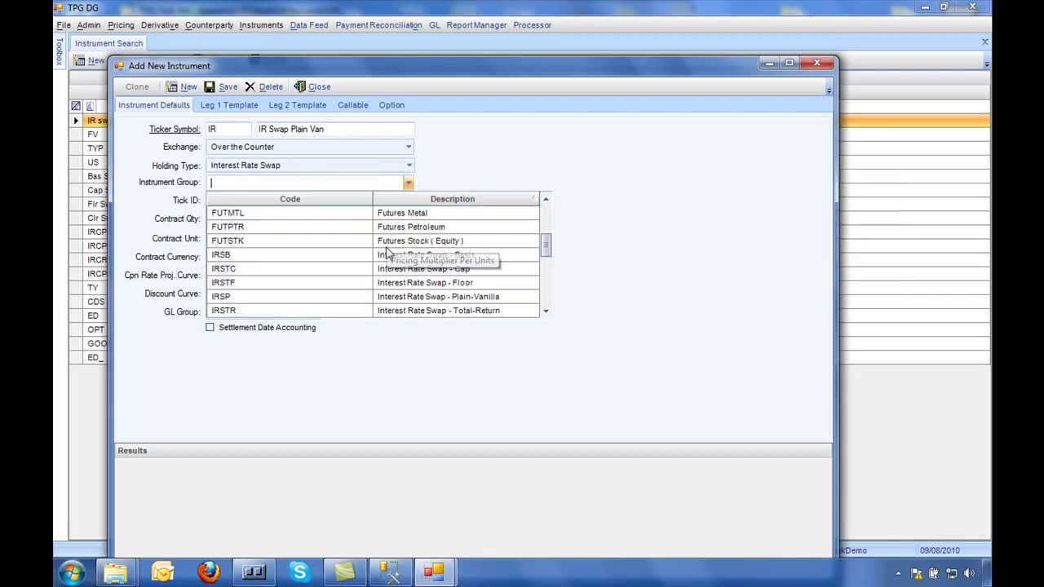
pyautogui.click(413, 299)
pyautogui.press('Tab')
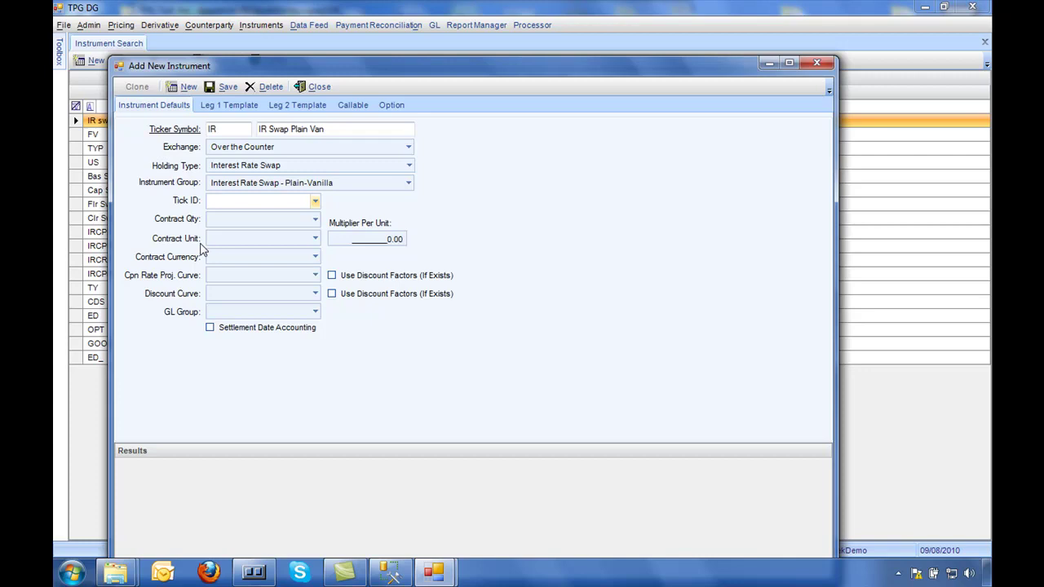
pyautogui.click(315, 201)
pyautogui.click(316, 204)
# Save the instrument and make leg 1 a fixed-rate USD leg.
pyautogui.click(227, 89)
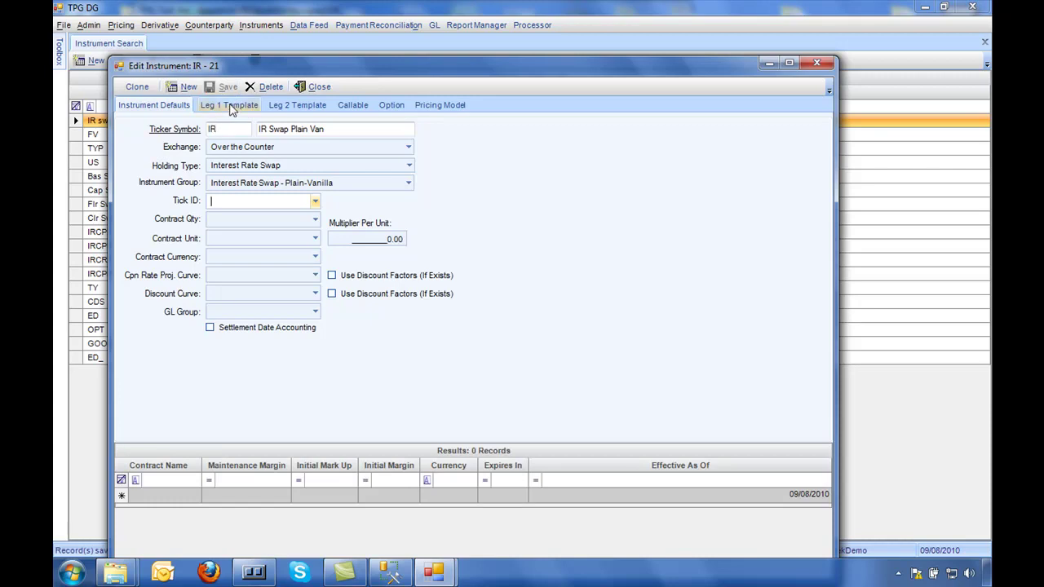
pyautogui.click(230, 107)
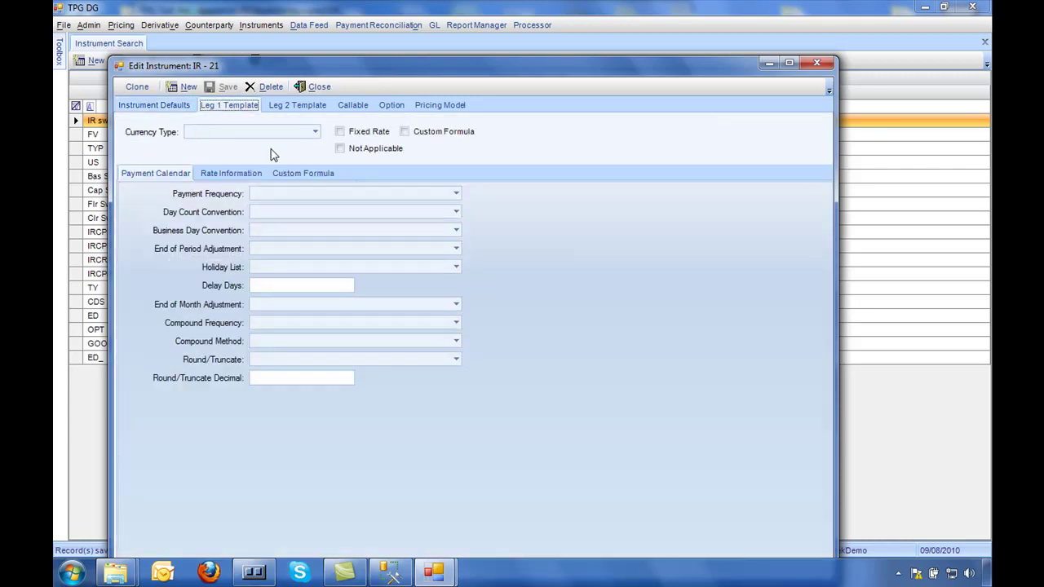
pyautogui.click(314, 133)
pyautogui.write('U')
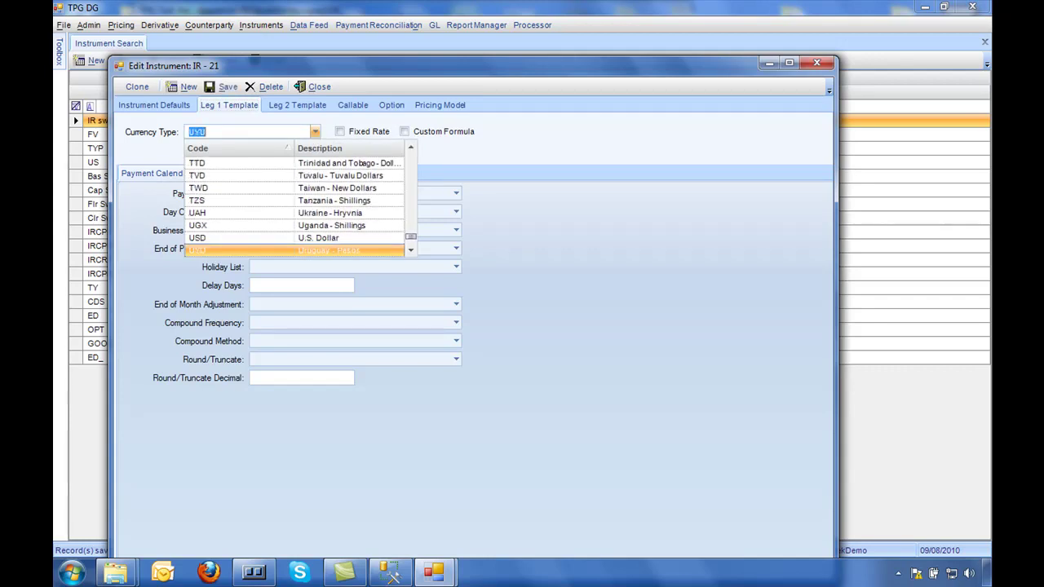
pyautogui.write('SD')
pyautogui.click(315, 132)
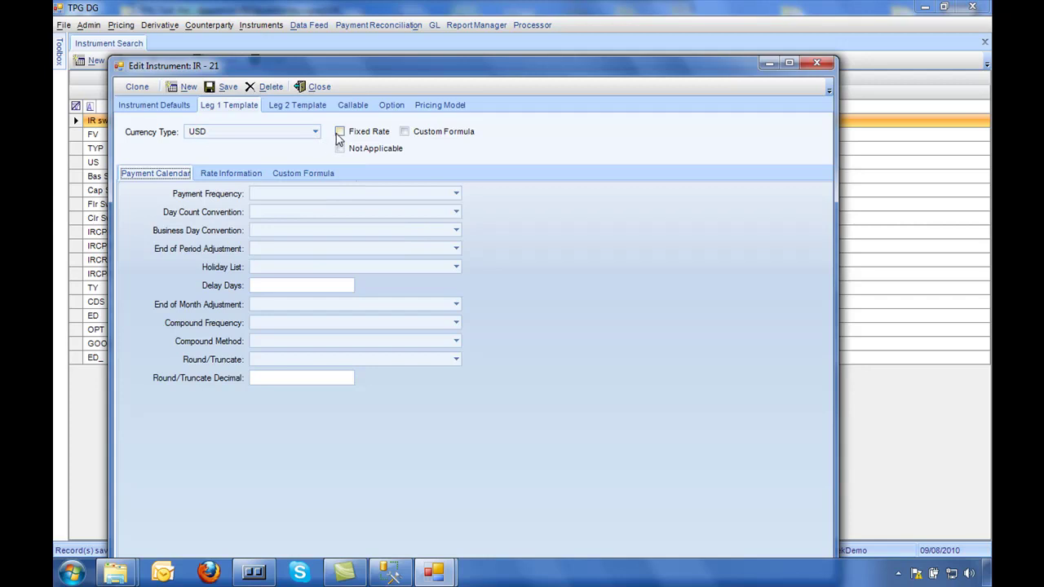
pyautogui.click(340, 132)
# Set leg 1 to pay monthly on Actual/360, Modified, with no end-of-period adjustment.
pyautogui.click(303, 194)
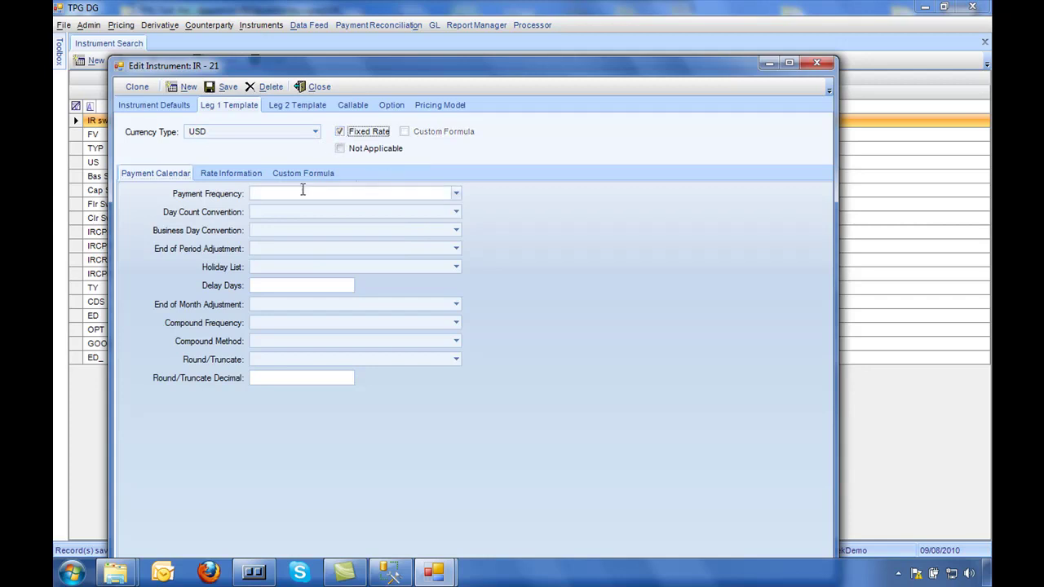
pyautogui.write('Monthly')
pyautogui.press('Tab')
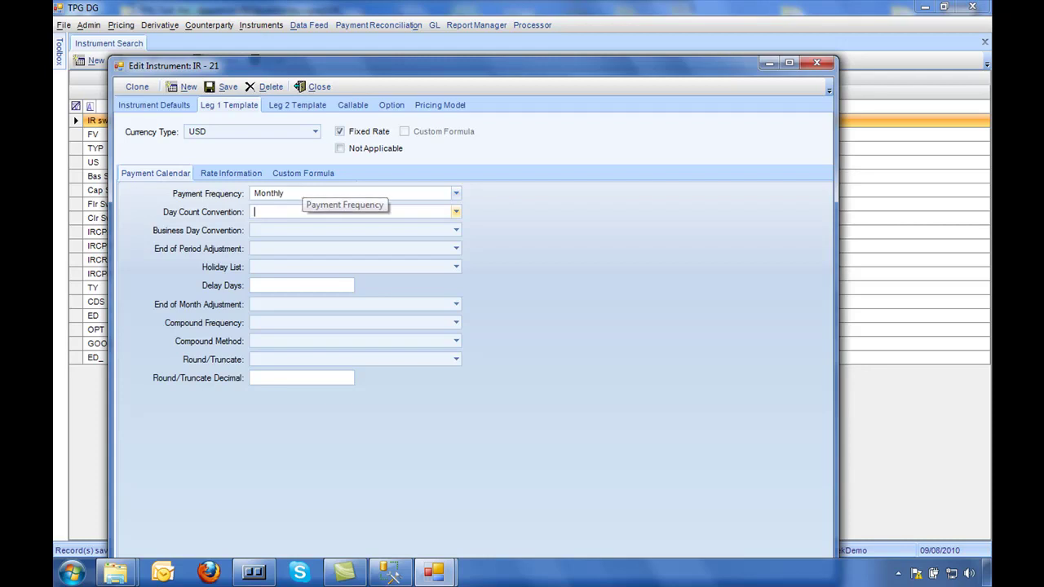
pyautogui.write('Actual/360')
pyautogui.press('Tab')
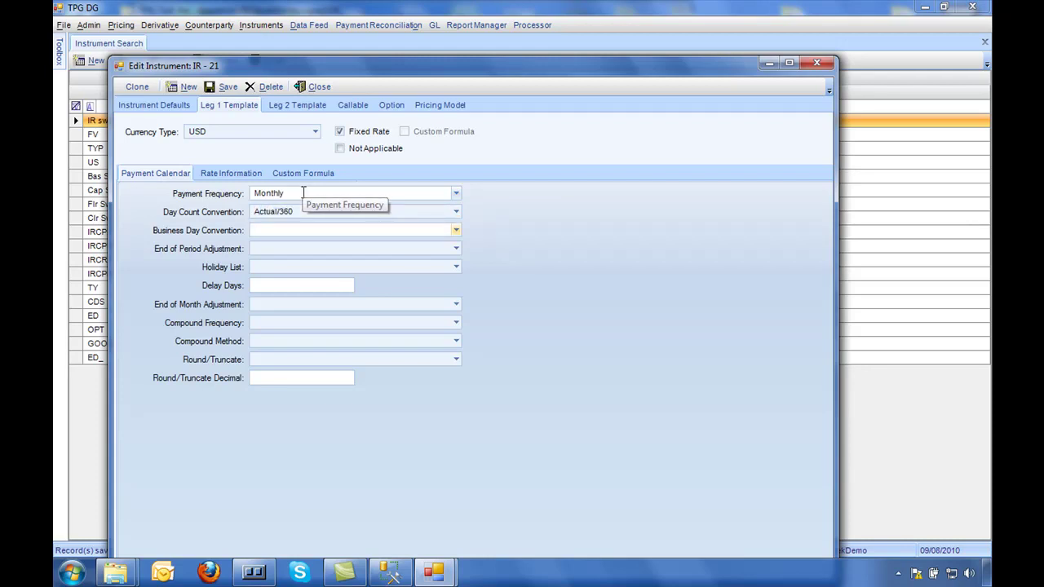
pyautogui.write('Modified')
pyautogui.press('Tab')
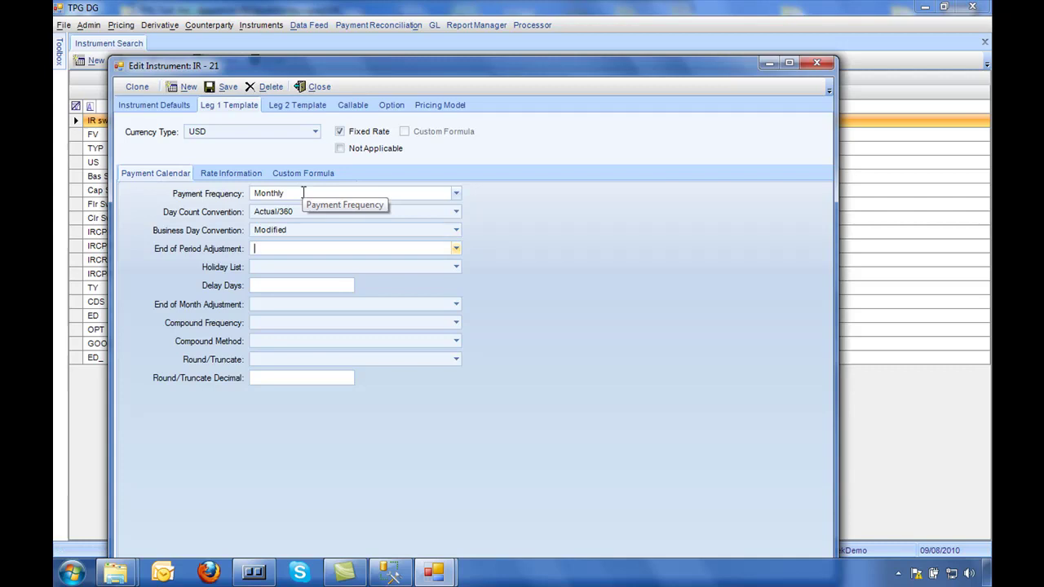
pyautogui.write('No')
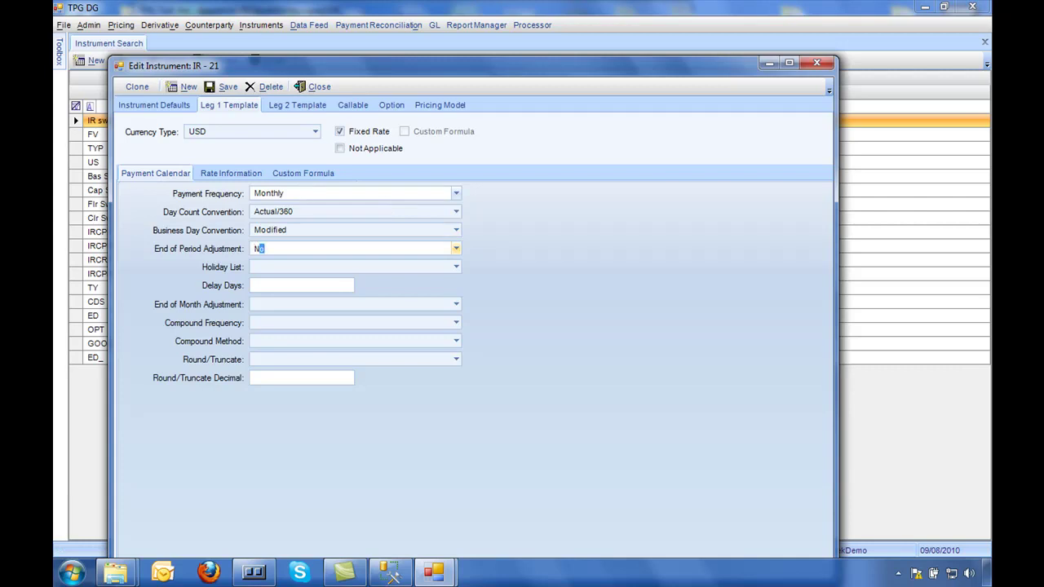
pyautogui.press('Tab')
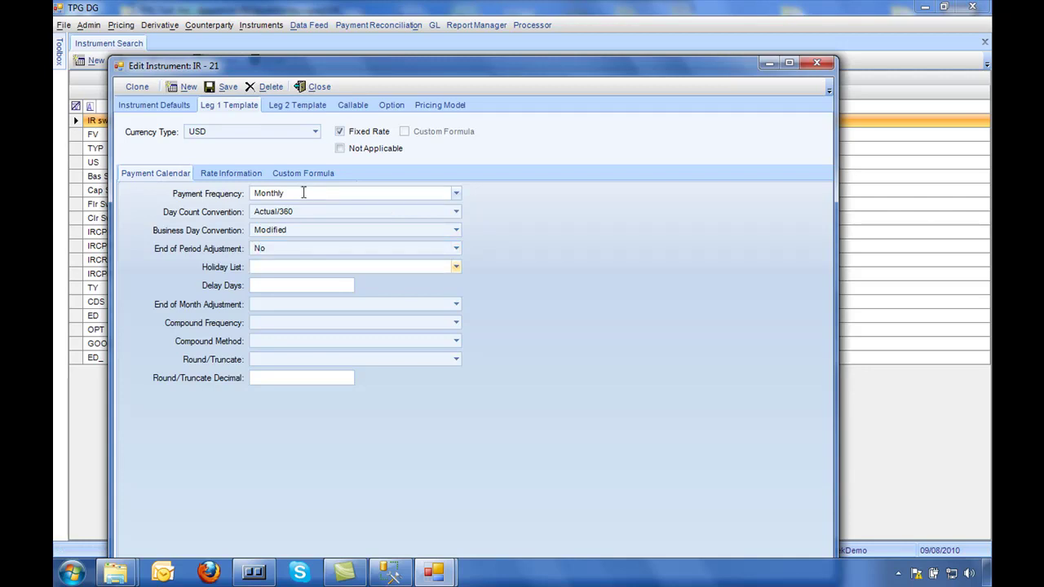
# Set leg 1 to New York holidays, no end-of-month adjustment, never compounded, no rounding.
pyautogui.write('New York')
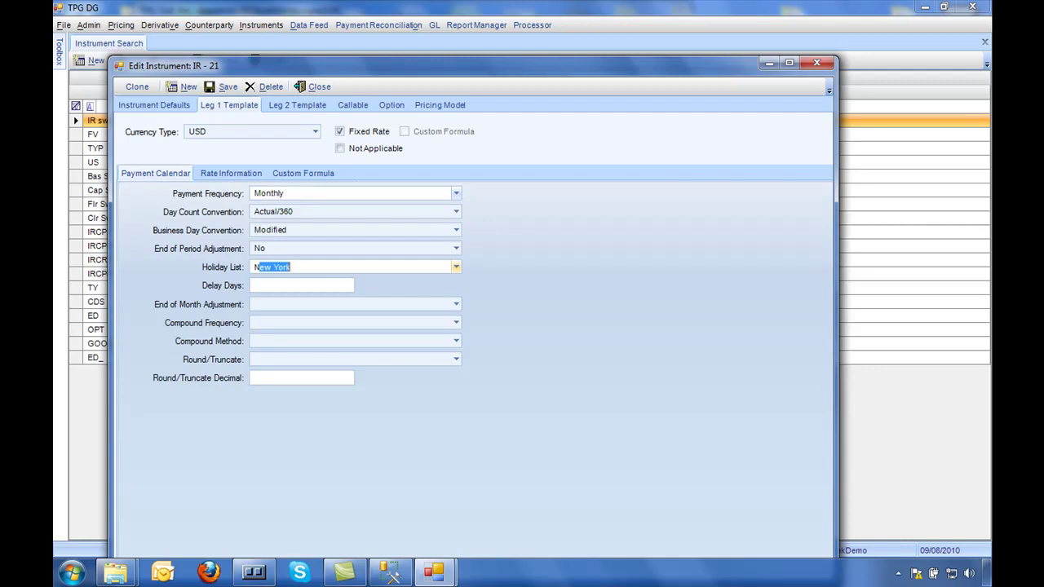
pyautogui.press('Tab')
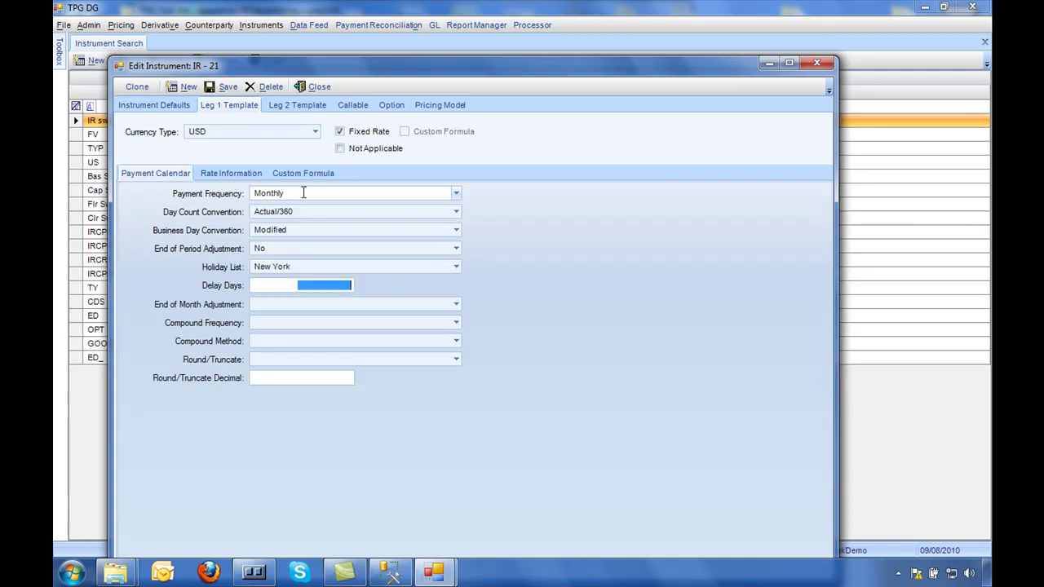
pyautogui.press('Tab')
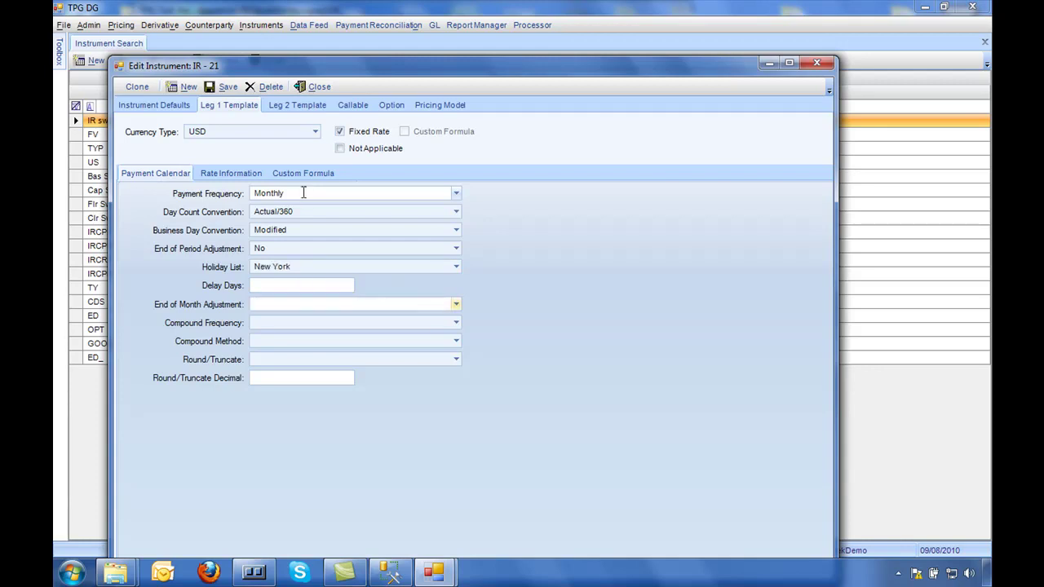
pyautogui.write('No')
pyautogui.press('Tab')
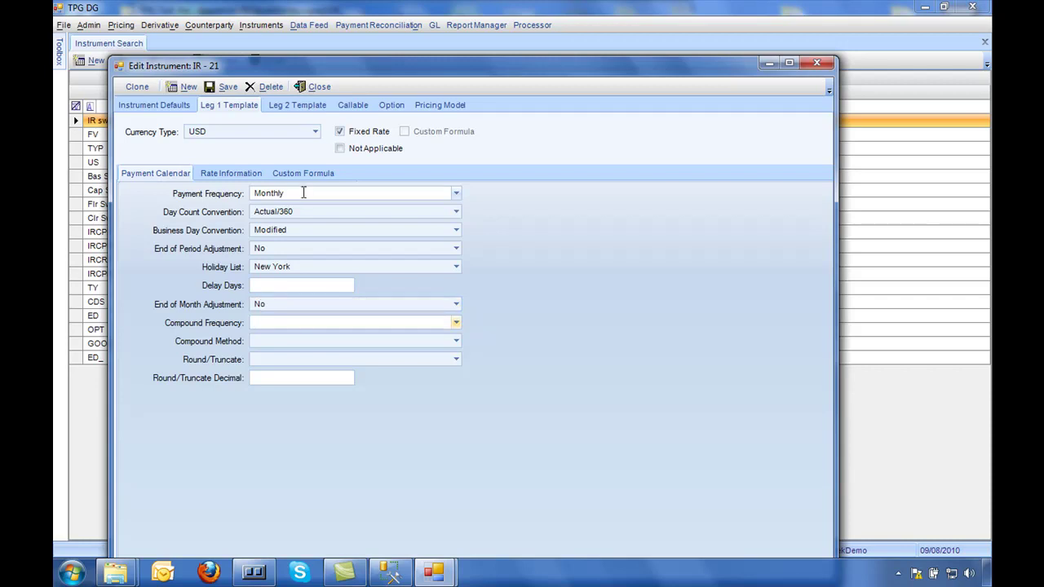
pyautogui.write('Never')
pyautogui.press('Tab')
pyautogui.write('N')
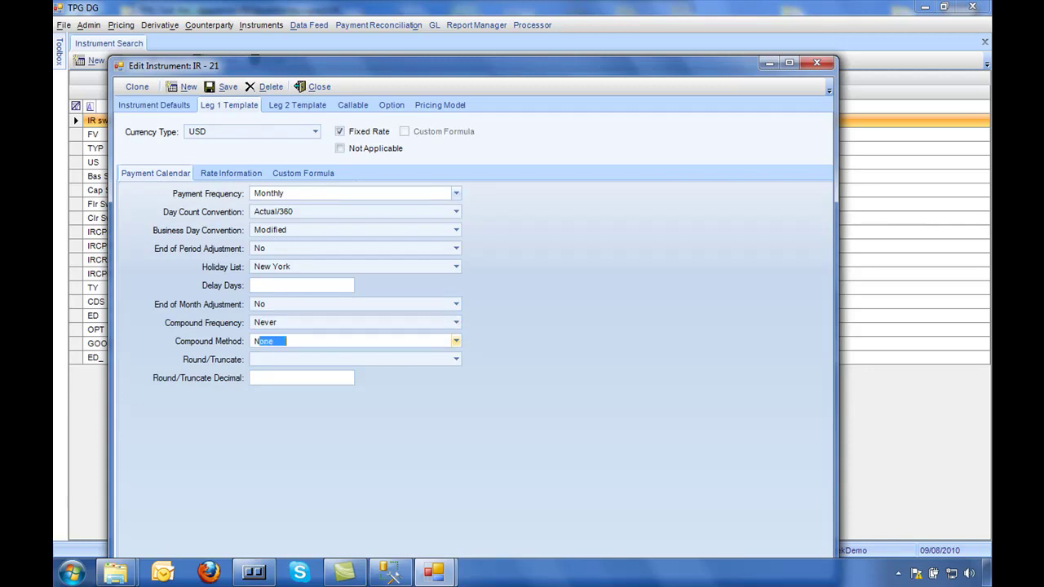
pyautogui.press('Tab')
pyautogui.write('N')
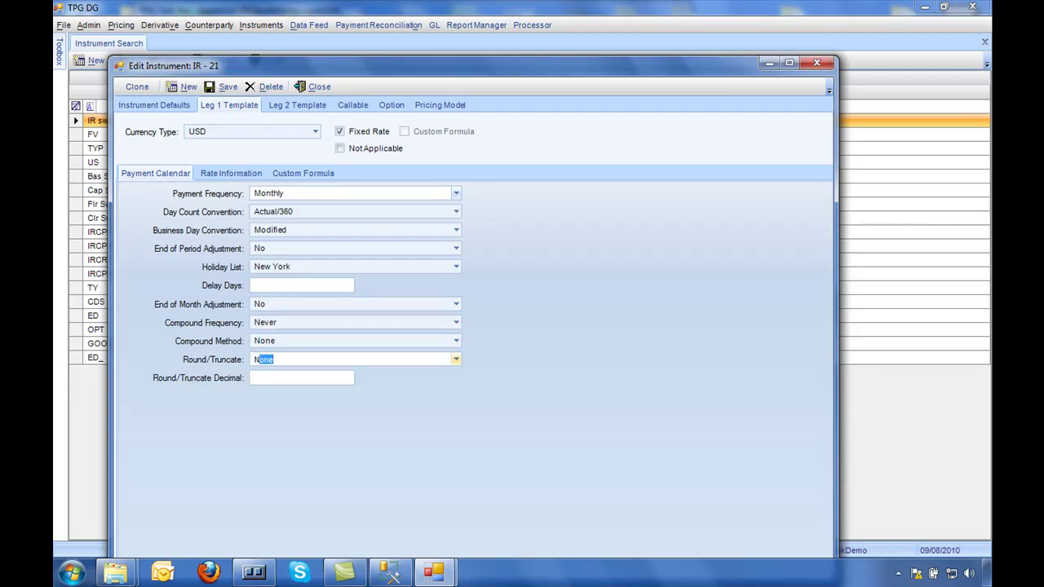
pyautogui.press('Tab')
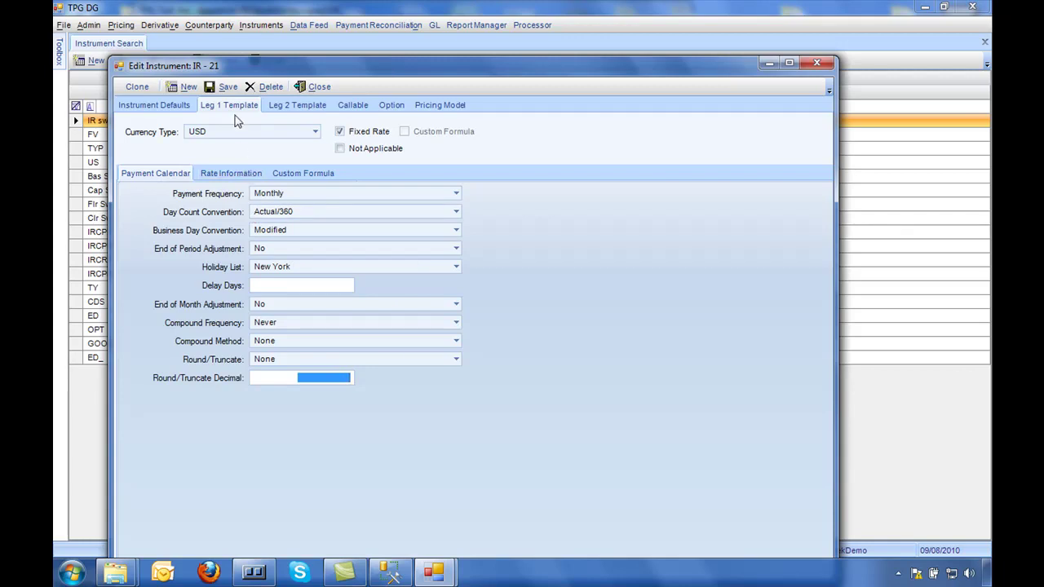
# Save IR - 21, review leg 1's Rate Information and Reset Dates, then return to Payment Calendar.
pyautogui.click(223, 87)
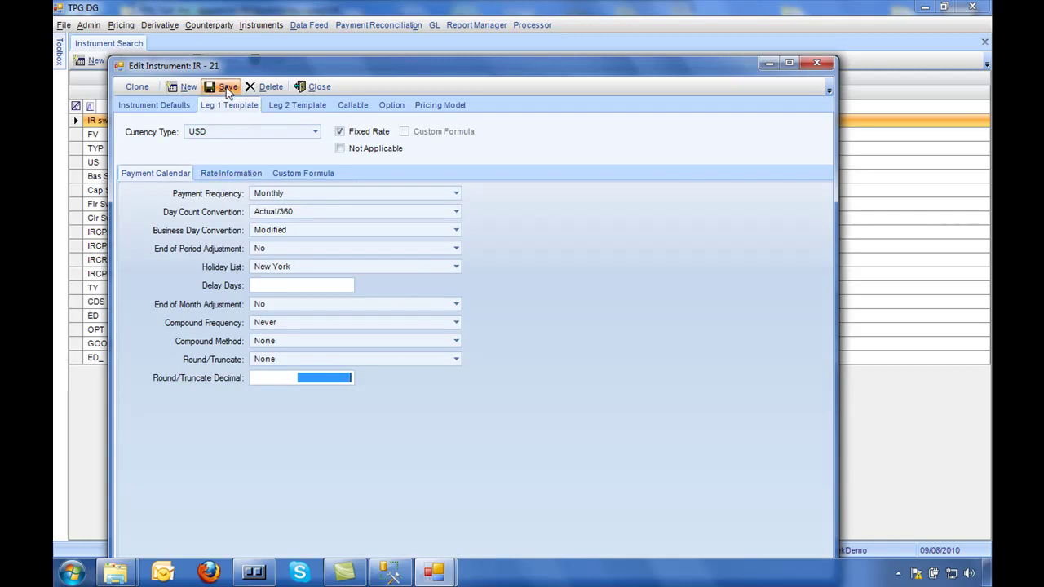
pyautogui.click(228, 176)
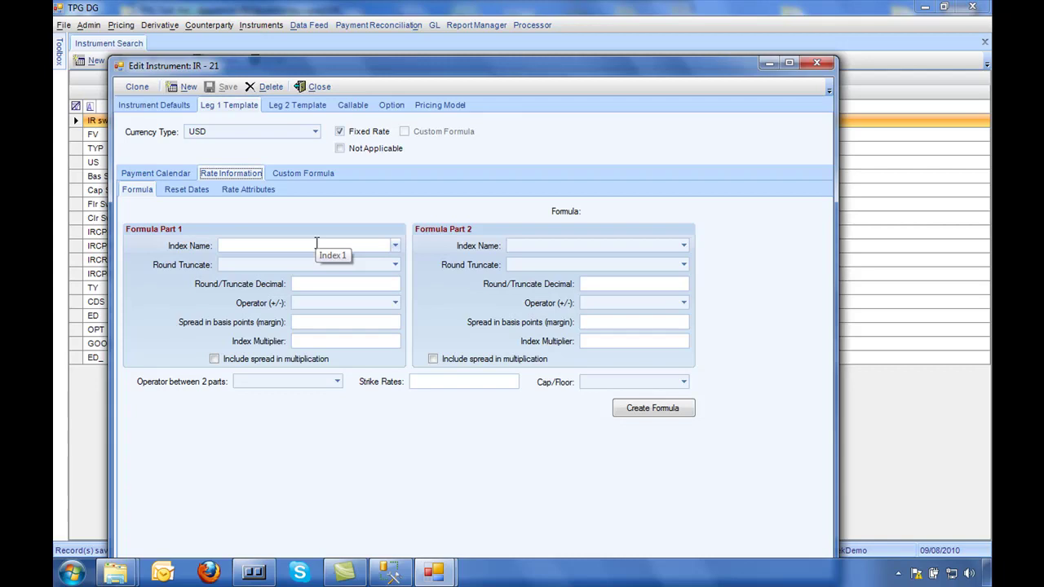
pyautogui.click(187, 189)
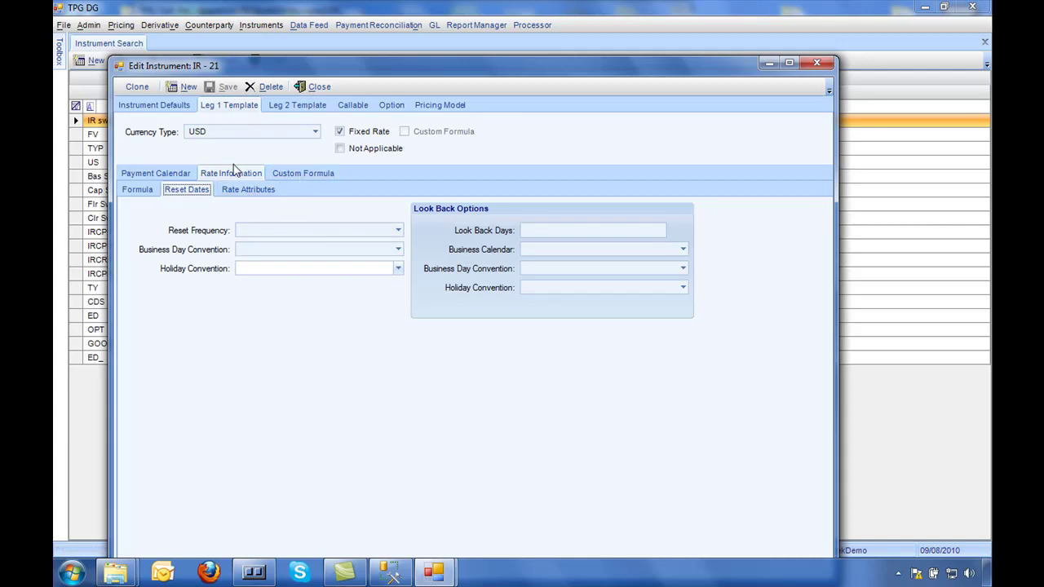
pyautogui.click(172, 174)
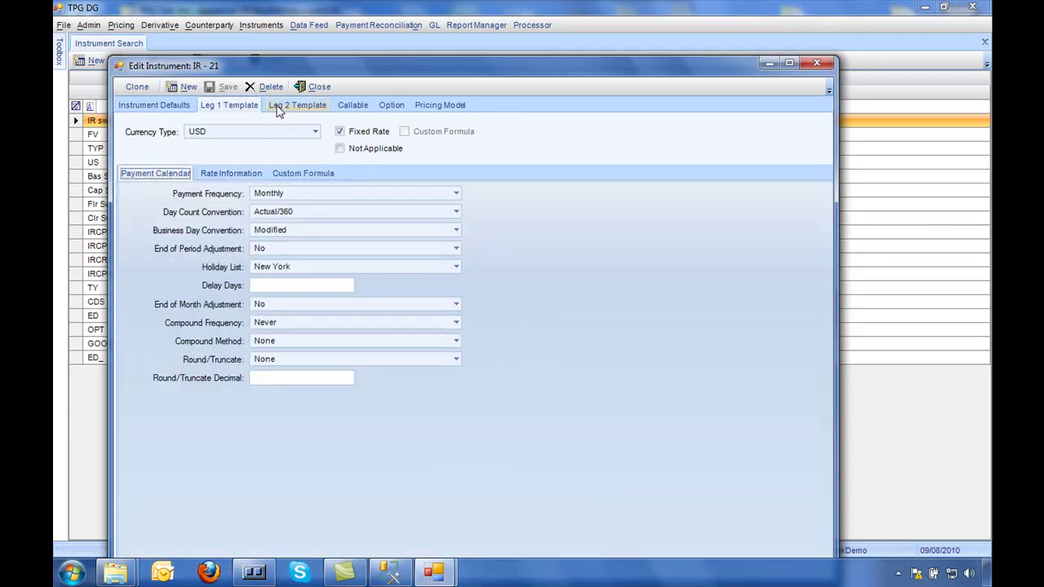
# Set leg 2's currency to USD.
pyautogui.click(297, 109)
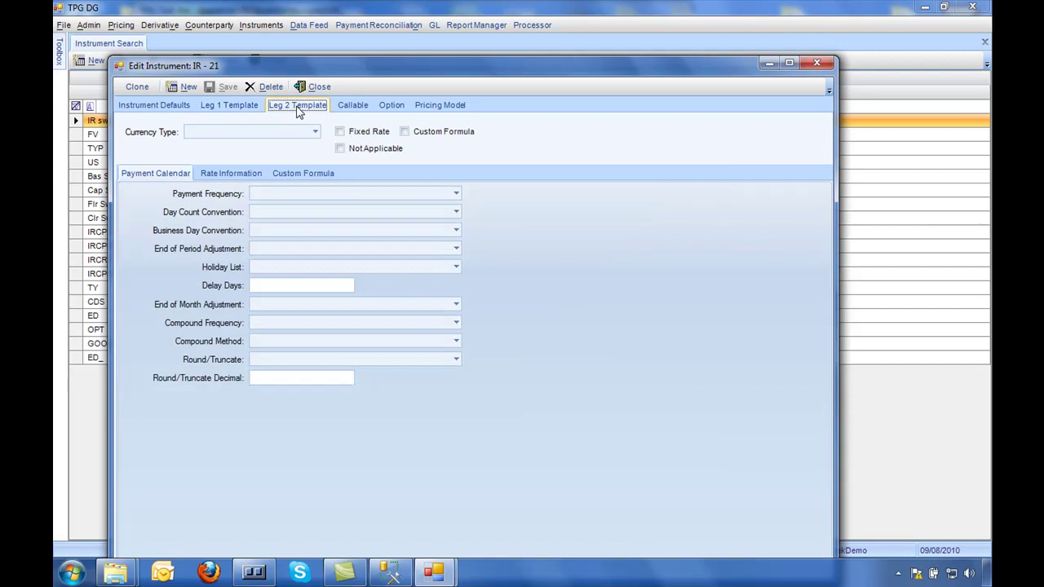
pyautogui.click(300, 131)
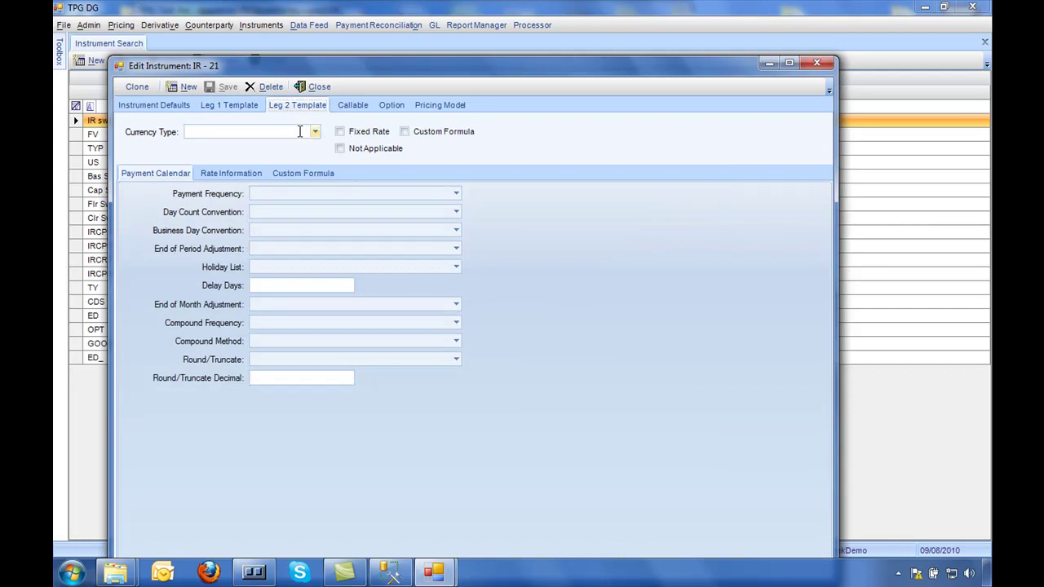
pyautogui.write('USD')
pyautogui.click(314, 132)
pyautogui.click(249, 175)
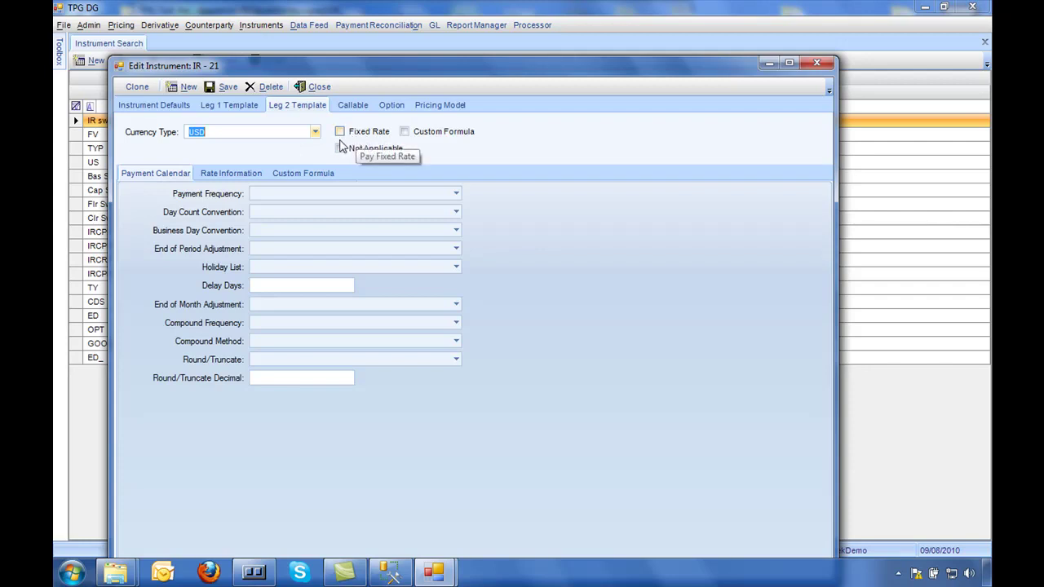
# Set leg 2 to pay monthly on Actual/360 with the Modified business day convention.
pyautogui.click(428, 196)
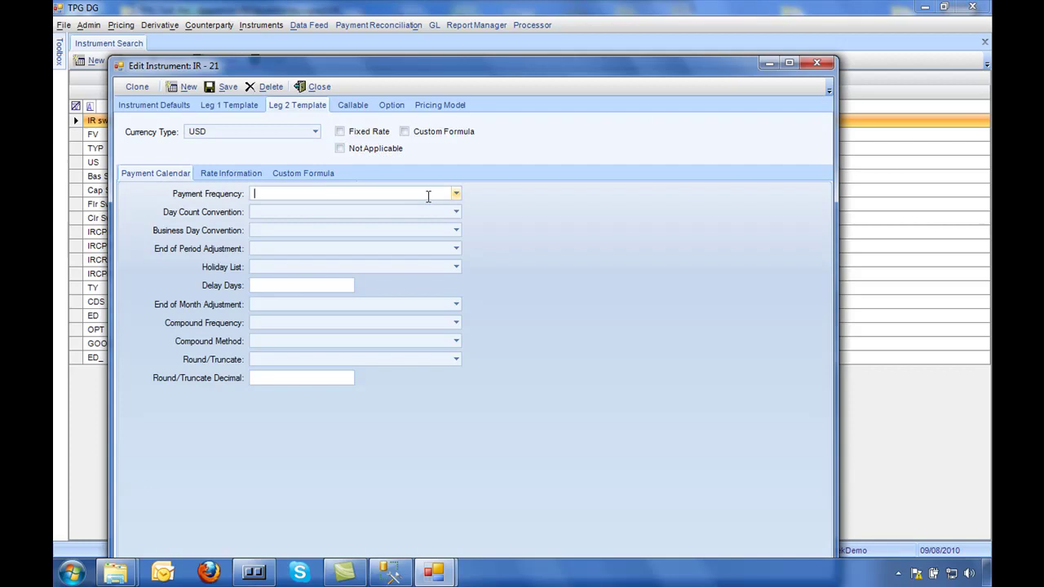
pyautogui.click(455, 196)
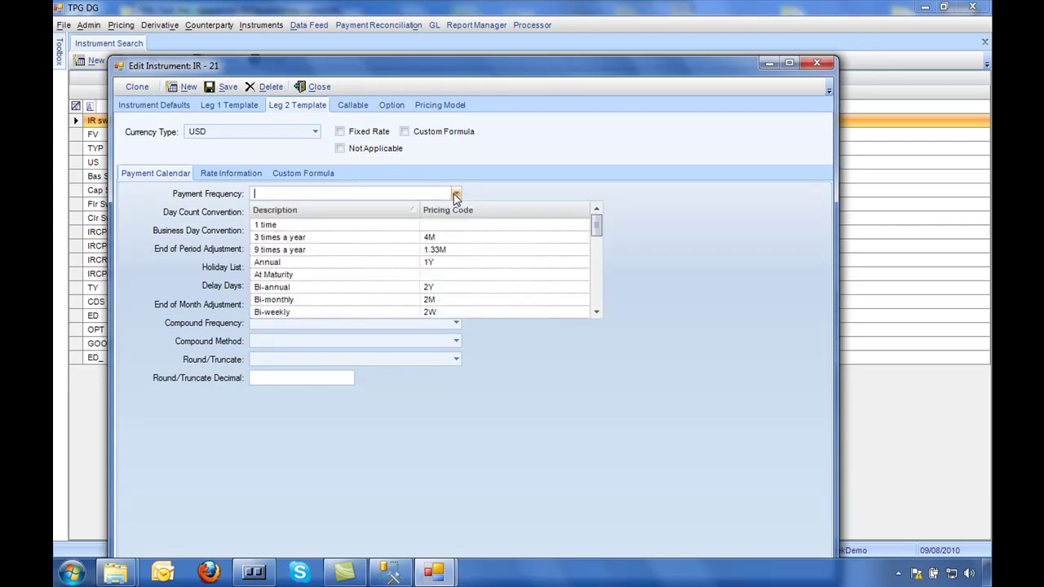
pyautogui.write('Monthly')
pyautogui.press('Tab')
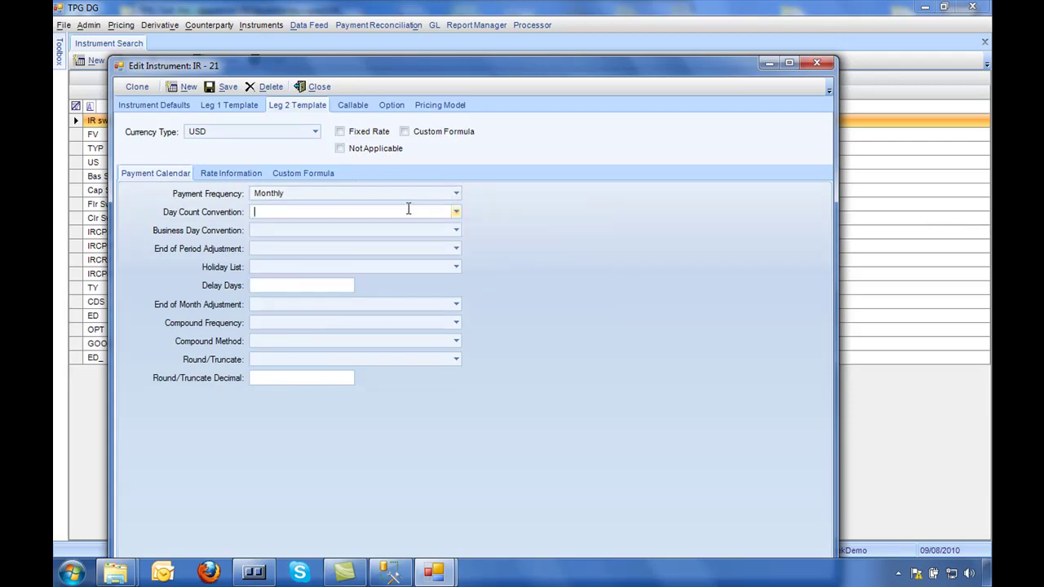
pyautogui.write('Actual/360')
pyautogui.press('Tab')
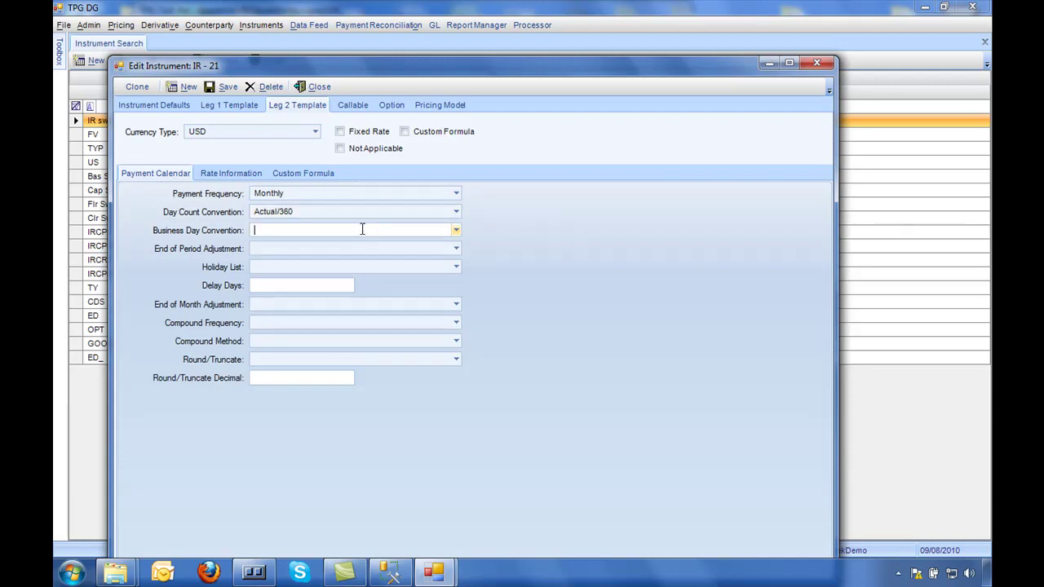
pyautogui.write('Modified')
pyautogui.press('Tab')
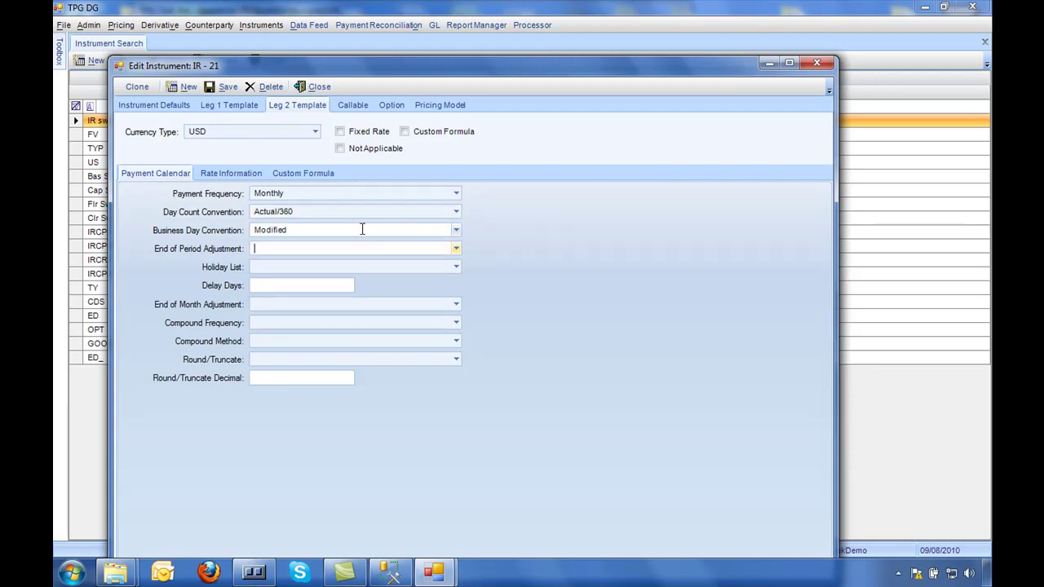
# Set leg 2 to no end-of-period adjustment, New York holidays, and no end-of-month adjustment.
pyautogui.click(456, 250)
pyautogui.click(324, 279)
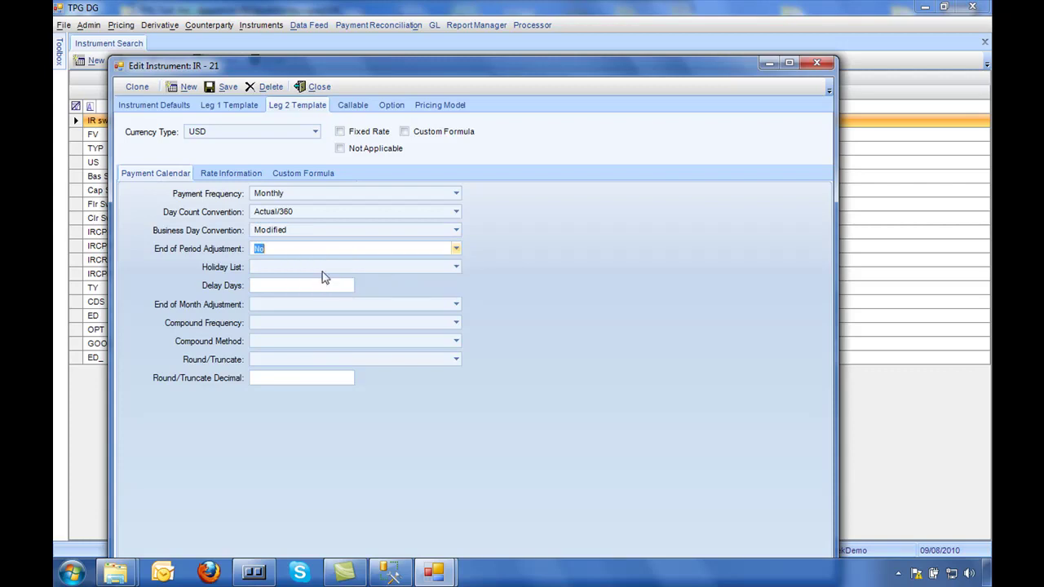
pyautogui.click(456, 267)
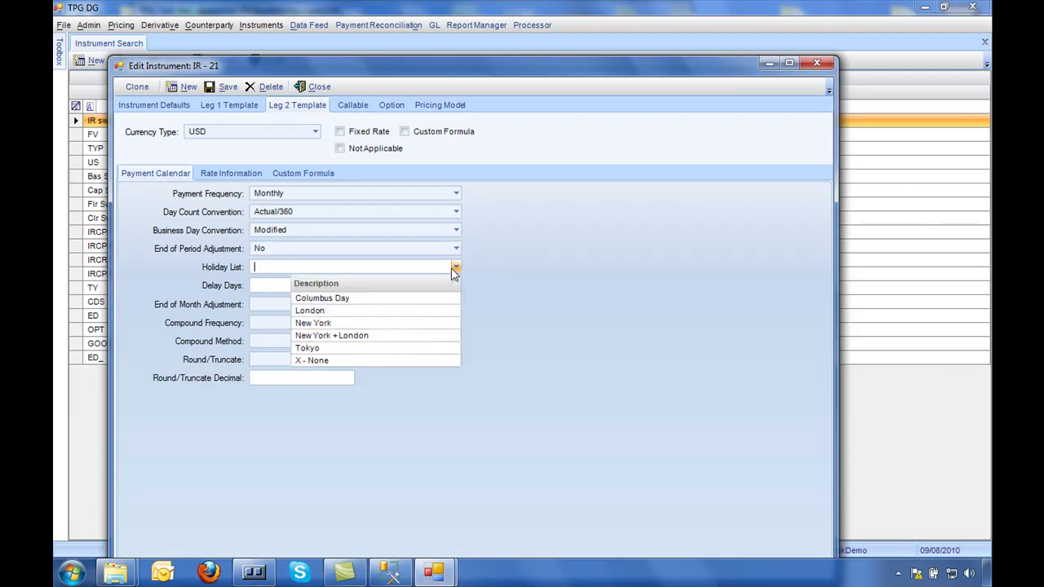
pyautogui.click(327, 324)
pyautogui.click(282, 287)
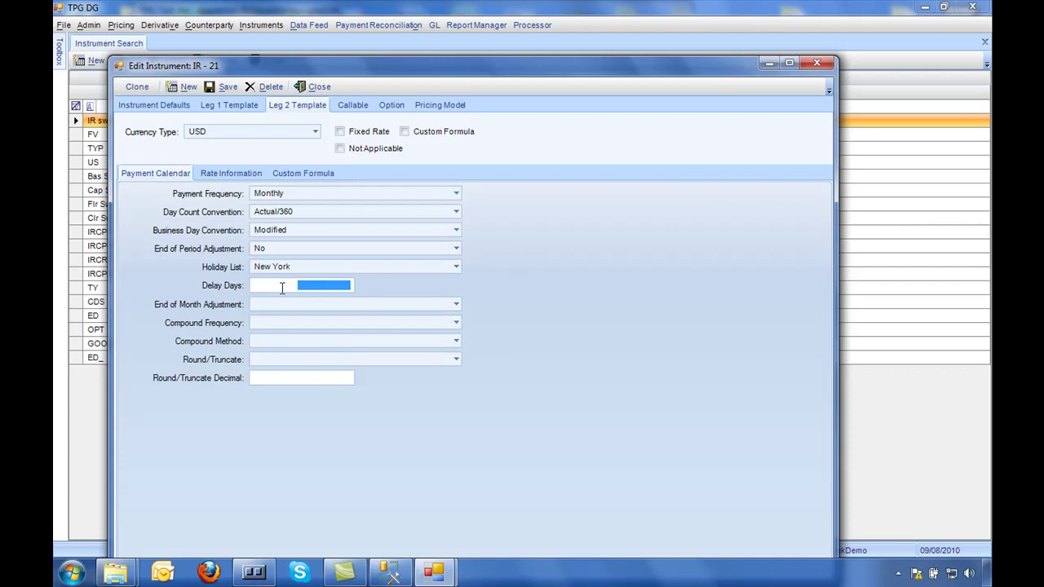
pyautogui.click(456, 304)
pyautogui.click(312, 385)
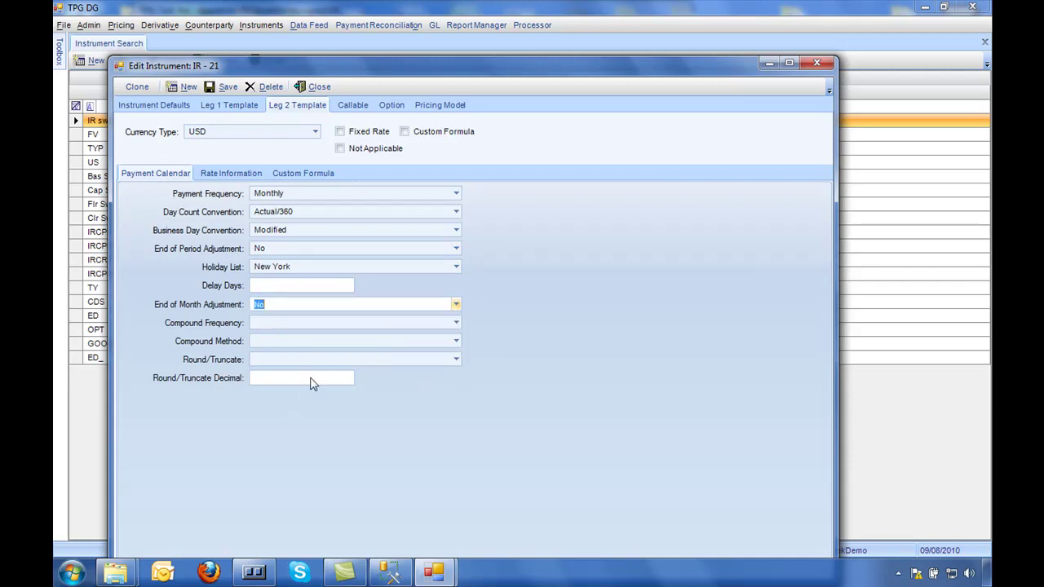
# Set leg 2 compounding to Never, method and Round/Truncate None, and save.
pyautogui.click(456, 323)
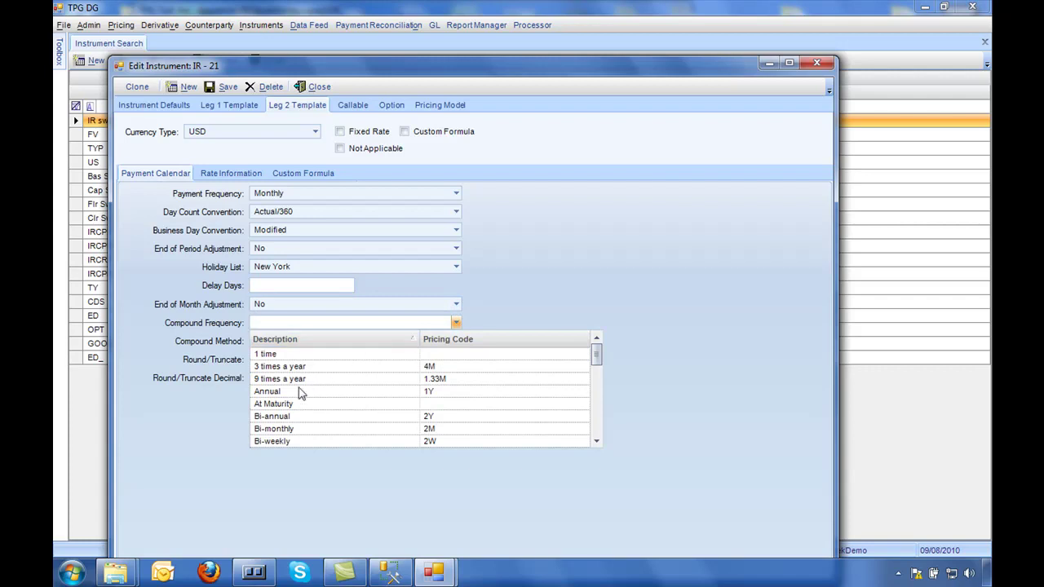
pyautogui.write('N')
pyautogui.press('Return')
pyautogui.press('Tab')
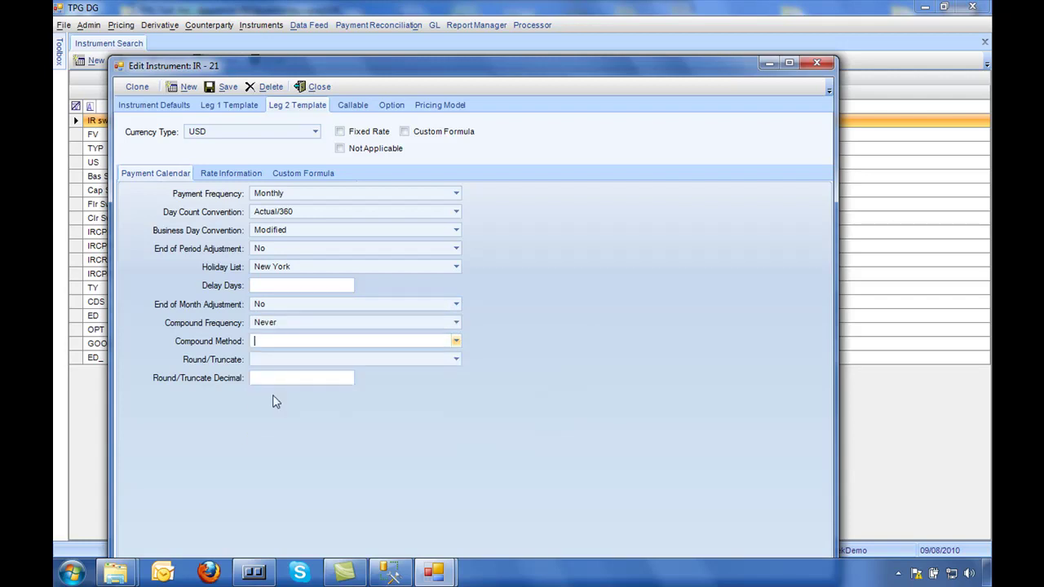
pyautogui.write('None')
pyautogui.press('Tab')
pyautogui.write('N')
pyautogui.press('Tab')
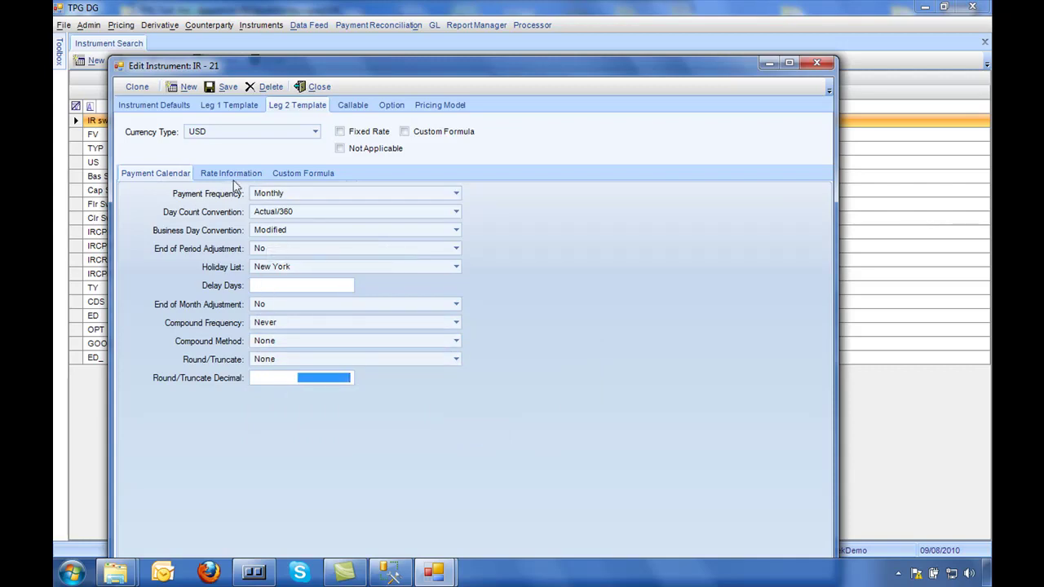
pyautogui.click(227, 87)
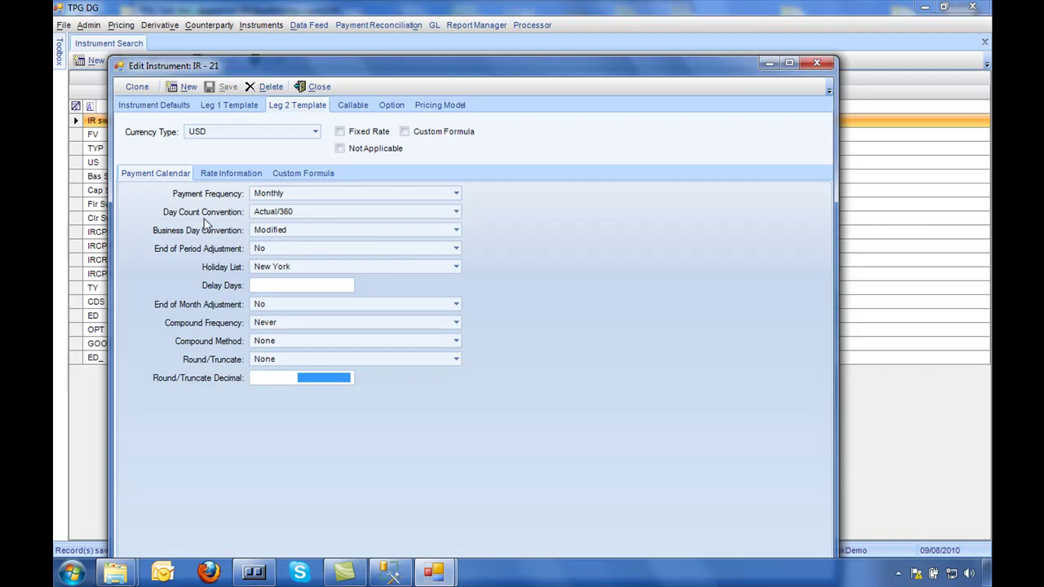
# Choose the 3 Mo libor USD index for leg 2 with Round Truncate None.
pyautogui.click(235, 175)
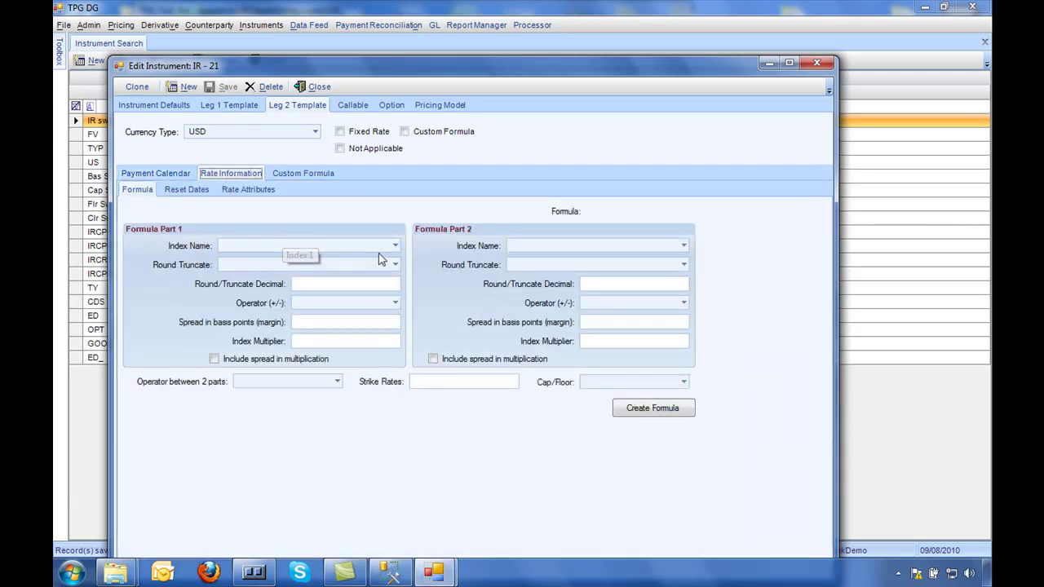
pyautogui.click(395, 247)
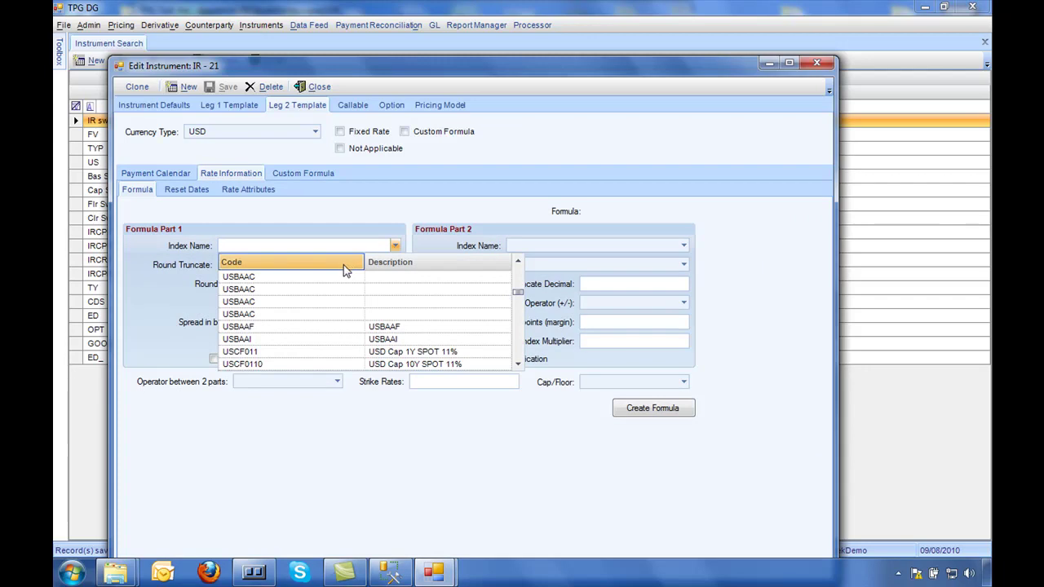
pyautogui.write('US0002W')
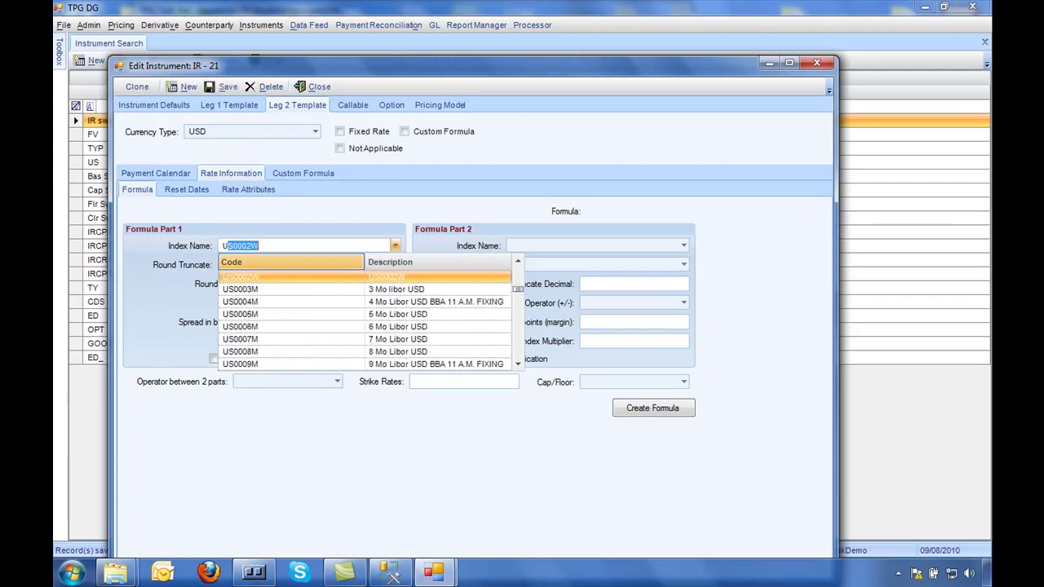
pyautogui.press('Down')
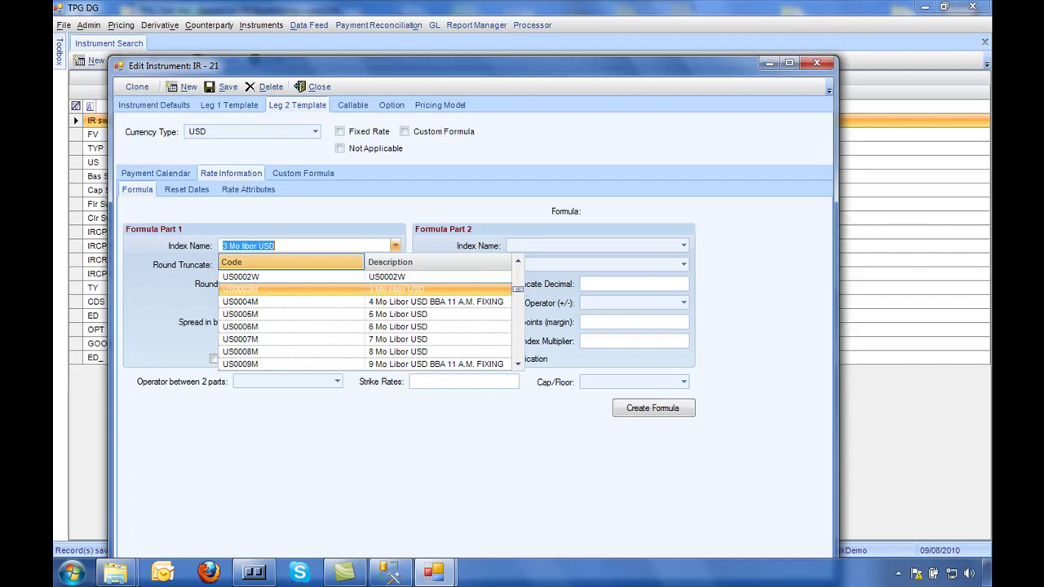
pyautogui.press('Tab')
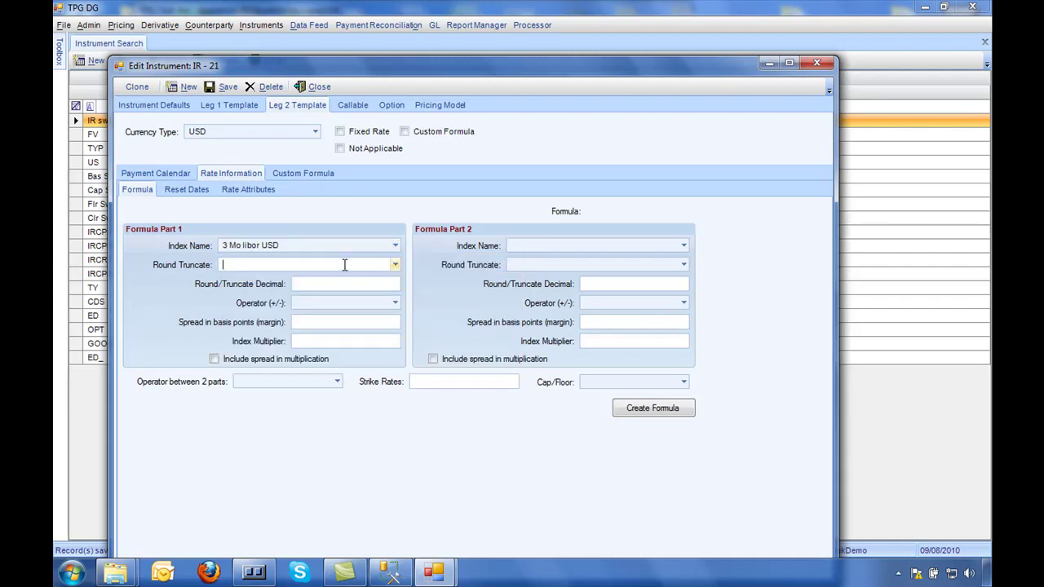
pyautogui.click(394, 266)
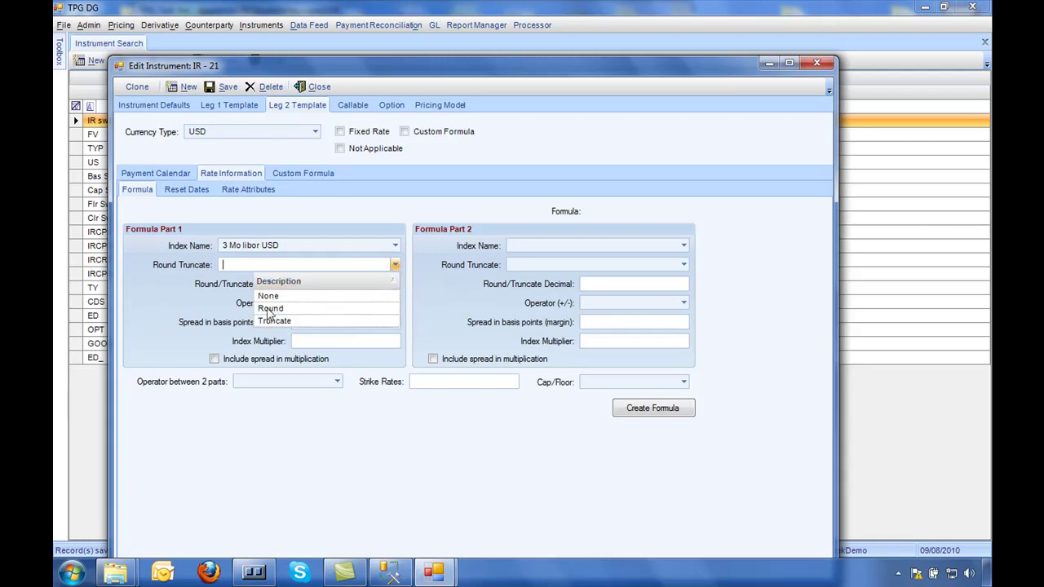
pyautogui.click(273, 299)
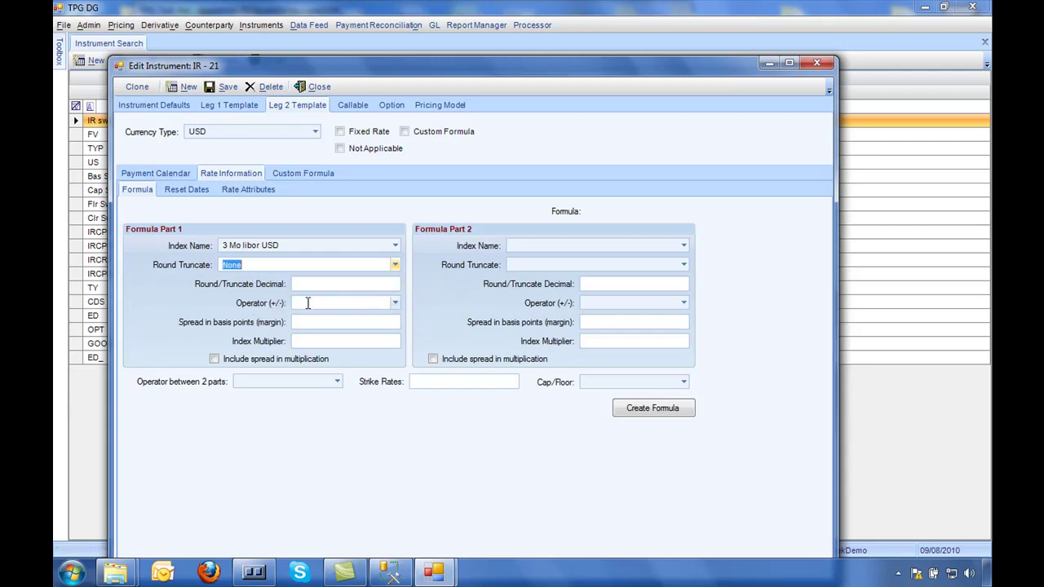
# Add a + 157 basis-point spread with index multiplier 1 and create the formula.
pyautogui.click(395, 303)
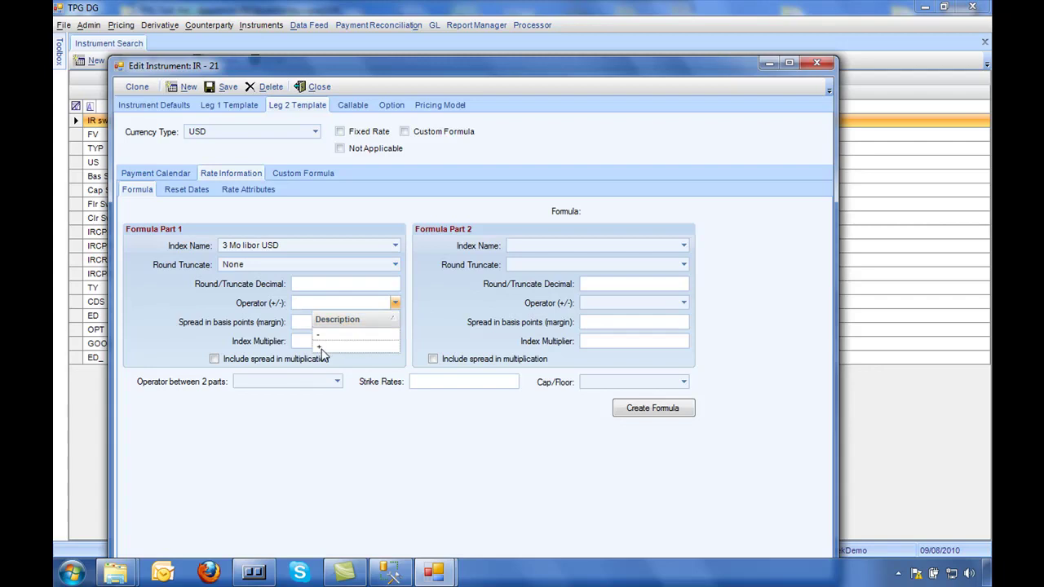
pyautogui.click(320, 348)
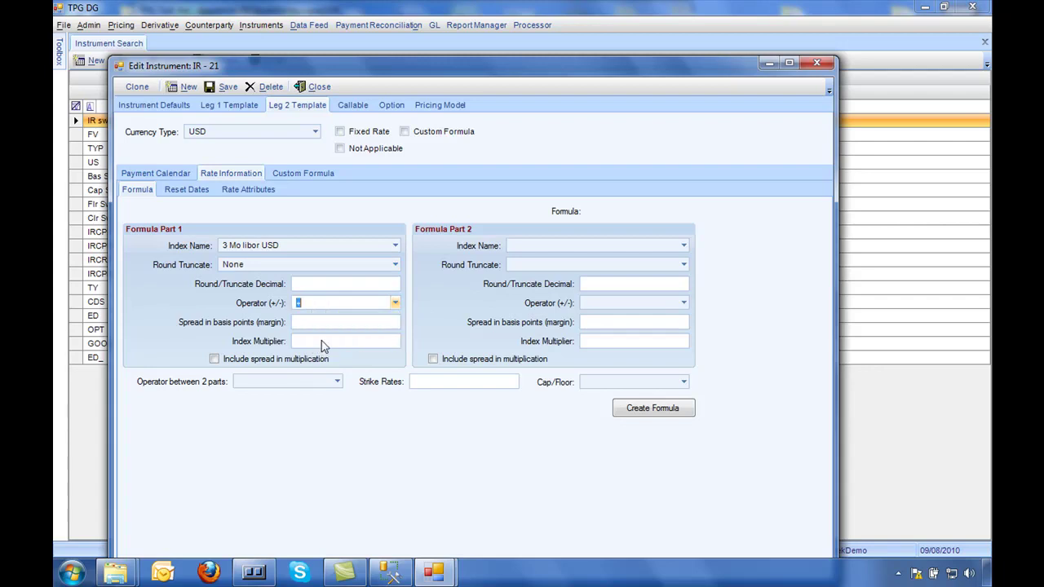
pyautogui.click(328, 323)
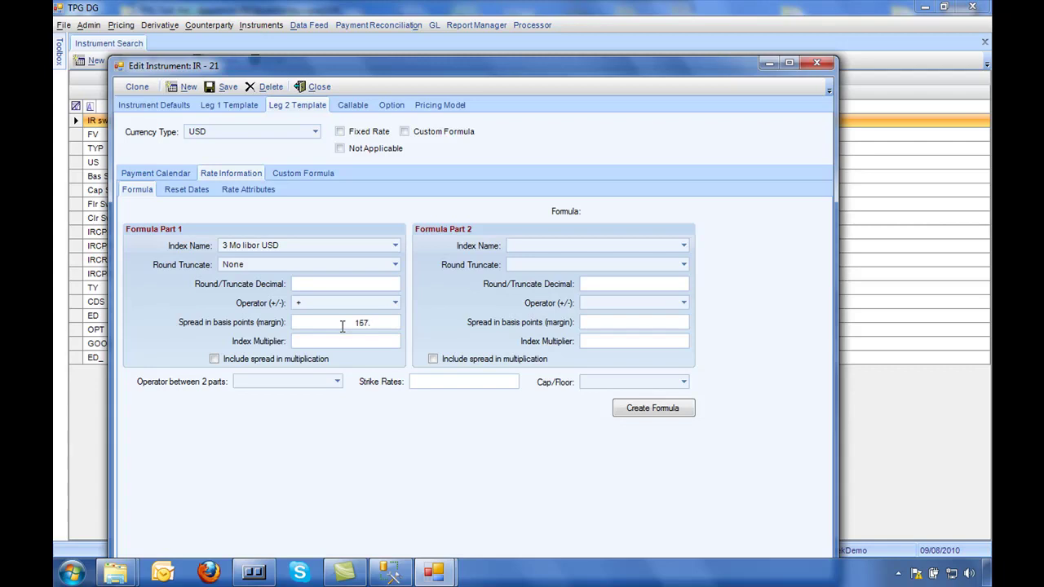
pyautogui.write('157.')
pyautogui.press('Tab')
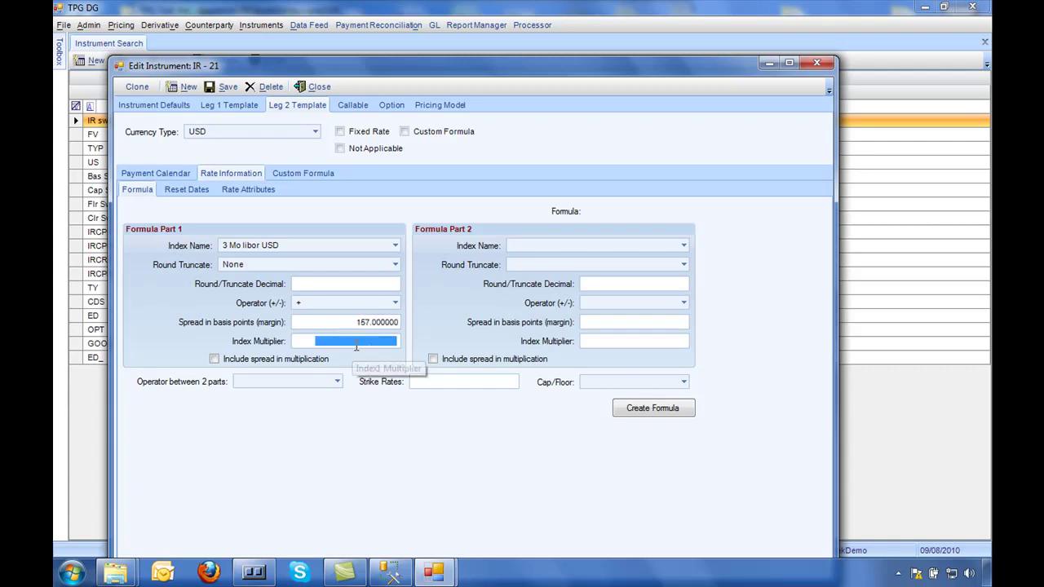
pyautogui.click(356, 343)
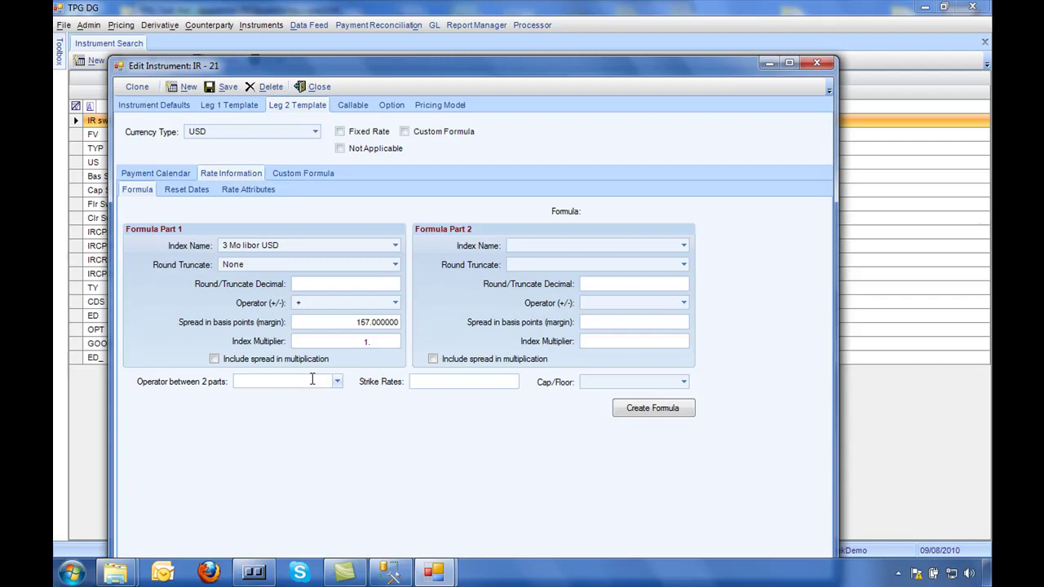
pyautogui.press('Tab')
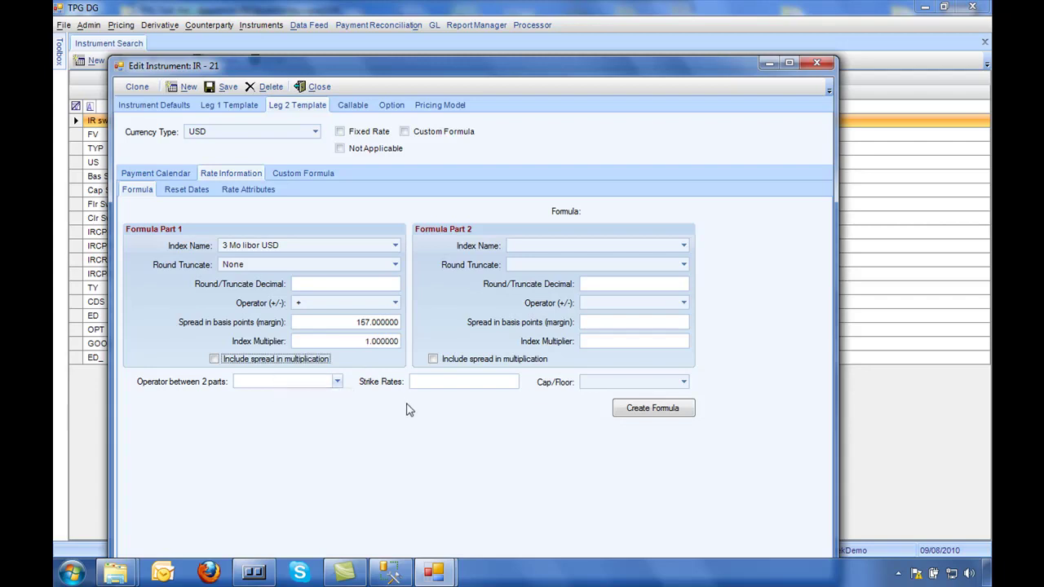
pyautogui.click(658, 411)
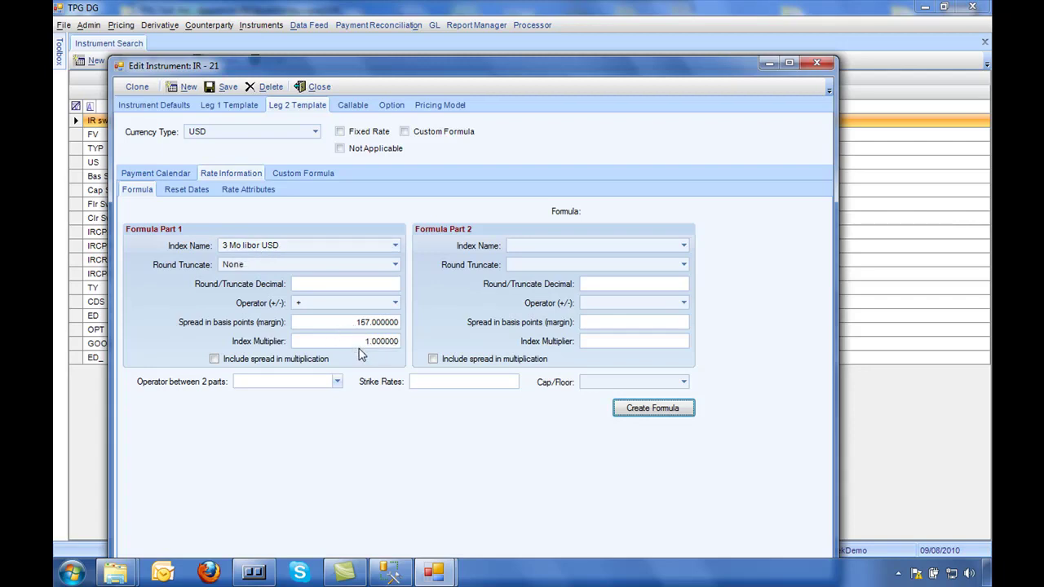
# Save IR - 21's leg 2 rate settings and close the instrument editor.
pyautogui.click(222, 87)
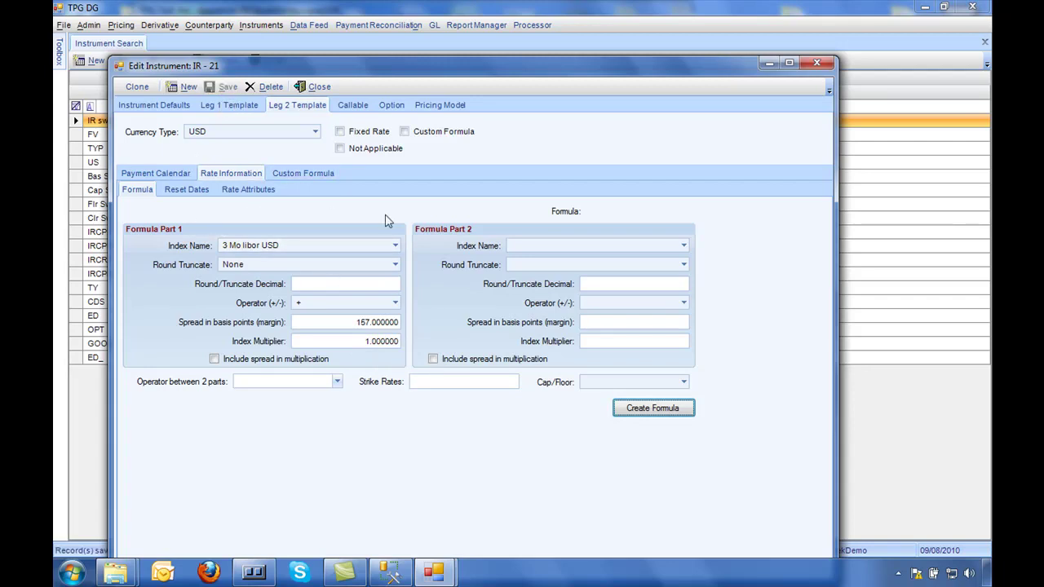
pyautogui.click(319, 87)
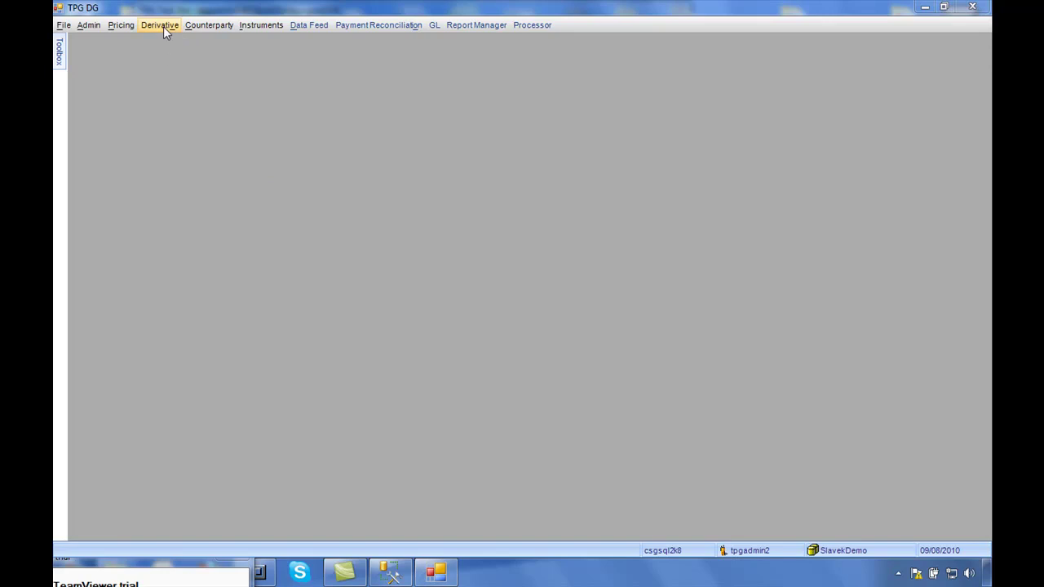
# Open a blank Add New Derivative form from the Derivative menu.
pyautogui.click(164, 26)
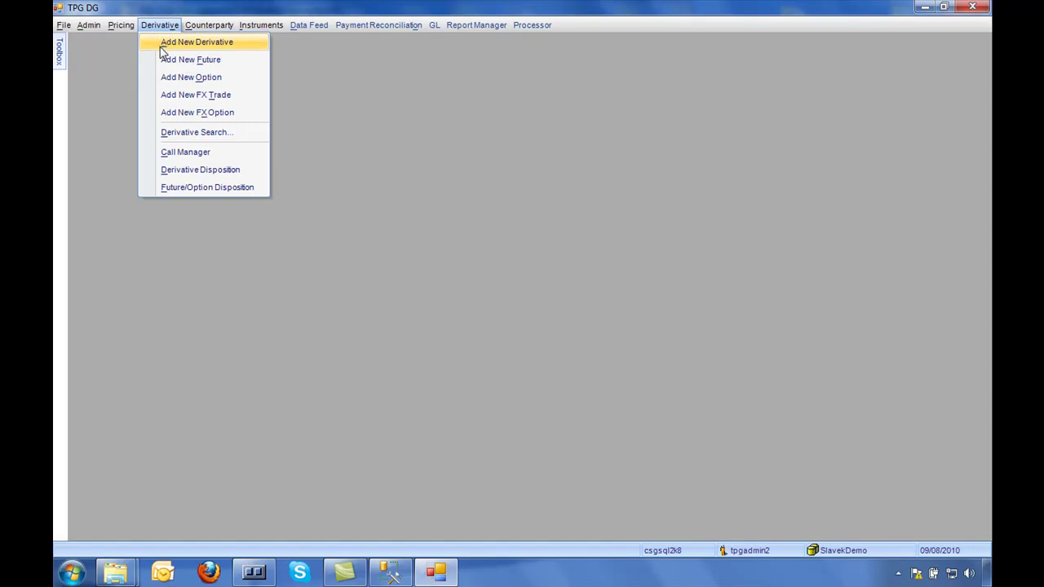
pyautogui.click(162, 47)
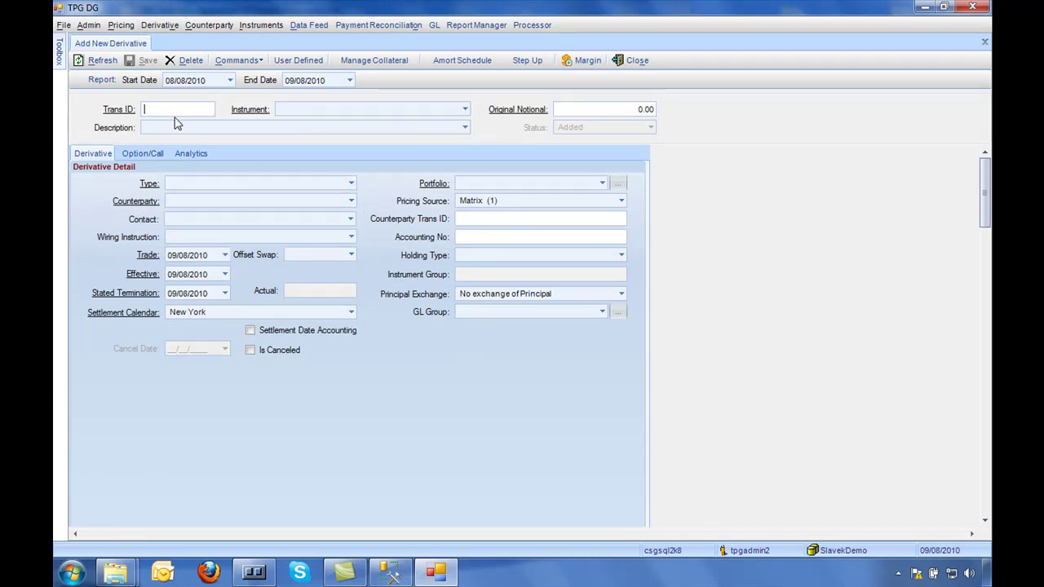
# Enter 03 in the first field and select the plain vanilla IR swap instrument.
pyautogui.write('0333')
pyautogui.press('Tab')
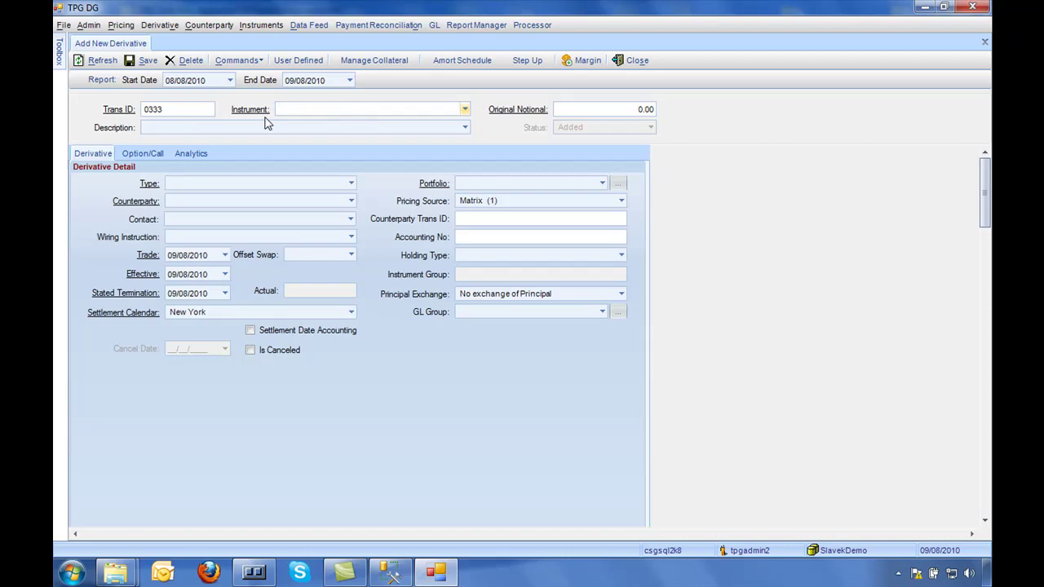
pyautogui.click(464, 110)
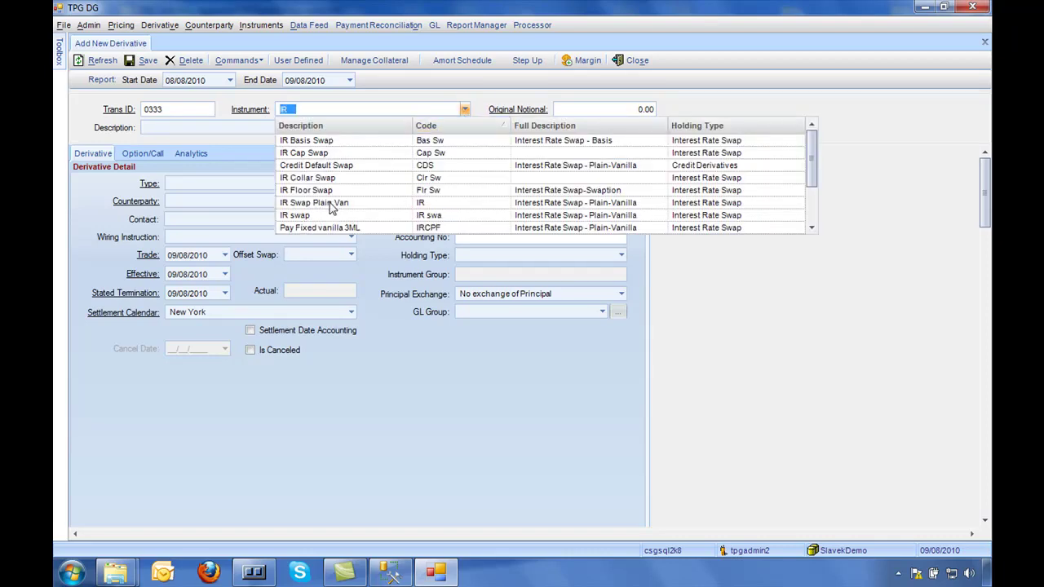
pyautogui.click(330, 210)
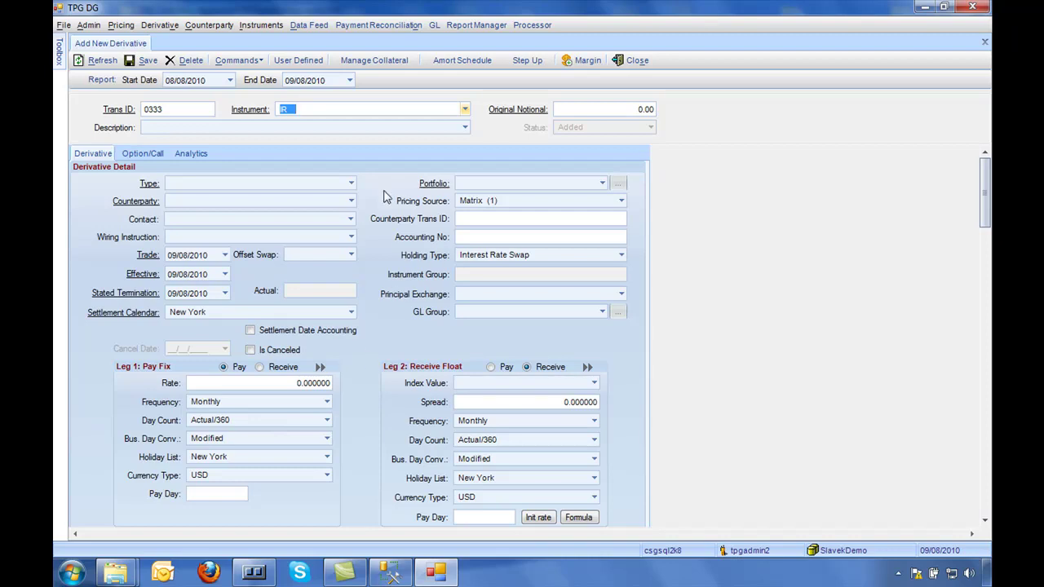
# Enter a 10,000,000 original notional and the description 'Cashflow Hedge Bond Portfolio'.
pyautogui.press('Tab')
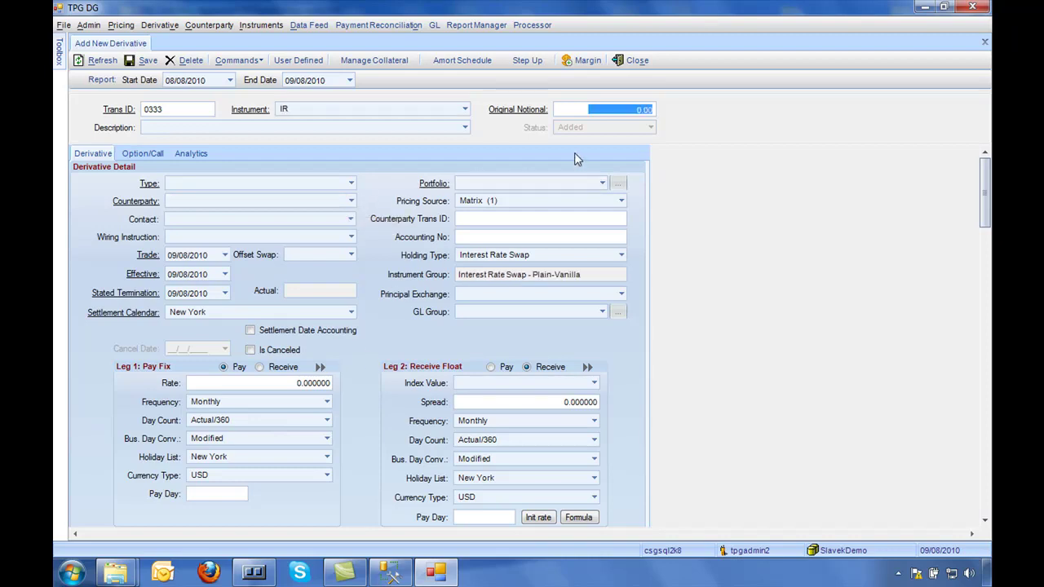
pyautogui.write('10,')
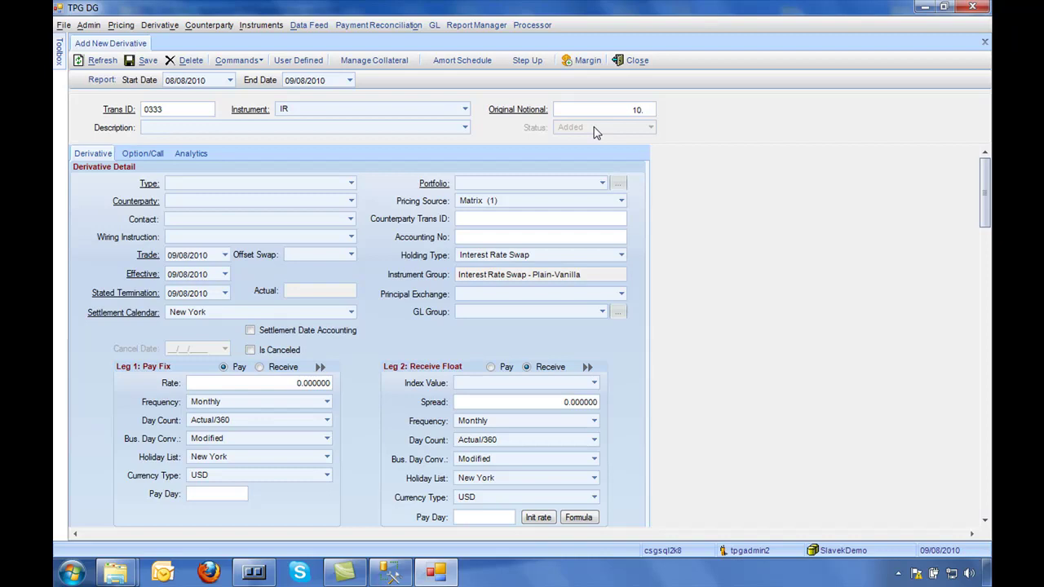
pyautogui.write('000,000')
pyautogui.press('Tab')
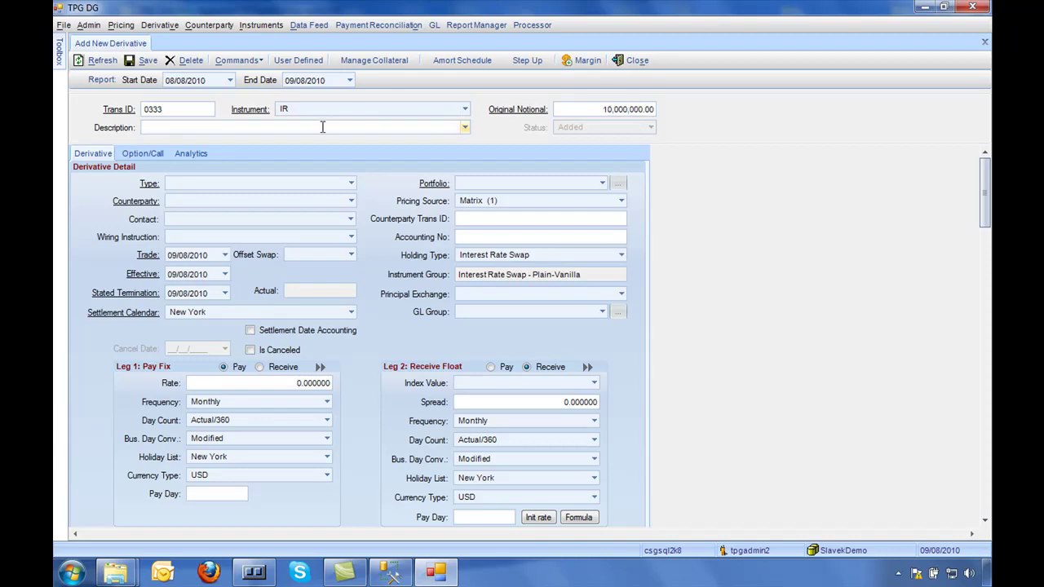
pyautogui.write('Cashflow Hedge')
pyautogui.press('Tab')
pyautogui.click(322, 128)
pyautogui.click(322, 128)
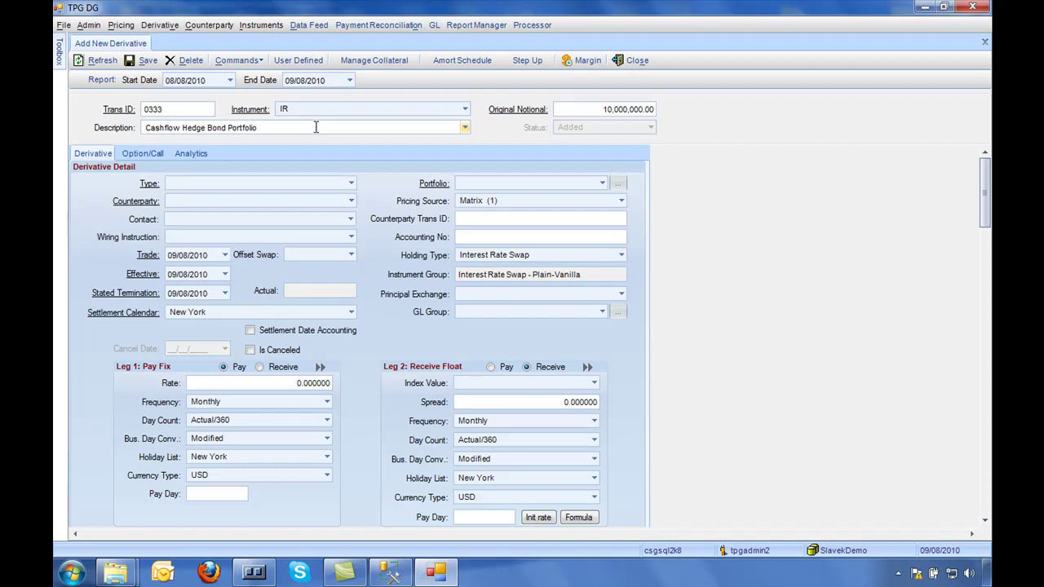
pyautogui.click(200, 183)
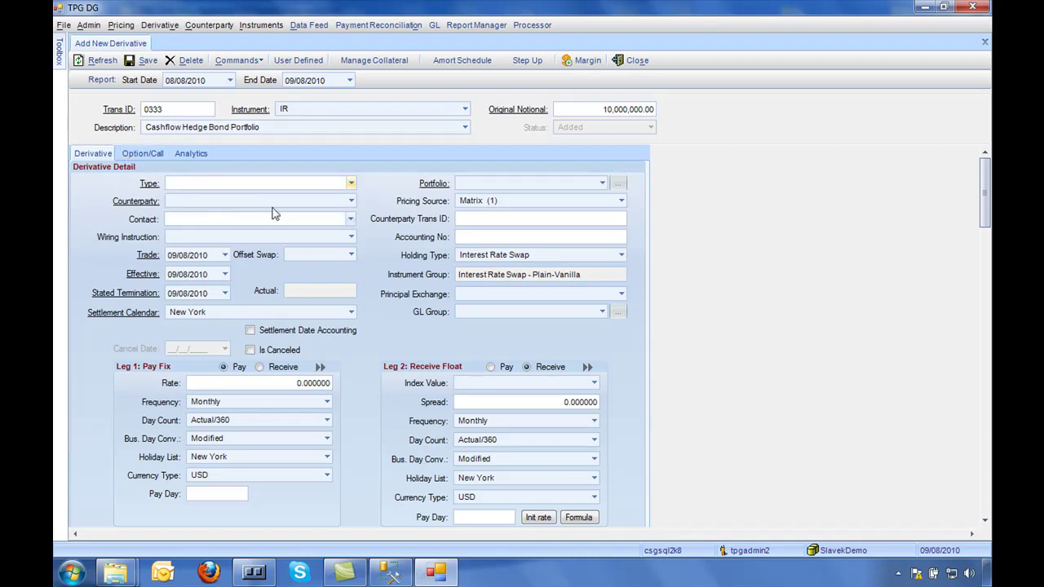
# Set the derivative type to Swap.
pyautogui.click(351, 184)
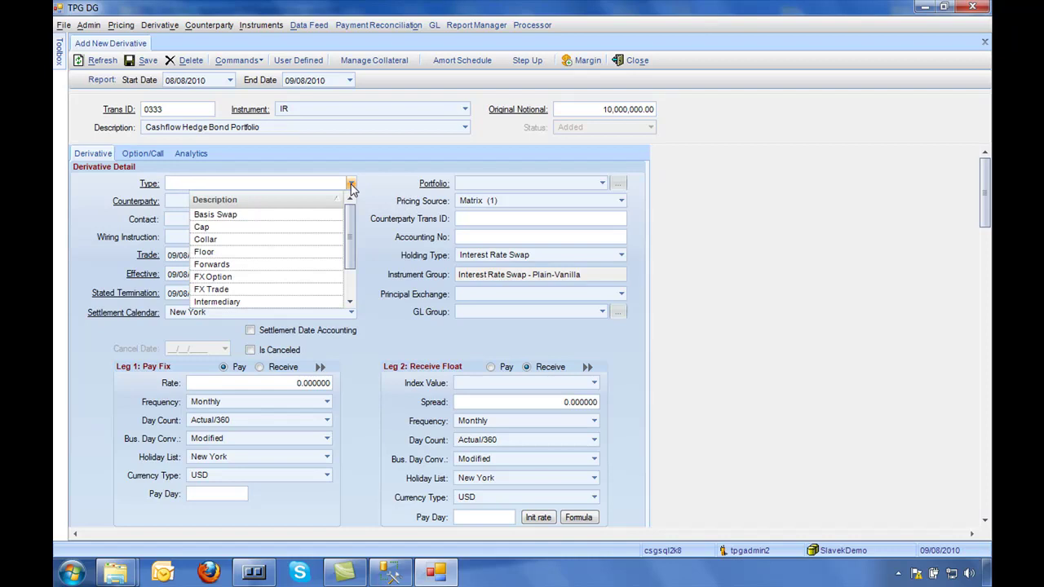
pyautogui.write('Swap')
pyautogui.press('Tab')
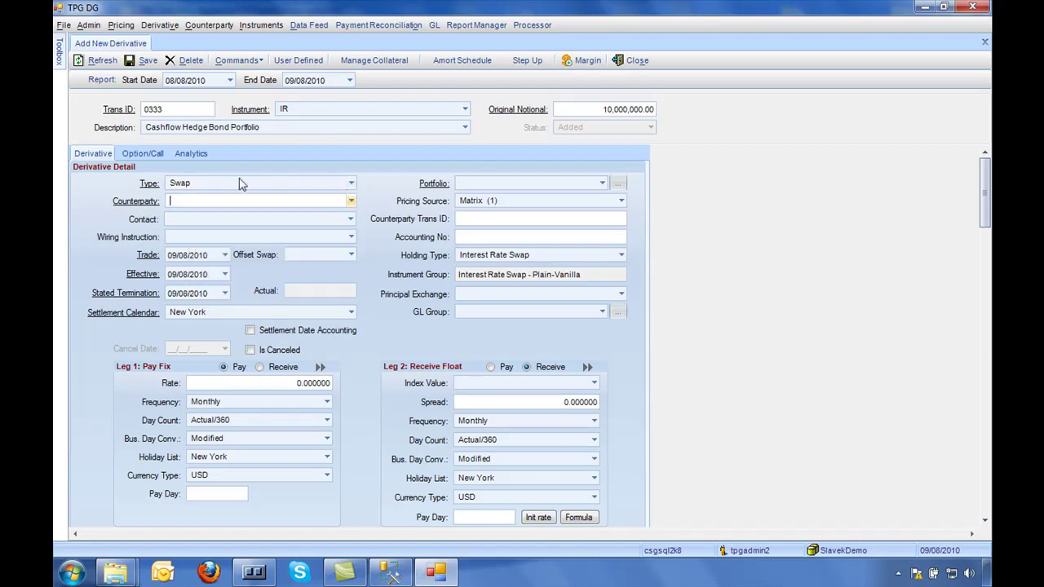
# Choose BARC Barclays as the swap's counterparty.
pyautogui.click(350, 201)
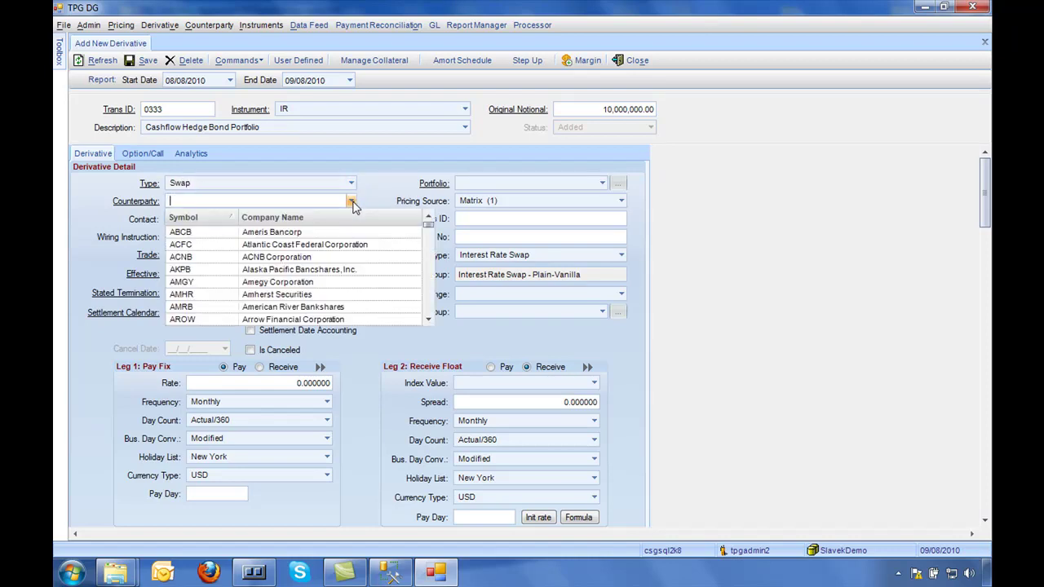
pyautogui.scroll(-2, 274, 263)
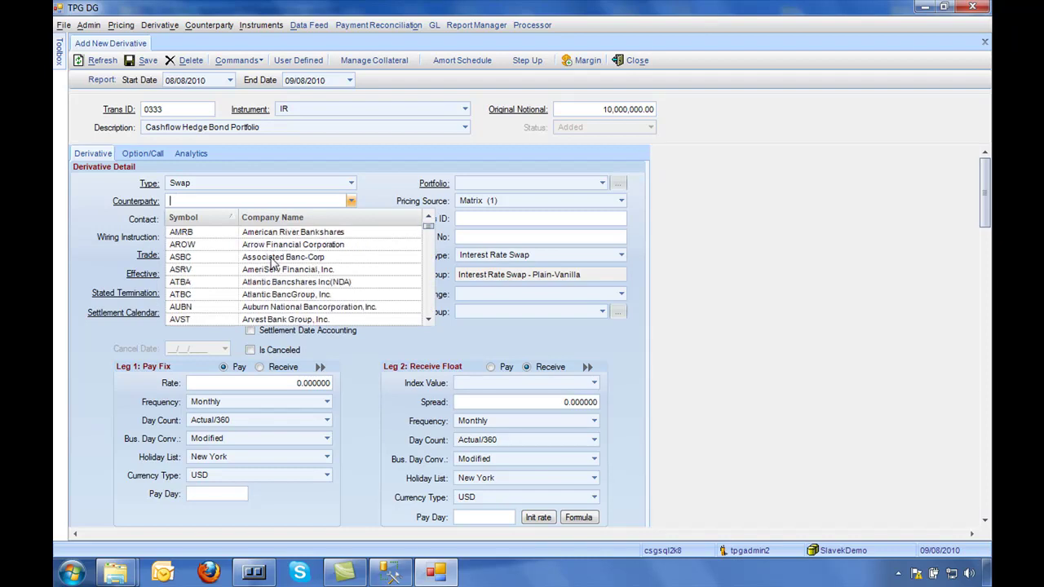
pyautogui.scroll(-2, 274, 264)
pyautogui.scroll(-2, 273, 266)
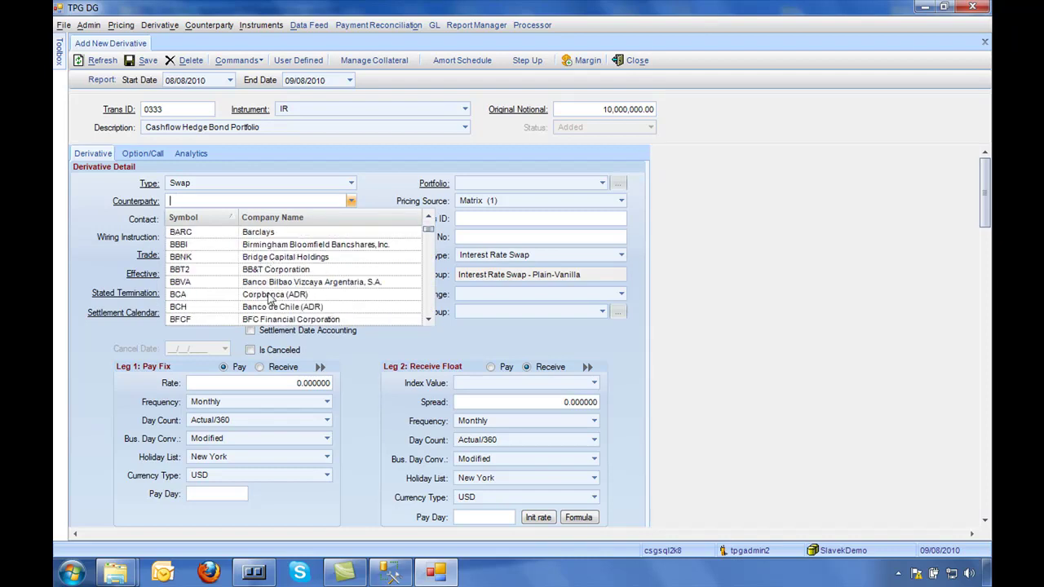
pyautogui.click(270, 232)
pyautogui.press('Tab')
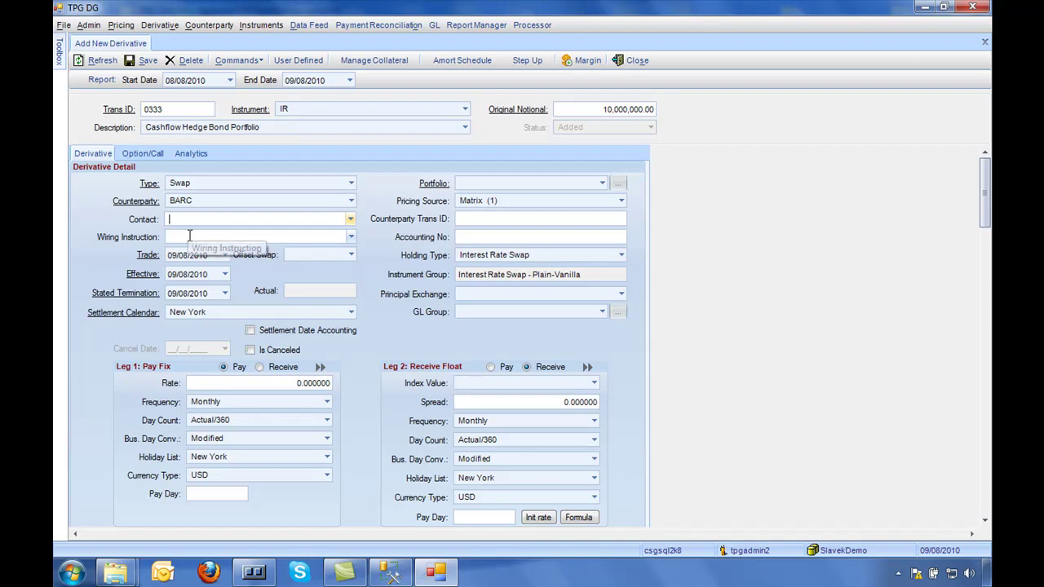
# Set the trade date to 07/01/2010.
pyautogui.press('Tab')
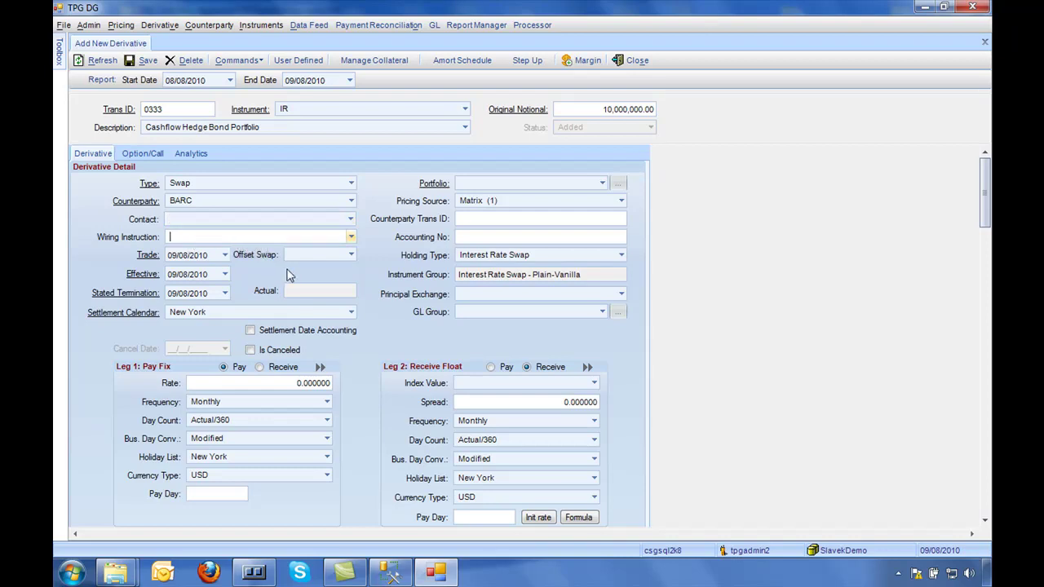
pyautogui.press('Tab')
pyautogui.click(225, 255)
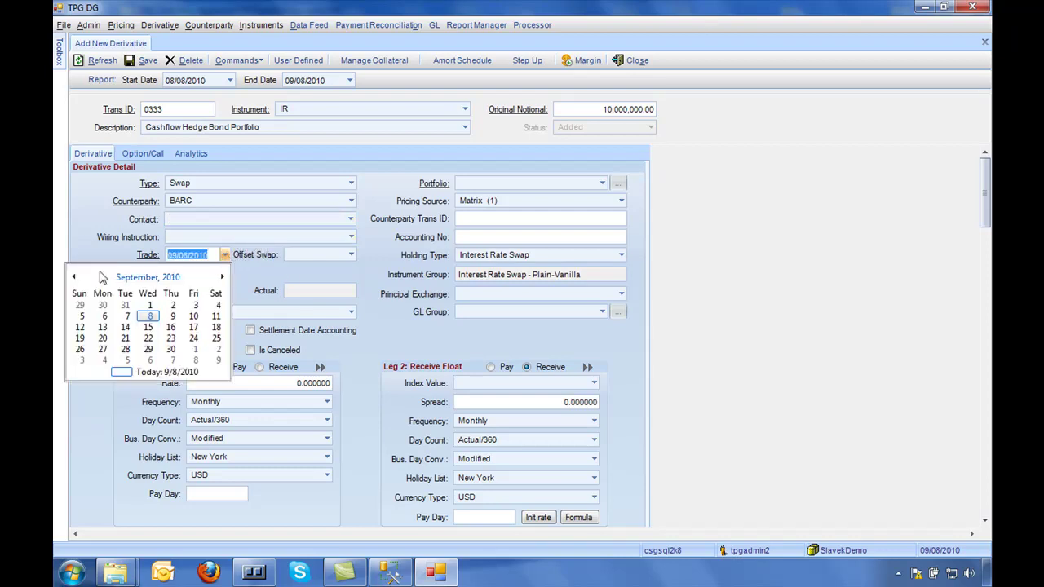
pyautogui.click(74, 279)
pyautogui.click(74, 278)
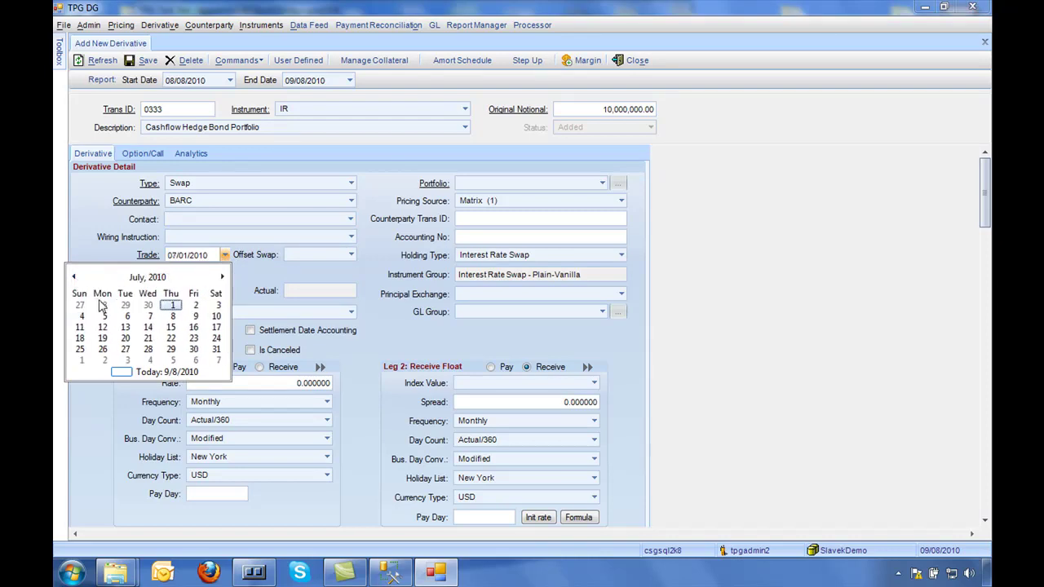
pyautogui.click(174, 306)
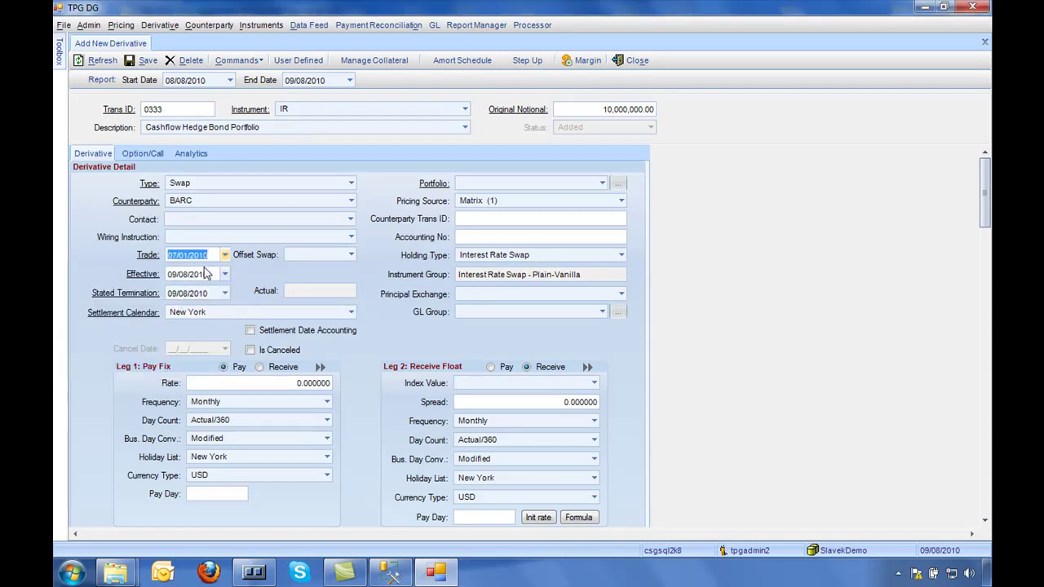
# Set the effective date to 07/15/2010.
pyautogui.click(224, 274)
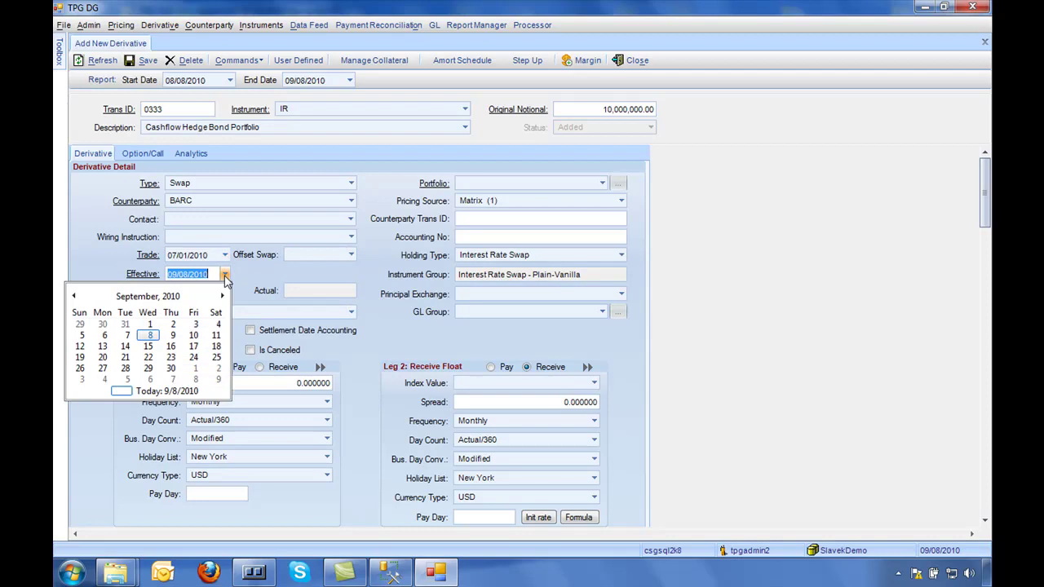
pyautogui.click(73, 296)
pyautogui.click(74, 296)
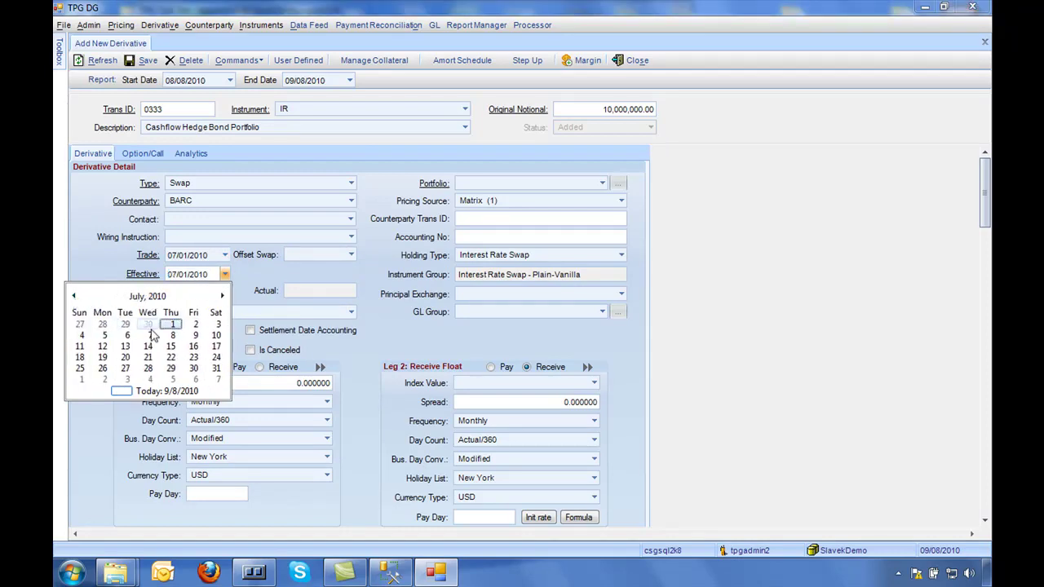
pyautogui.click(170, 346)
pyautogui.press('Tab')
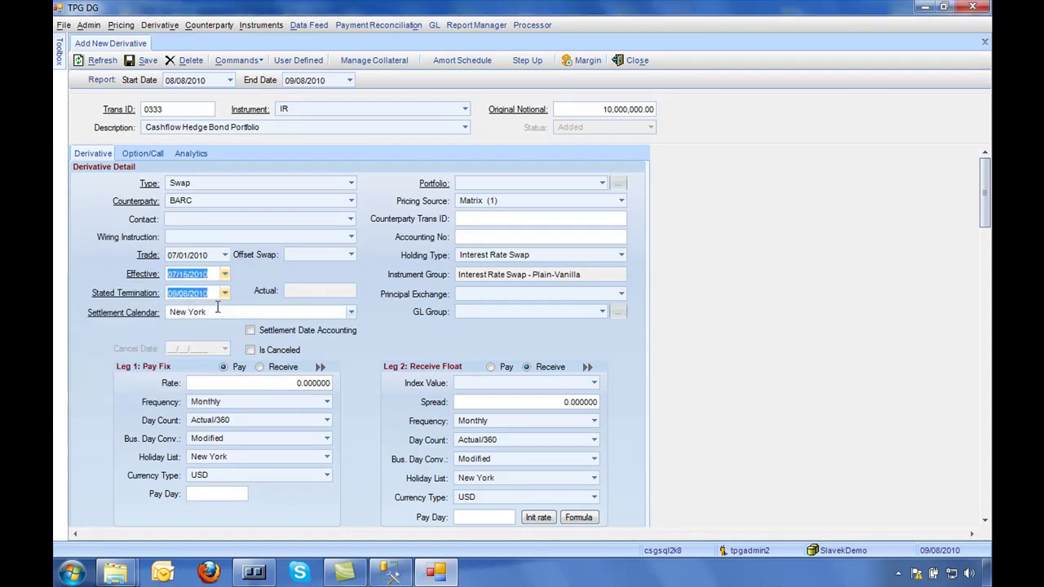
# Set the stated termination date to 07/15/2011.
pyautogui.click(225, 293)
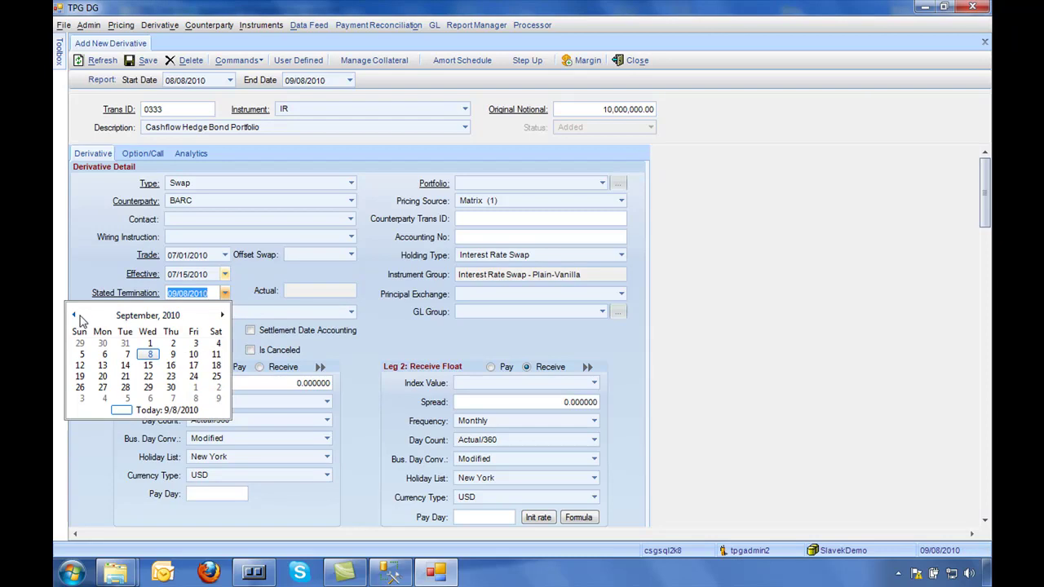
pyautogui.click(171, 318)
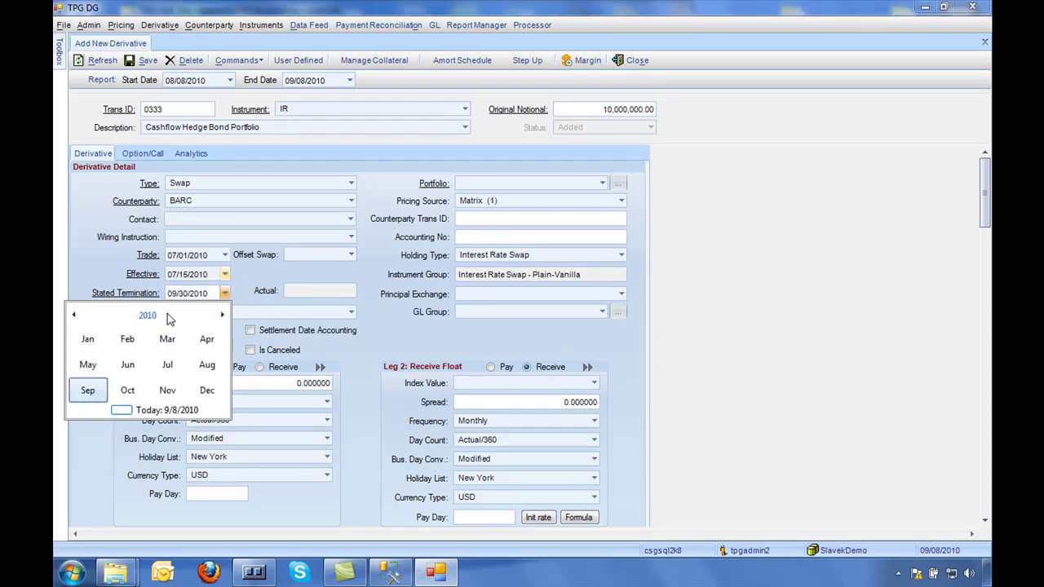
pyautogui.click(224, 318)
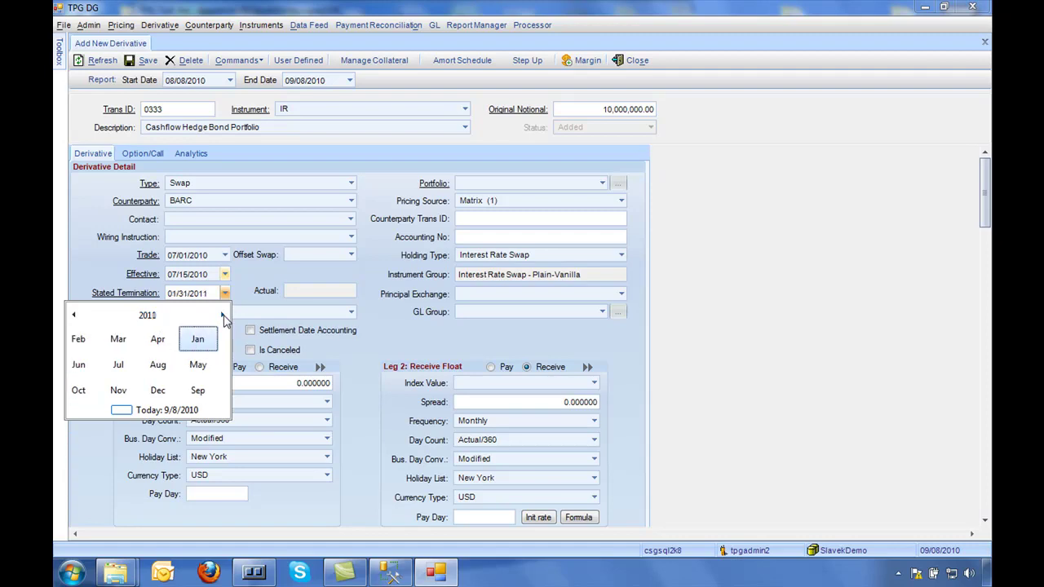
pyautogui.click(159, 366)
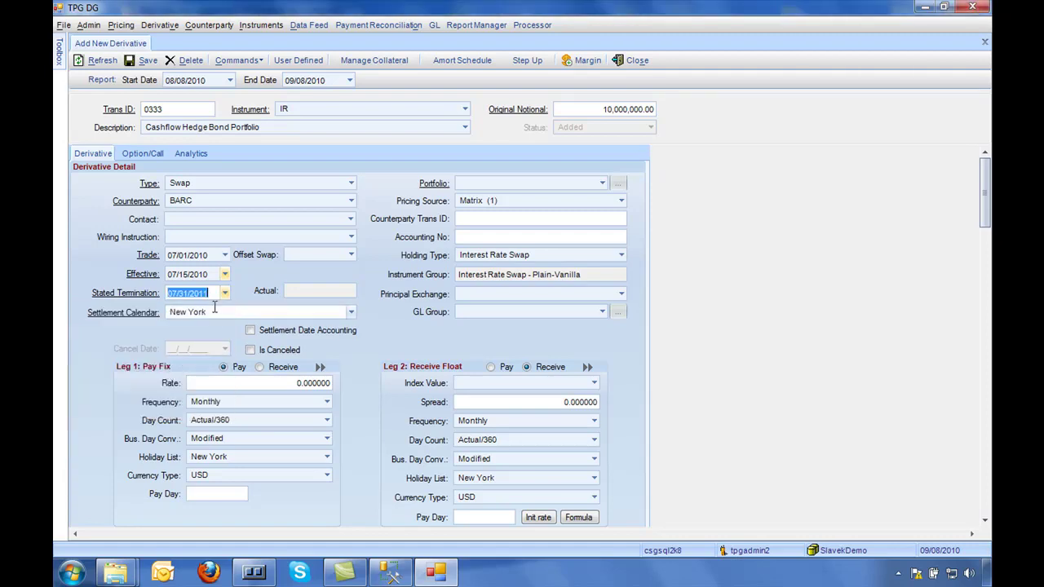
pyautogui.click(225, 293)
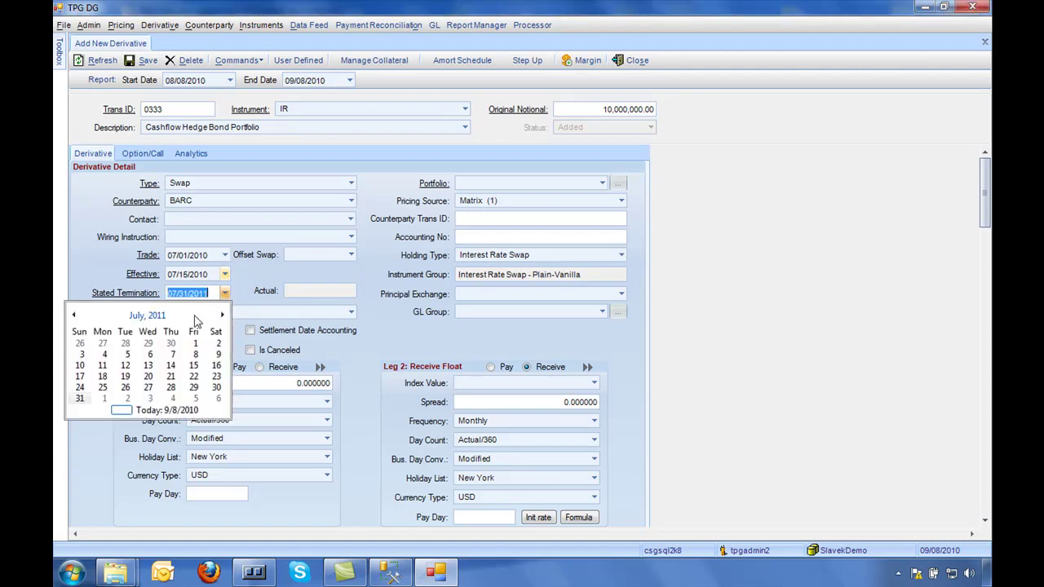
pyautogui.click(193, 366)
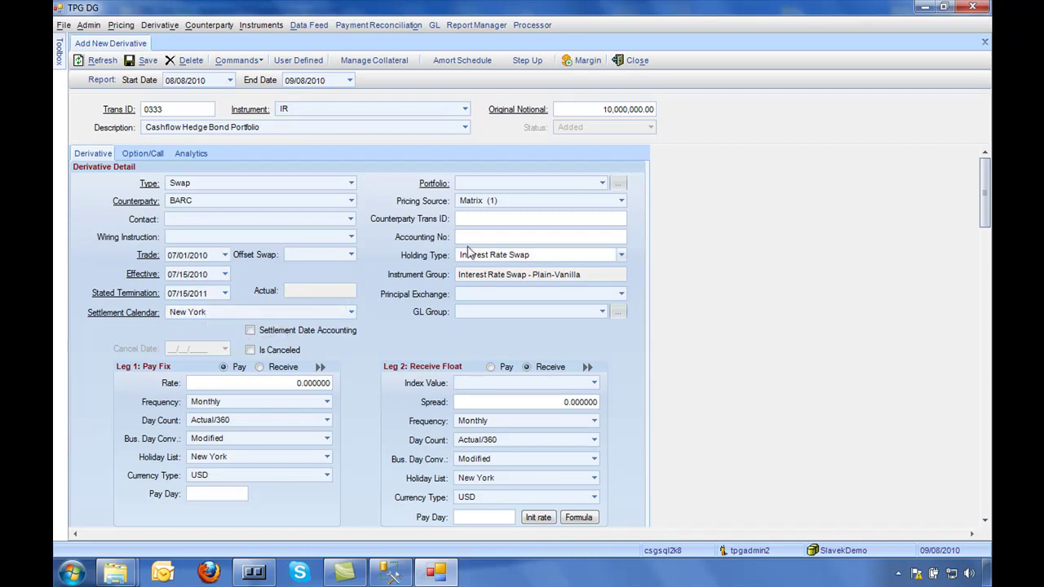
# Assign the swap to the DERIV portfolio.
pyautogui.click(603, 183)
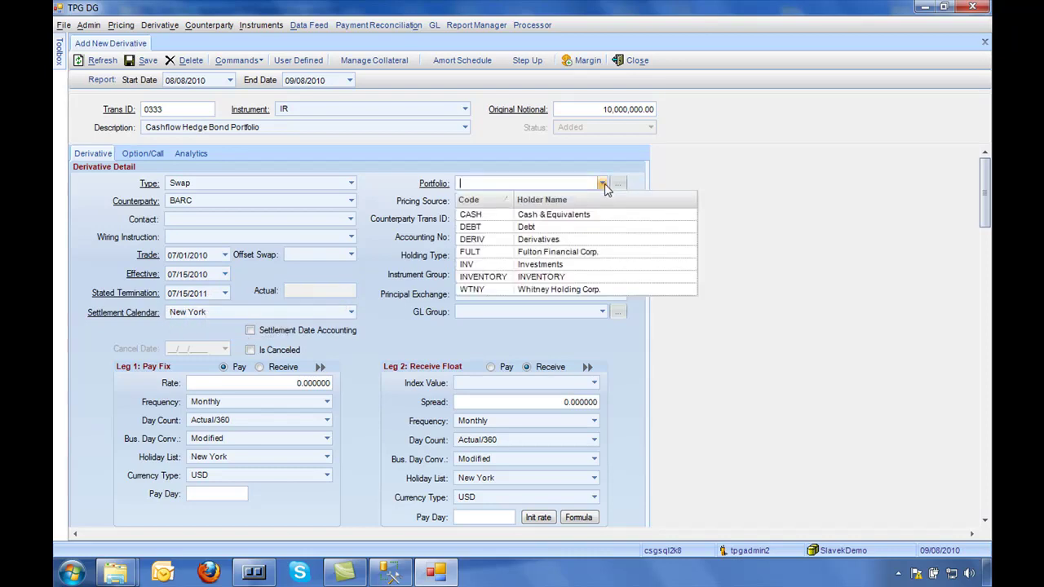
pyautogui.click(535, 240)
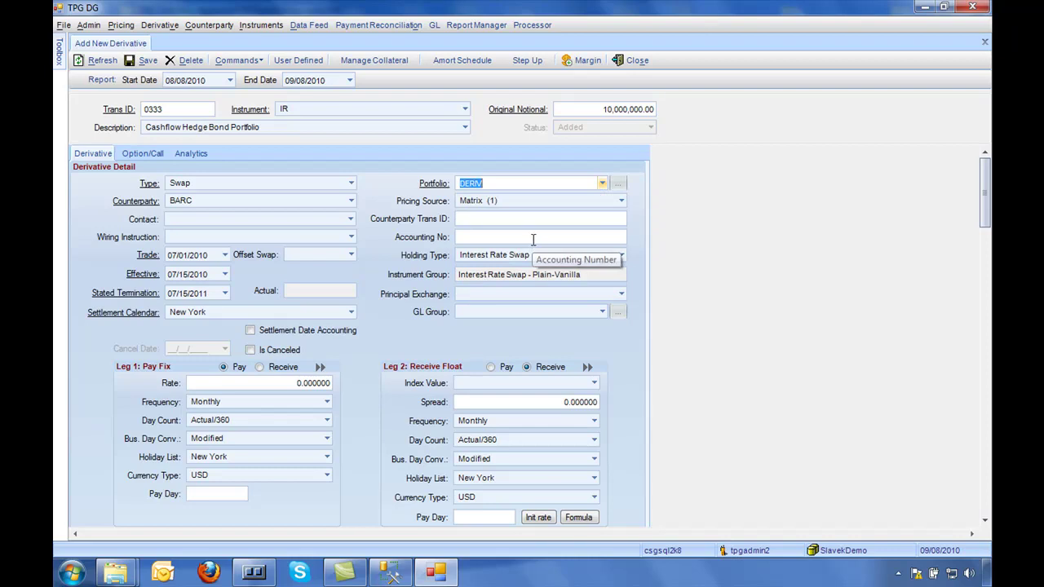
pyautogui.press('Tab')
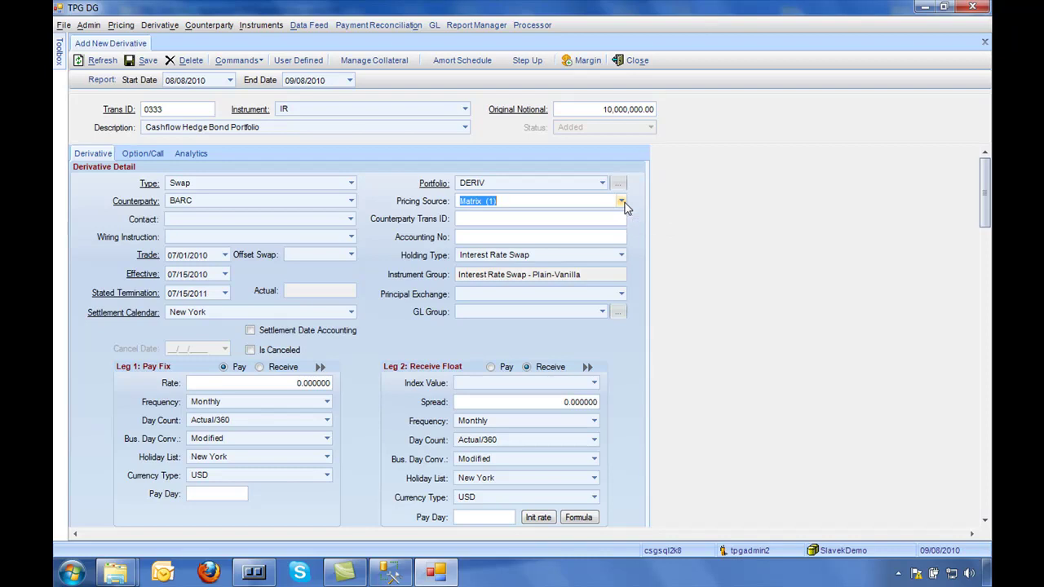
# Step through the trans ID and accounting fields to the Principal Exchange options list.
pyautogui.click(478, 220)
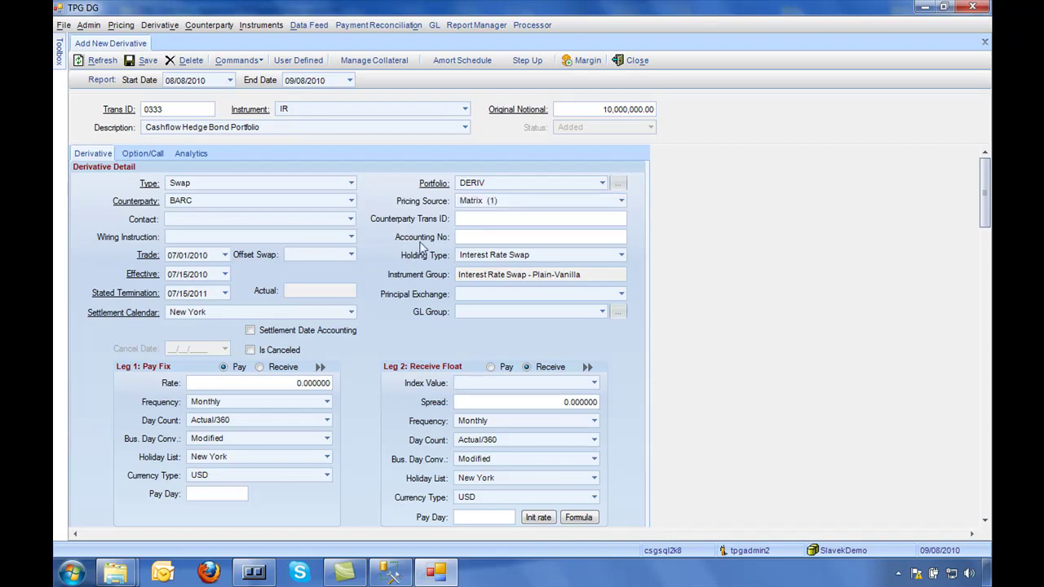
pyautogui.click(466, 237)
pyautogui.click(472, 237)
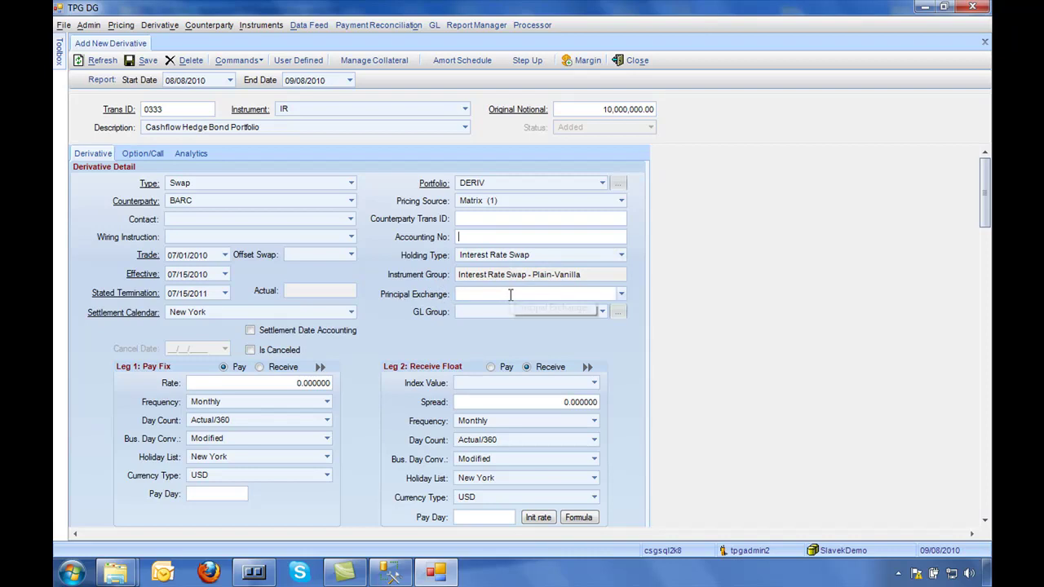
pyautogui.click(620, 297)
pyautogui.click(620, 297)
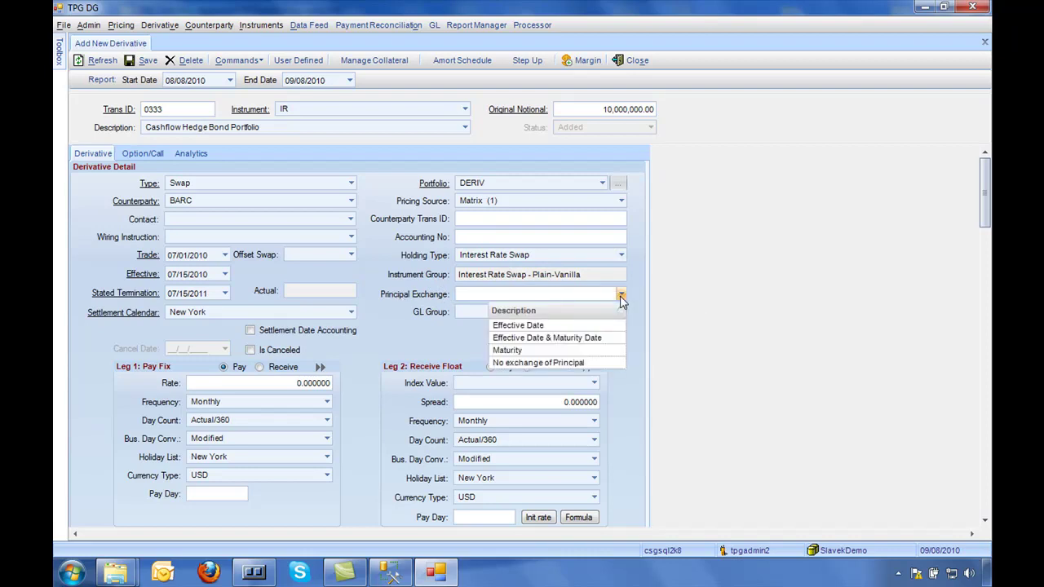
# Set Principal Exchange to 'No exchange of Principal' and the GL group to IRC-BS.
pyautogui.click(548, 364)
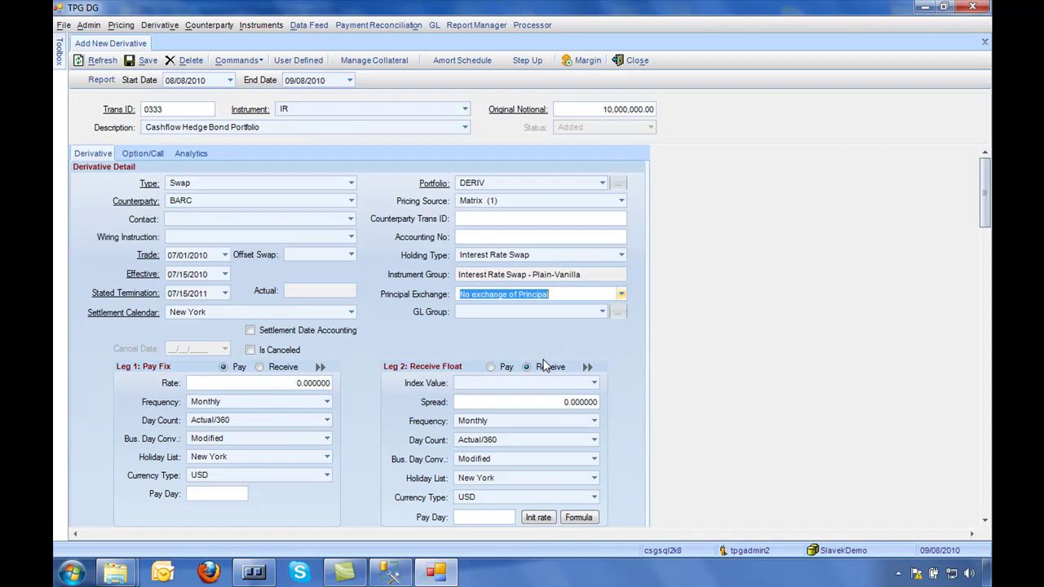
pyautogui.press('Tab')
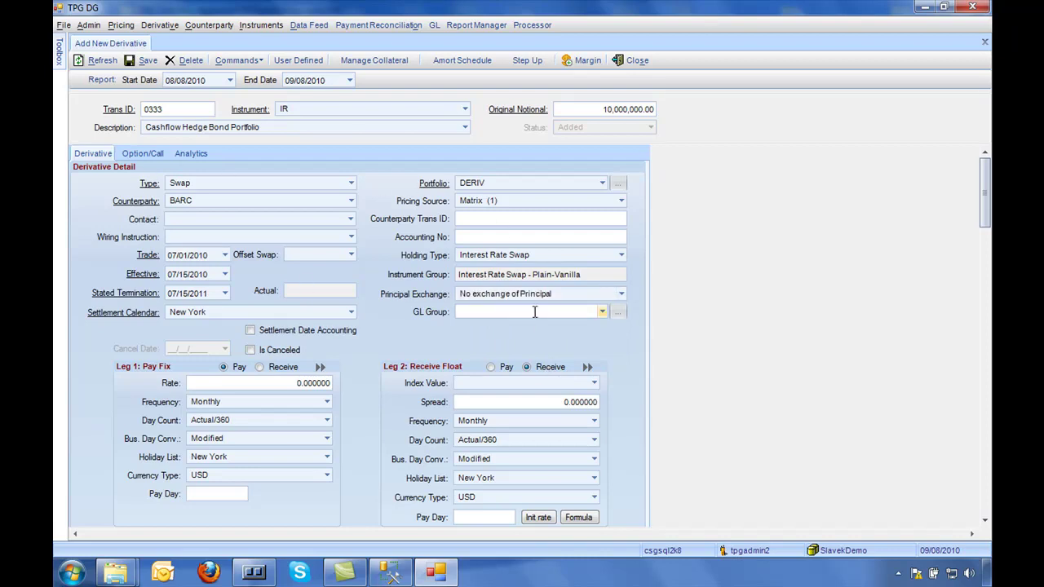
pyautogui.click(603, 313)
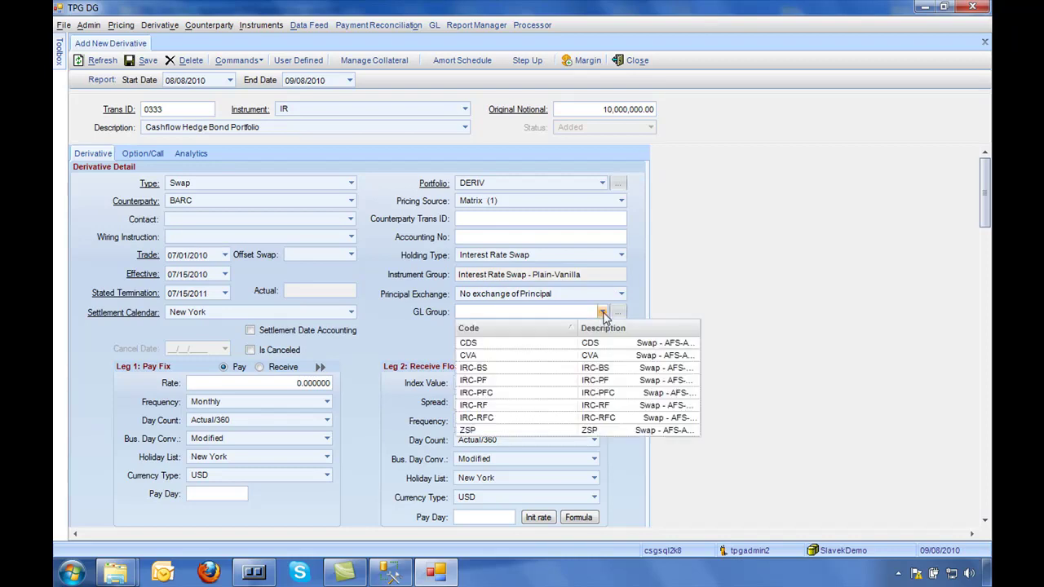
pyautogui.click(489, 369)
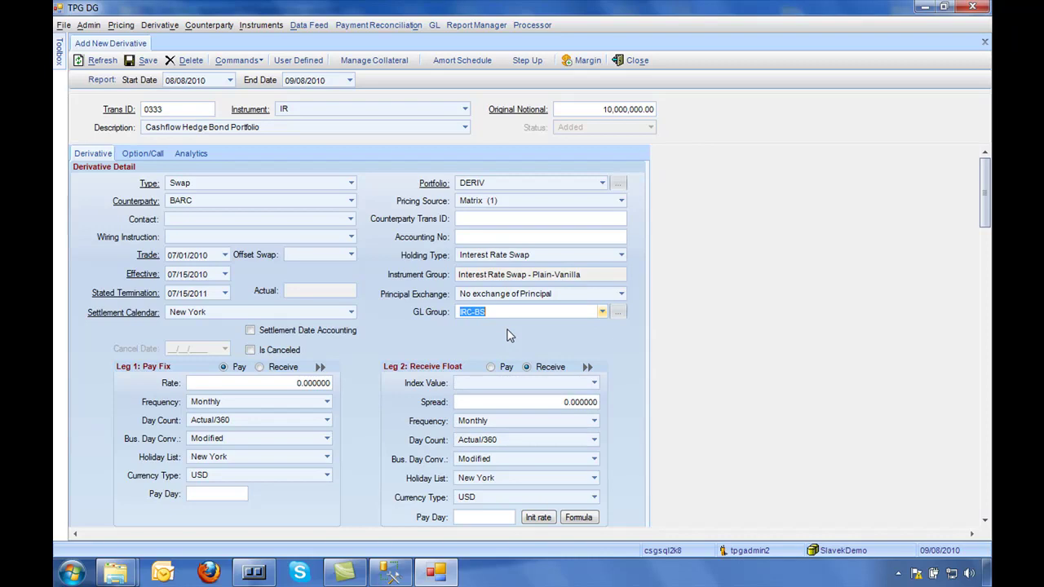
pyautogui.press('Tab')
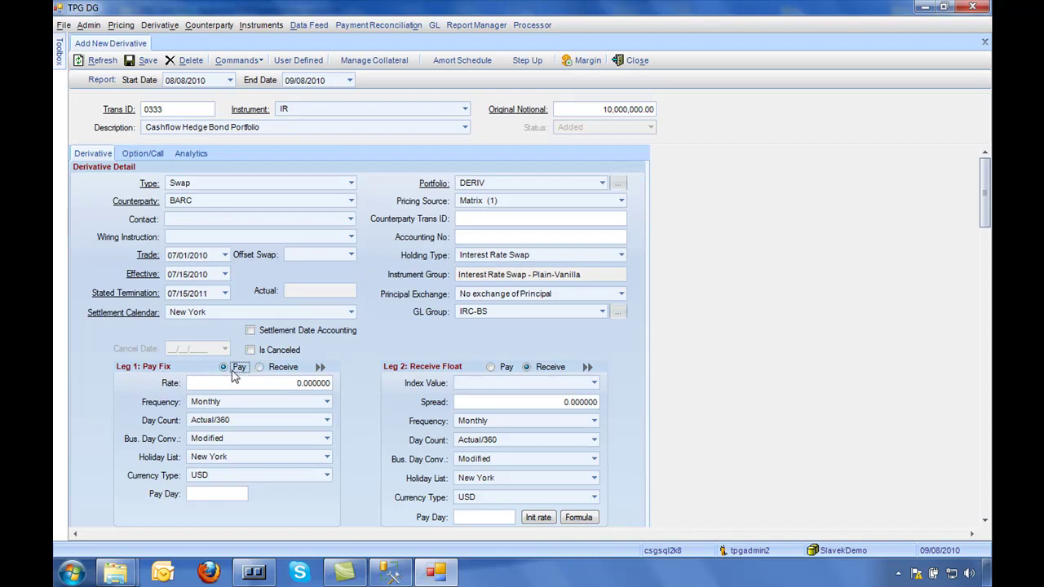
# Make leg 1 Receive with a 2.000000 fixed rate and pay day 15.
pyautogui.click(265, 371)
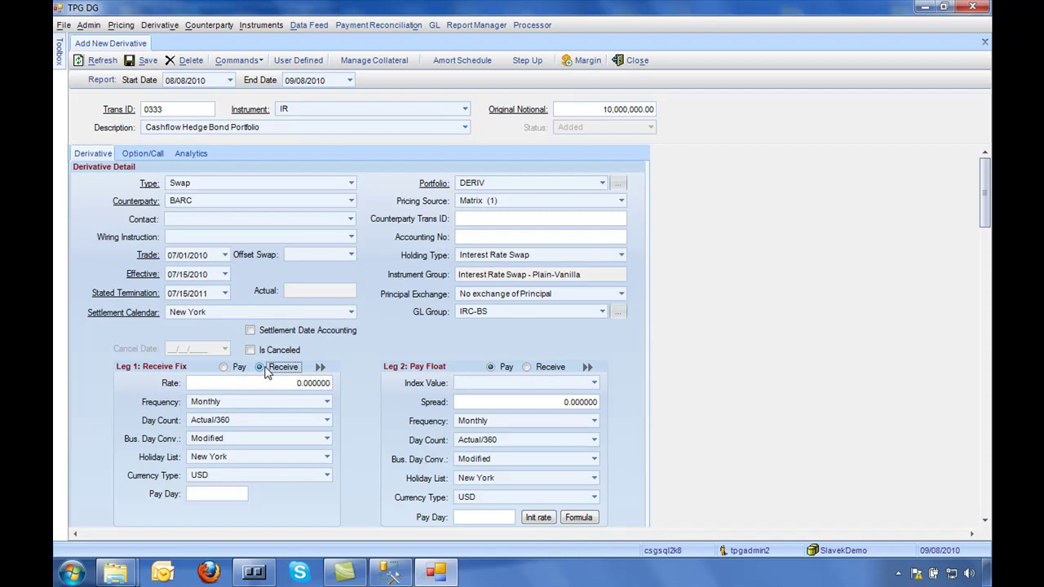
pyautogui.click(277, 383)
pyautogui.moveTo(291, 386); pyautogui.dragTo(301, 385)
pyautogui.write('2')
pyautogui.press('Tab')
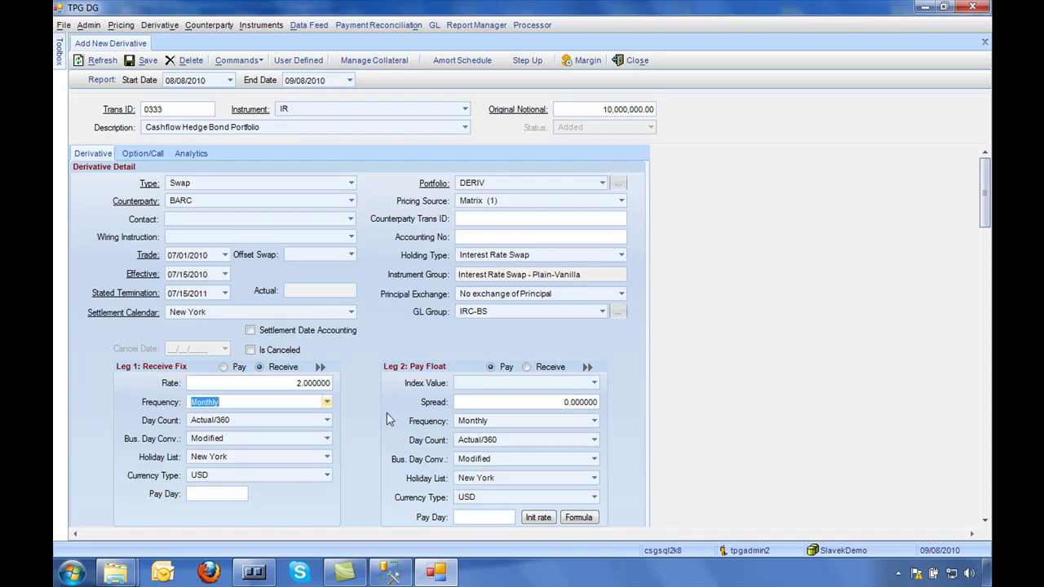
pyautogui.click(199, 492)
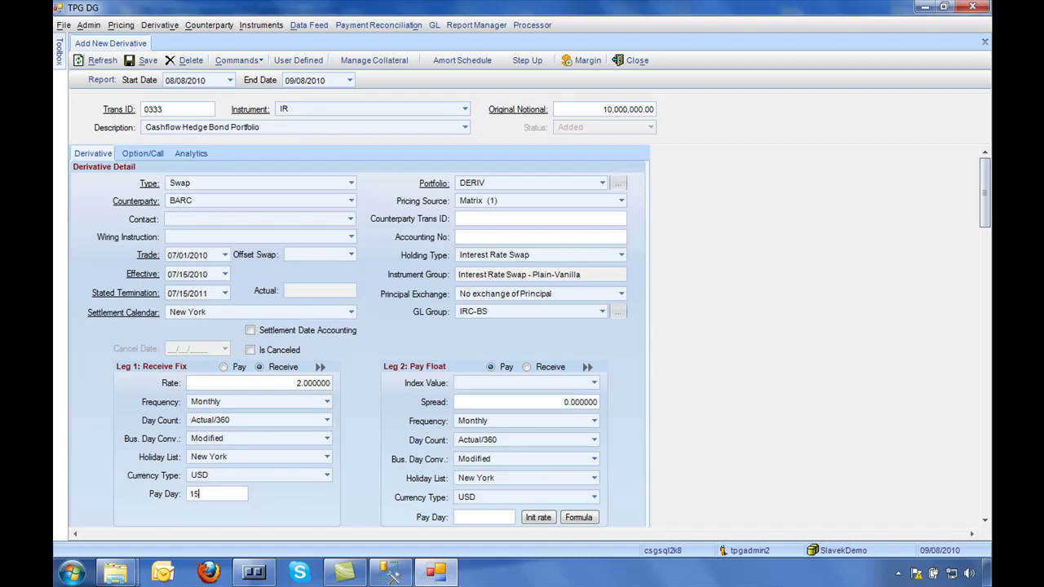
pyautogui.write('15')
pyautogui.press('Tab')
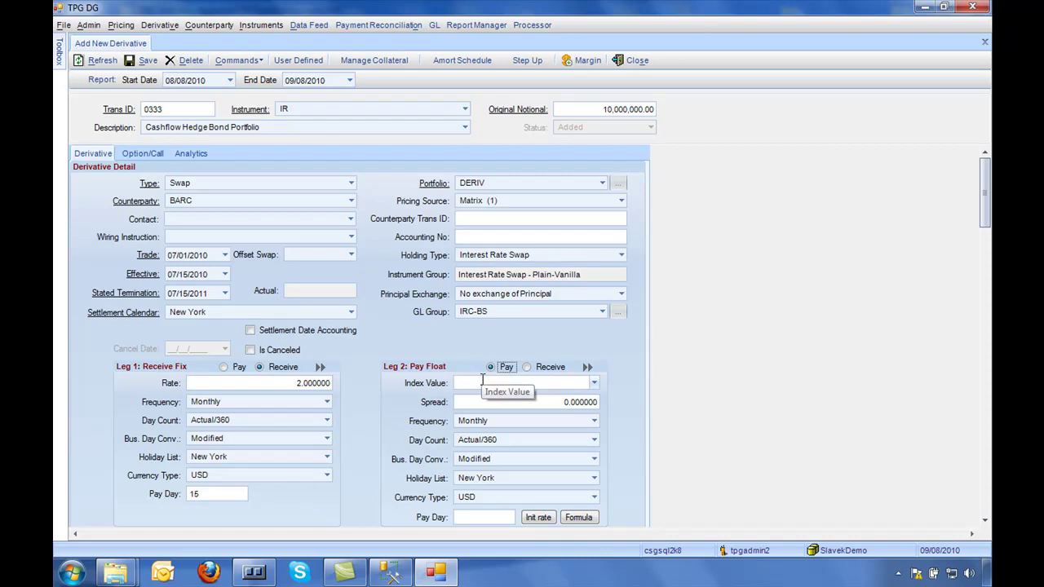
# Give leg 2 the US0003M floating index with a 150 spread.
pyautogui.click(595, 383)
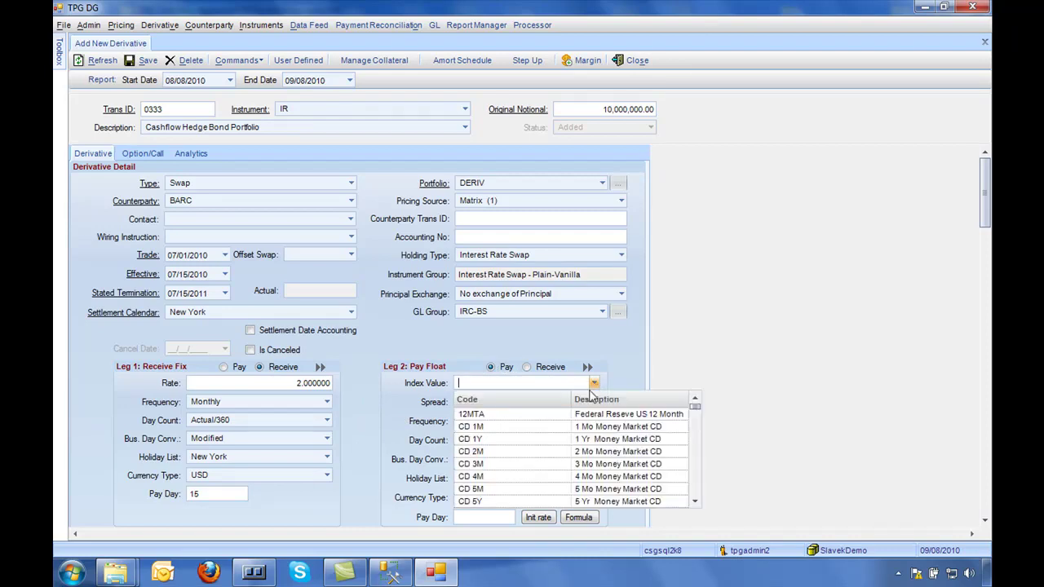
pyautogui.write('U')
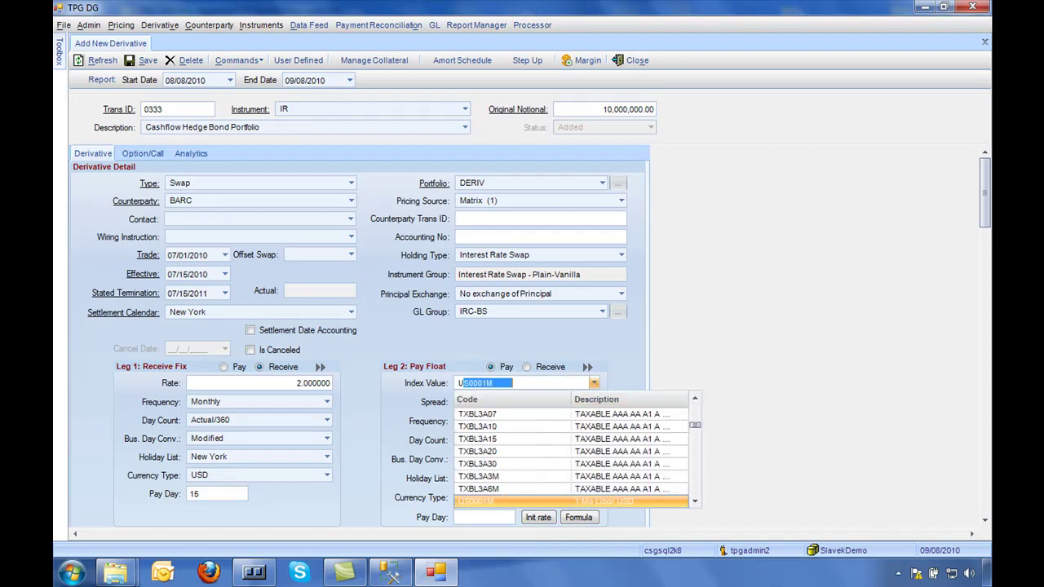
pyautogui.write('S')
pyautogui.press('Down')
pyautogui.press('Down')
pyautogui.press('Down')
pyautogui.press('Down')
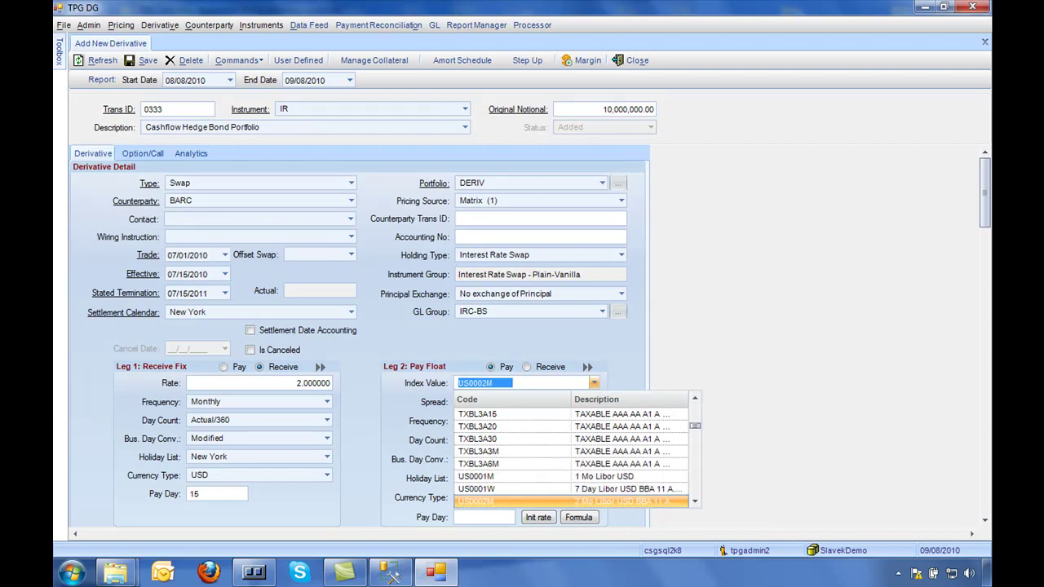
pyautogui.press('Tab')
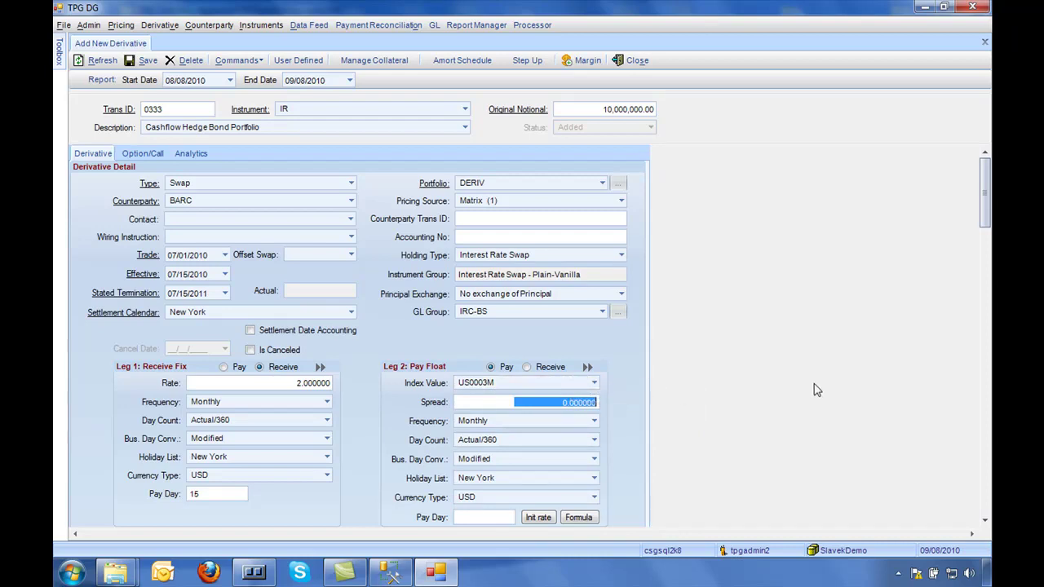
pyautogui.write('150.')
pyautogui.press('Tab')
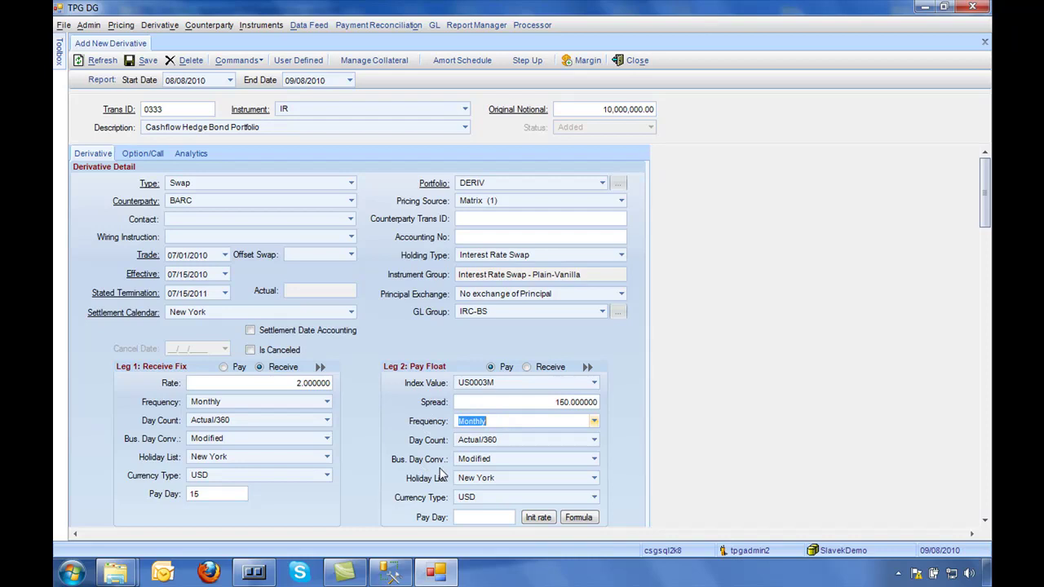
# Set leg 2's pay day to 15 and save the swap as derivative 0334 - 449.
pyautogui.click(464, 519)
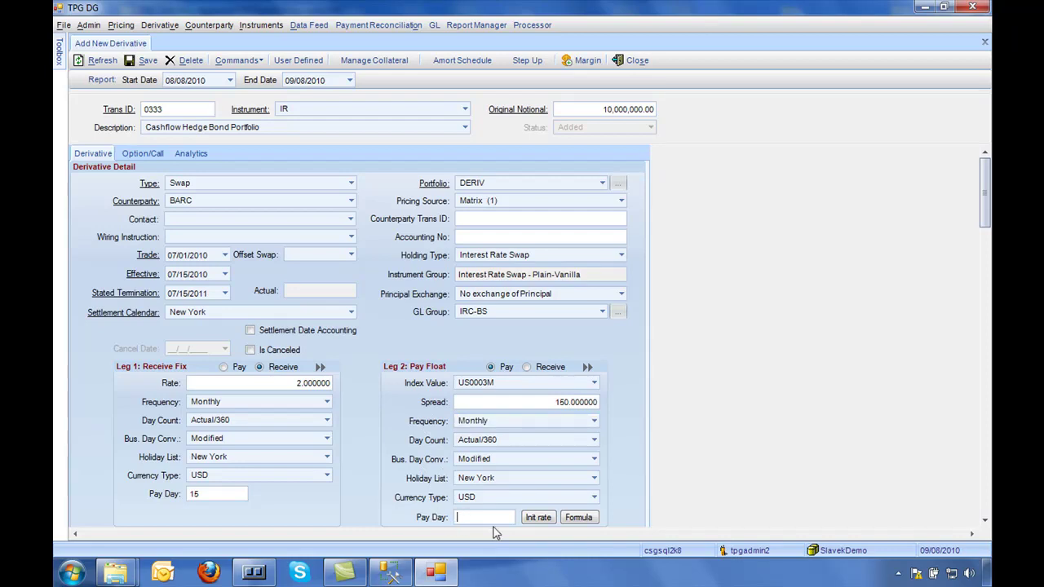
pyautogui.write('15')
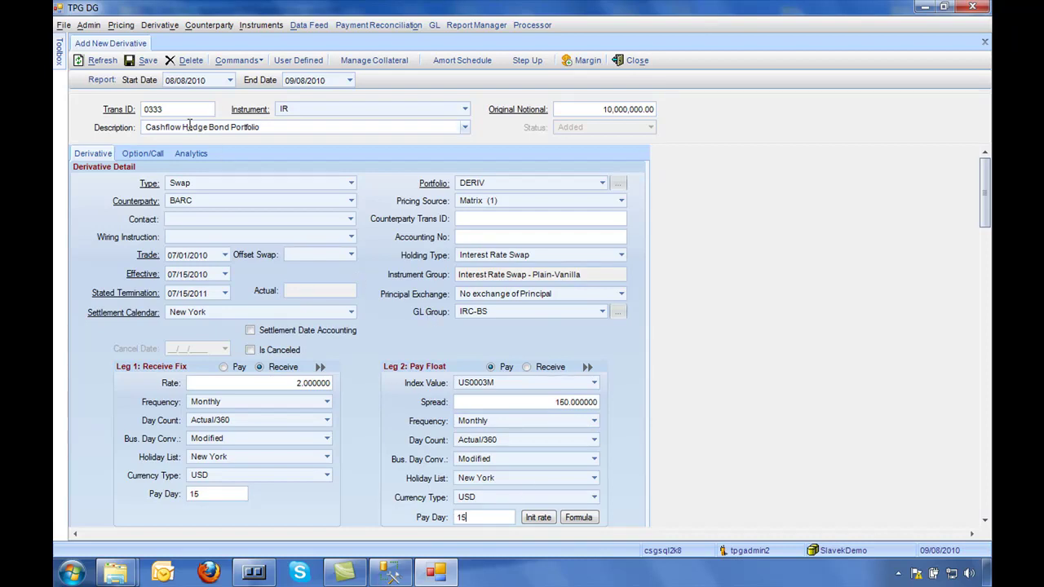
pyautogui.click(143, 62)
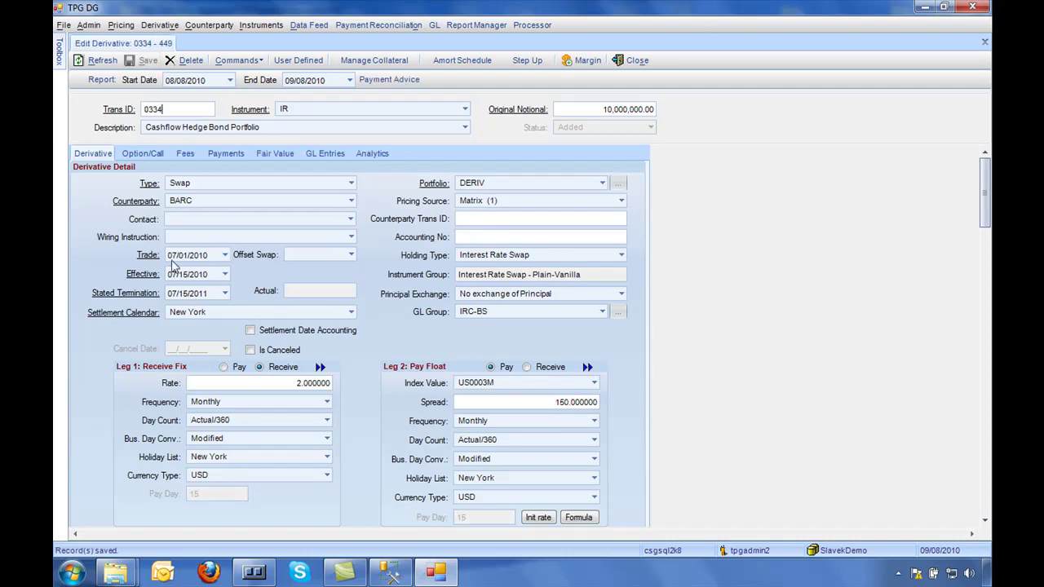
# Open leg 1's Payleg detail dialog and drag it into a clear position.
pyautogui.click(320, 368)
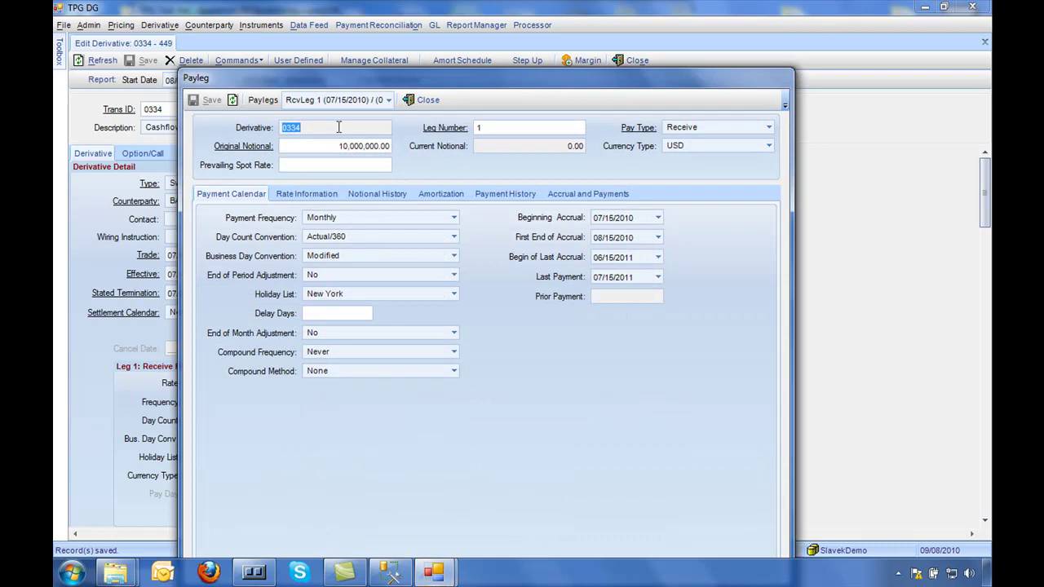
pyautogui.moveTo(327, 96); pyautogui.dragTo(329, 53)
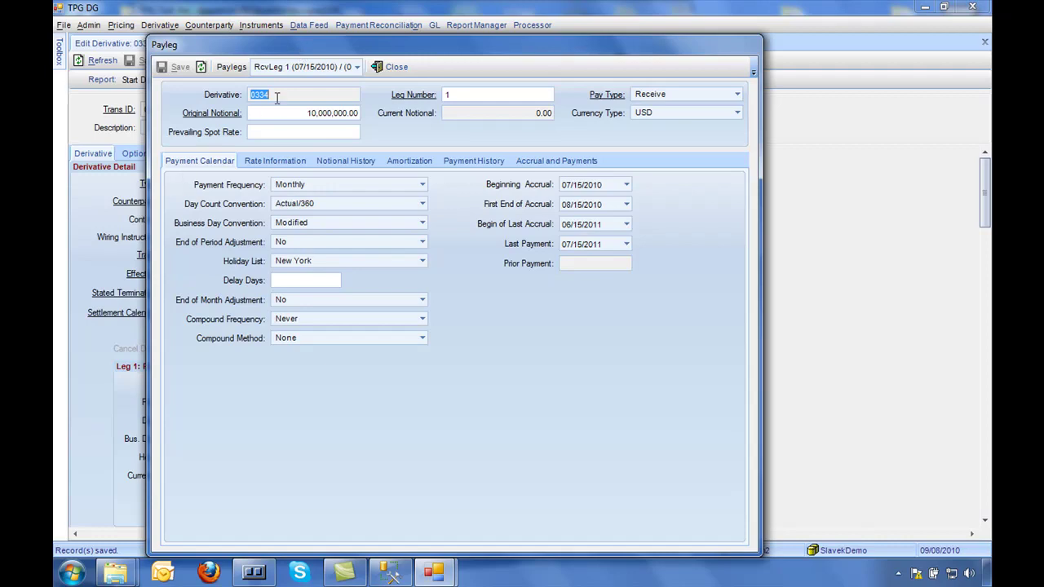
pyautogui.moveTo(242, 51); pyautogui.dragTo(290, 37)
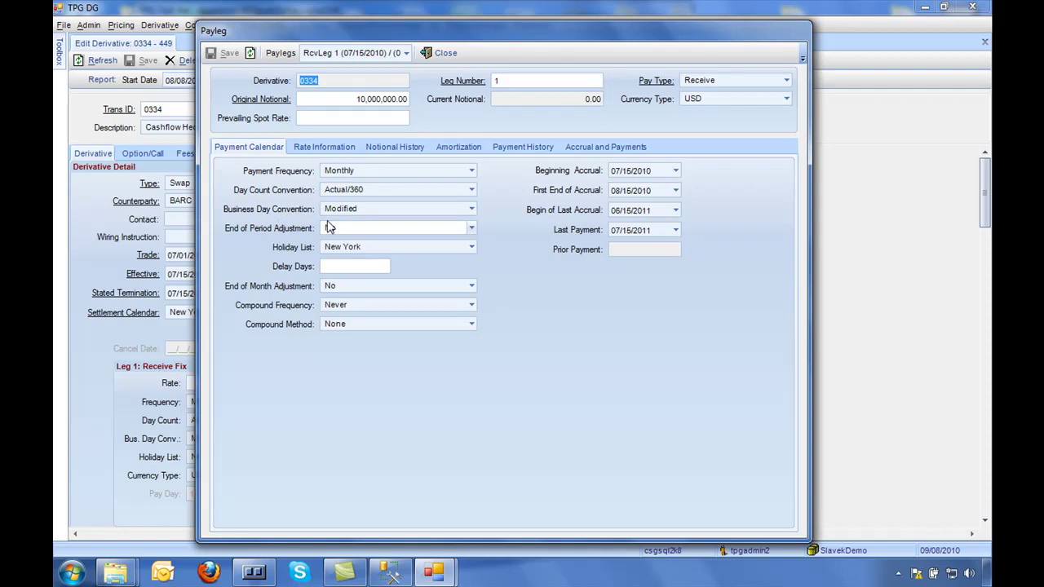
pyautogui.moveTo(342, 33); pyautogui.dragTo(404, 28)
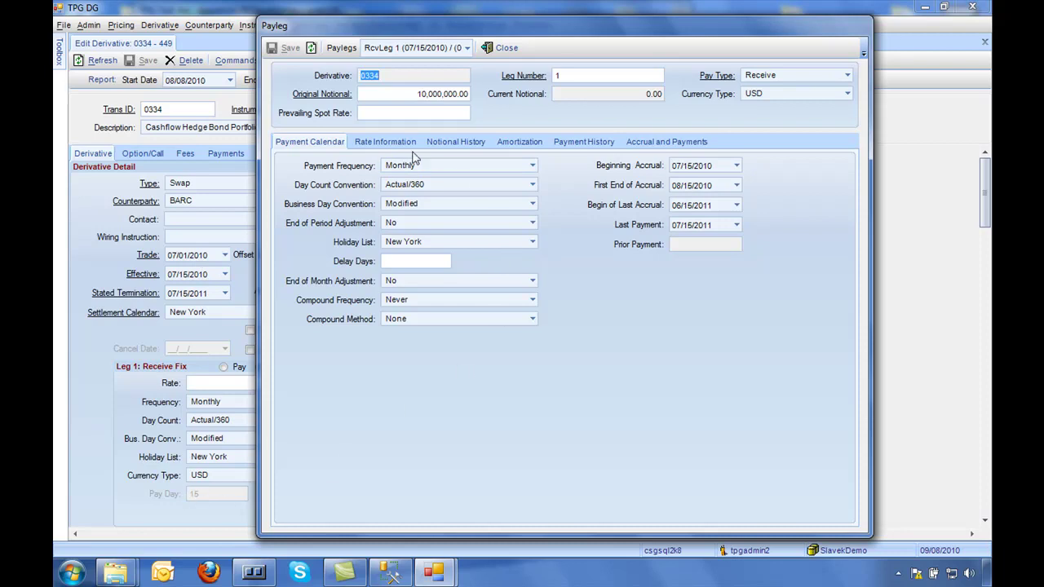
# Review leg 1's 2.000000 rate information, then switch to the empty Notional History page.
pyautogui.click(385, 144)
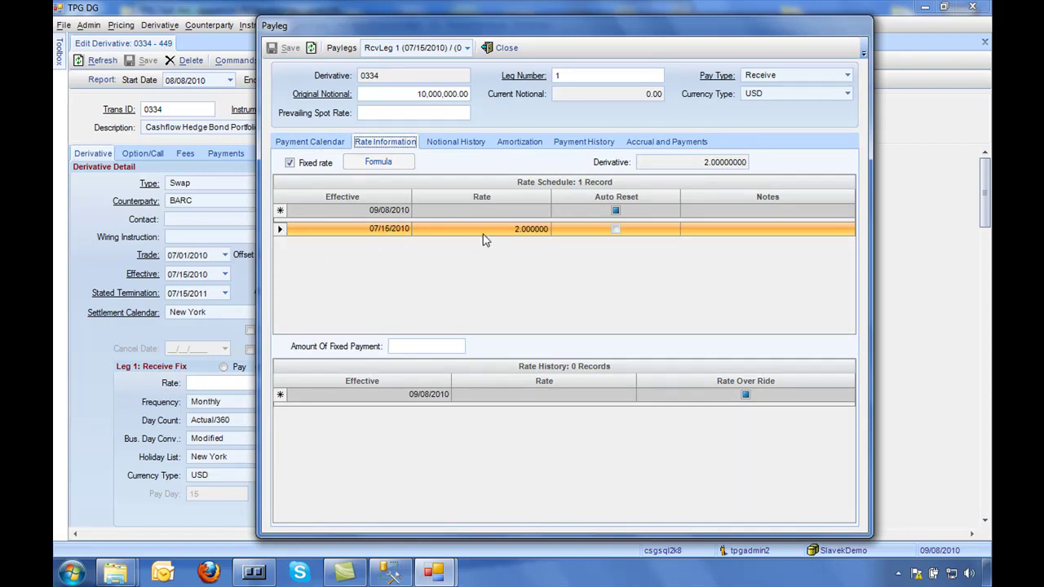
pyautogui.click(363, 395)
pyautogui.press('Escape')
pyautogui.click(462, 145)
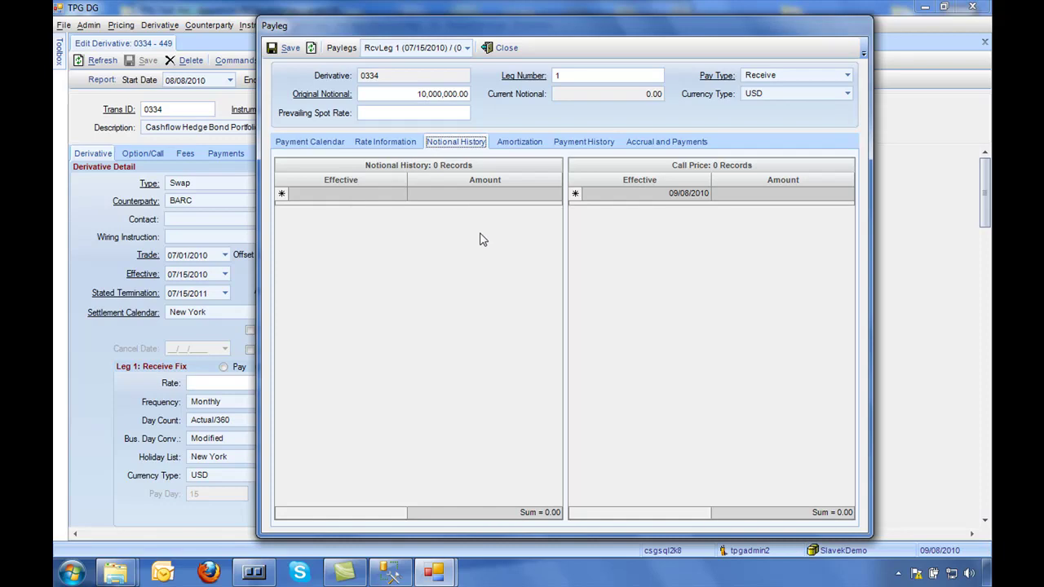
# Choose schedule-based amortization for leg 1, then view its empty Payment History.
pyautogui.click(519, 143)
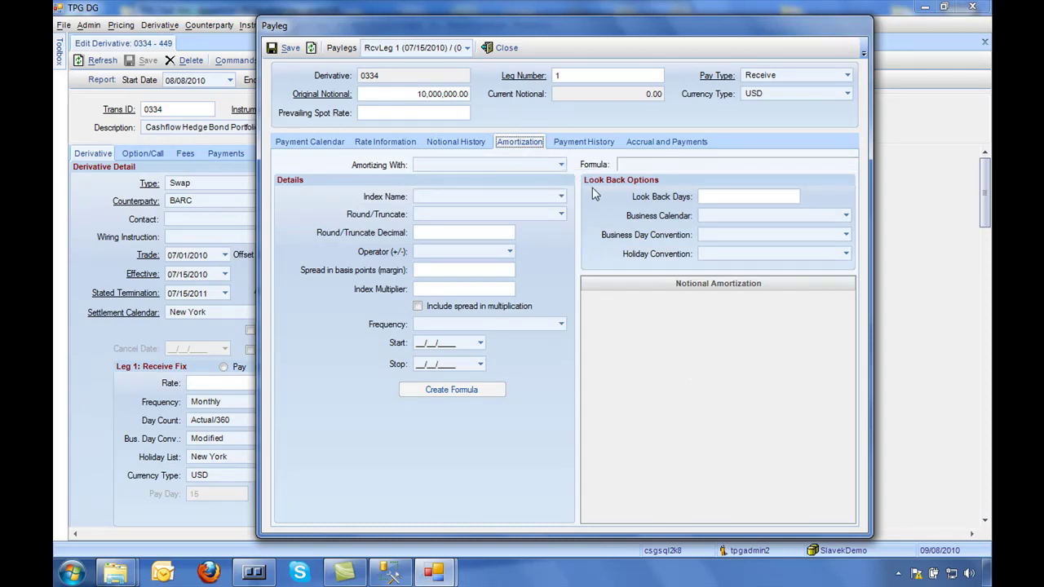
pyautogui.click(562, 165)
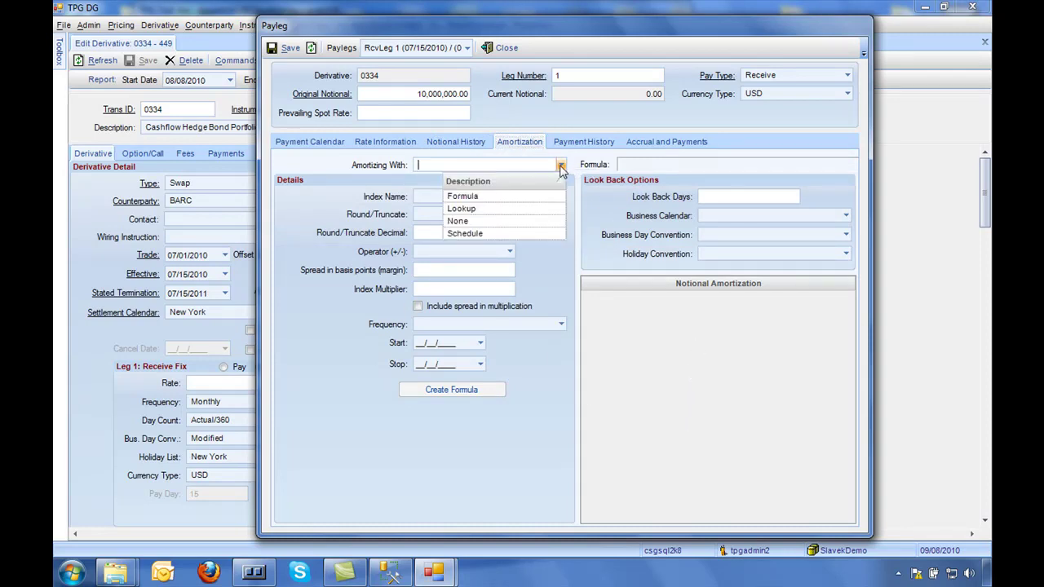
pyautogui.click(467, 234)
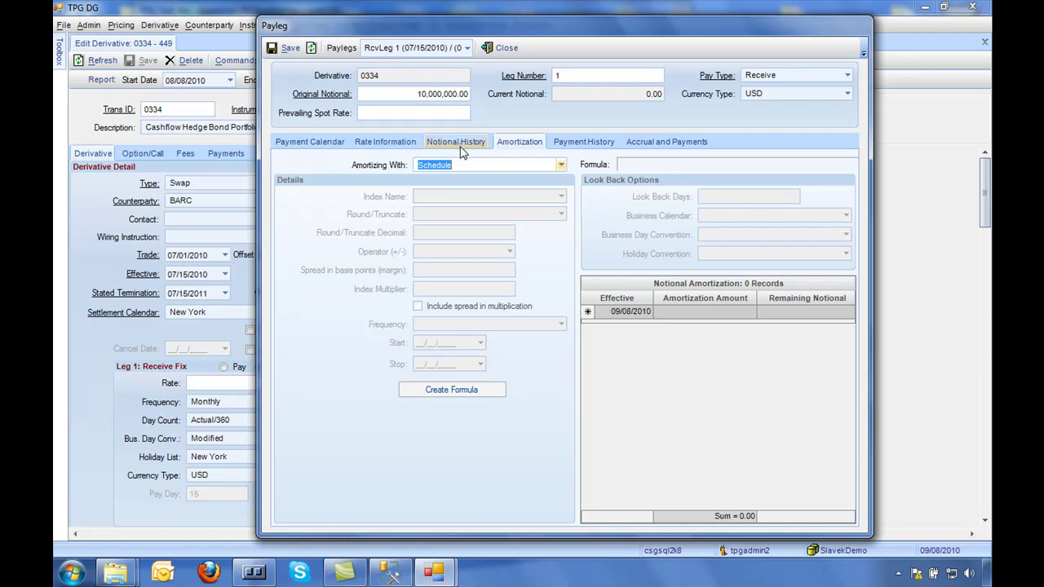
pyautogui.click(589, 146)
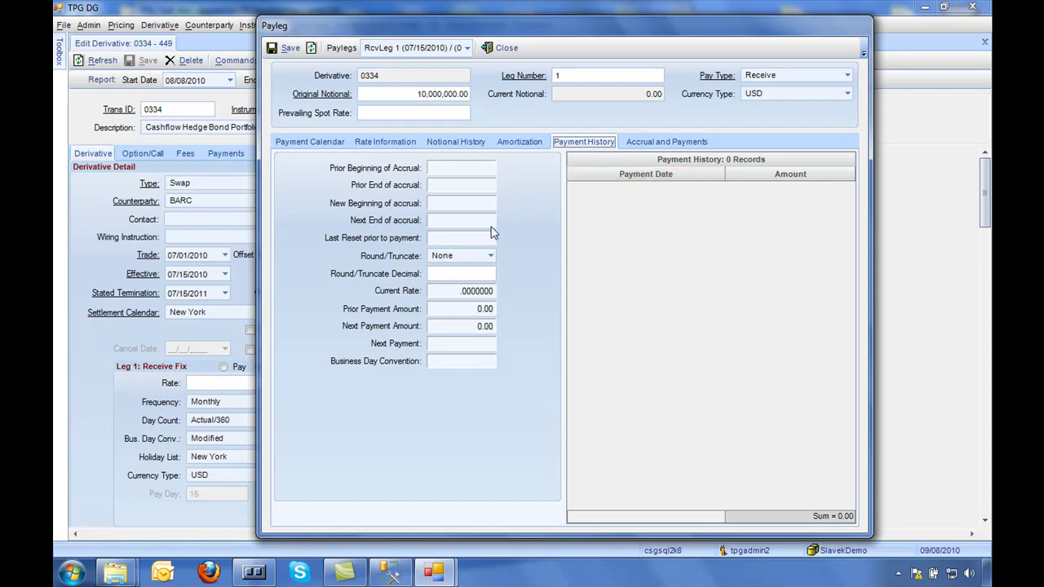
# Review leg 1's Accrual and Payments page, then close the Payleg dialog.
pyautogui.click(657, 150)
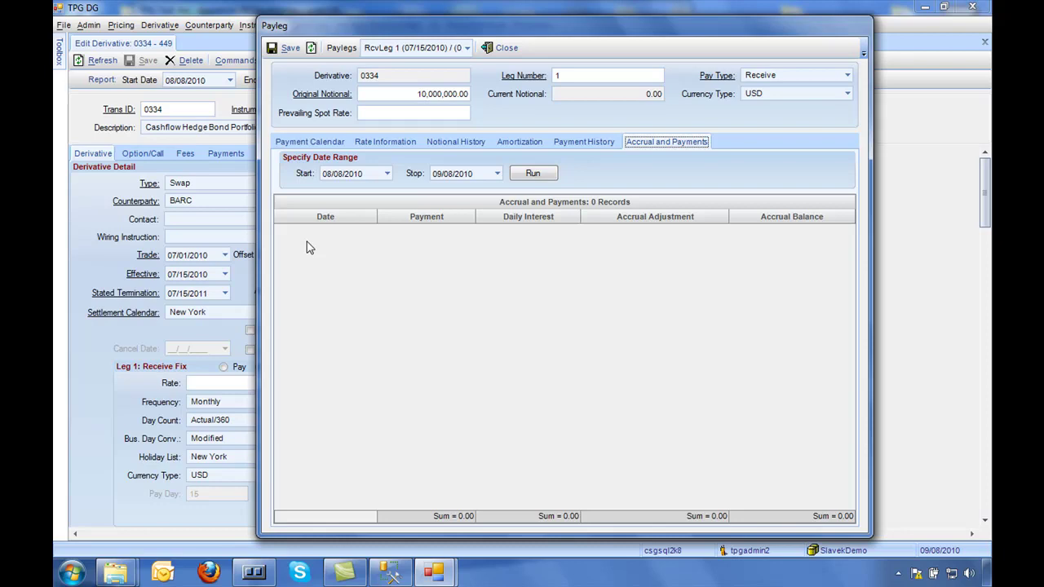
pyautogui.click(504, 49)
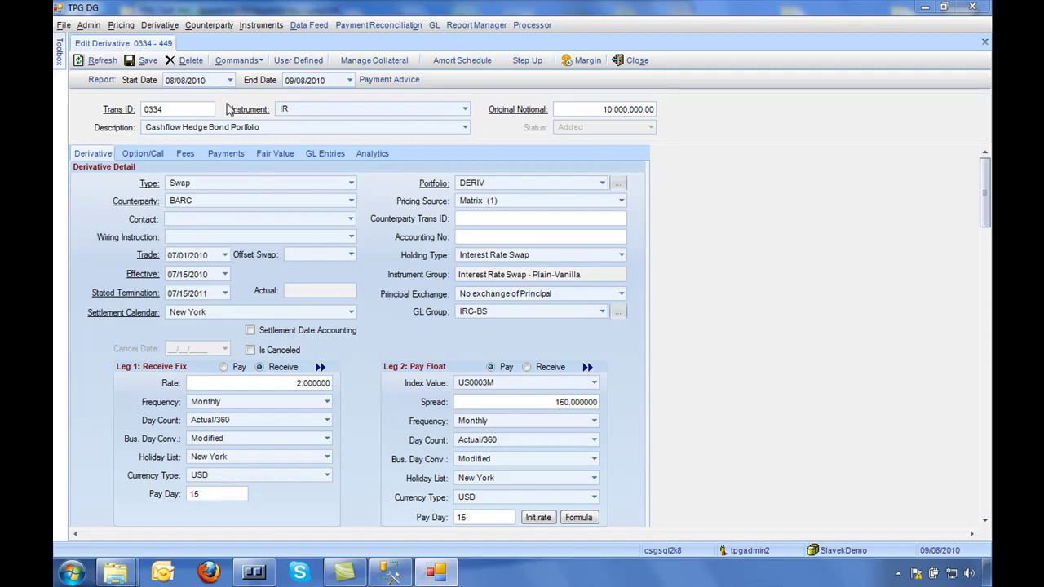
# Save the mirror swap as derivative 0335 - 450, accepting the save-changes prompt.
pyautogui.click(145, 63)
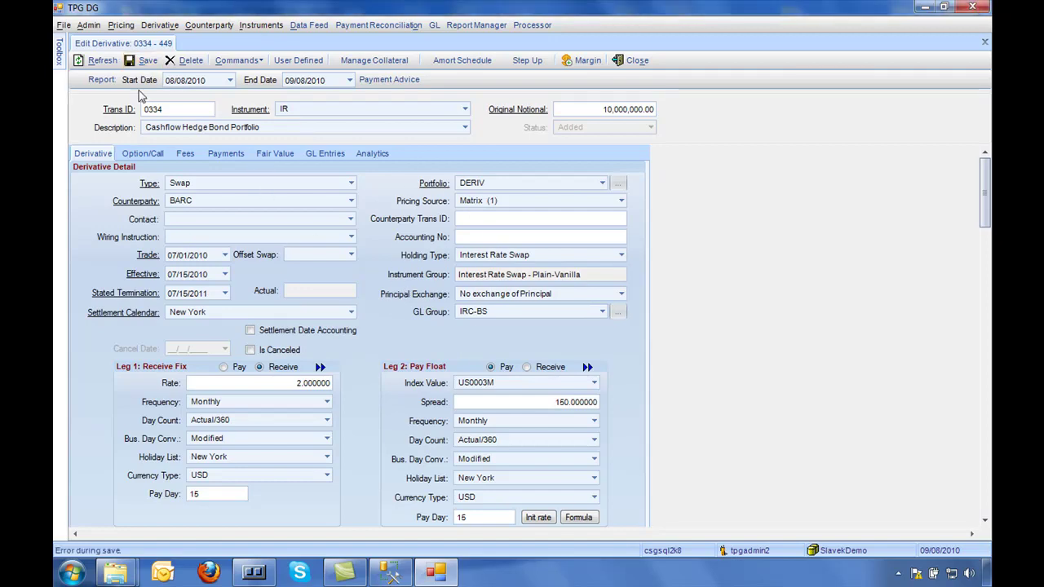
pyautogui.click(237, 61)
pyautogui.click(241, 112)
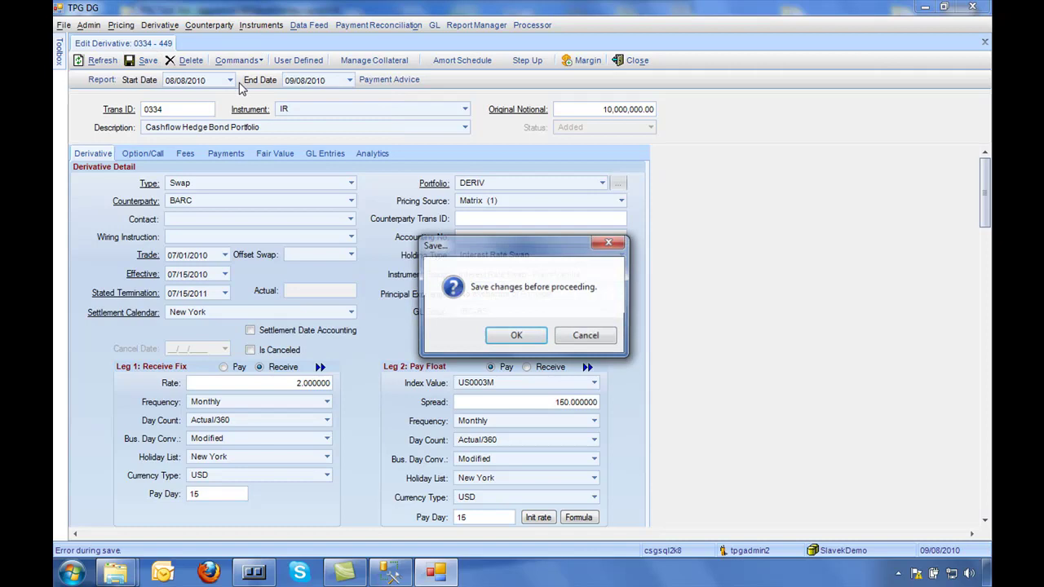
pyautogui.click(516, 337)
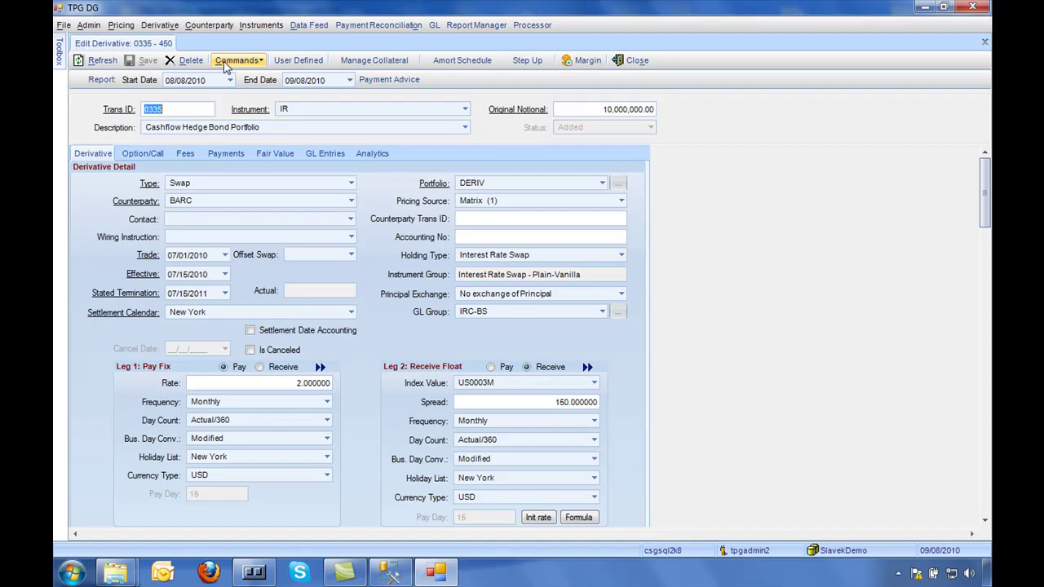
# Run Process this Derivative for 07/15/2010 through 07/16/2010.
pyautogui.click(235, 64)
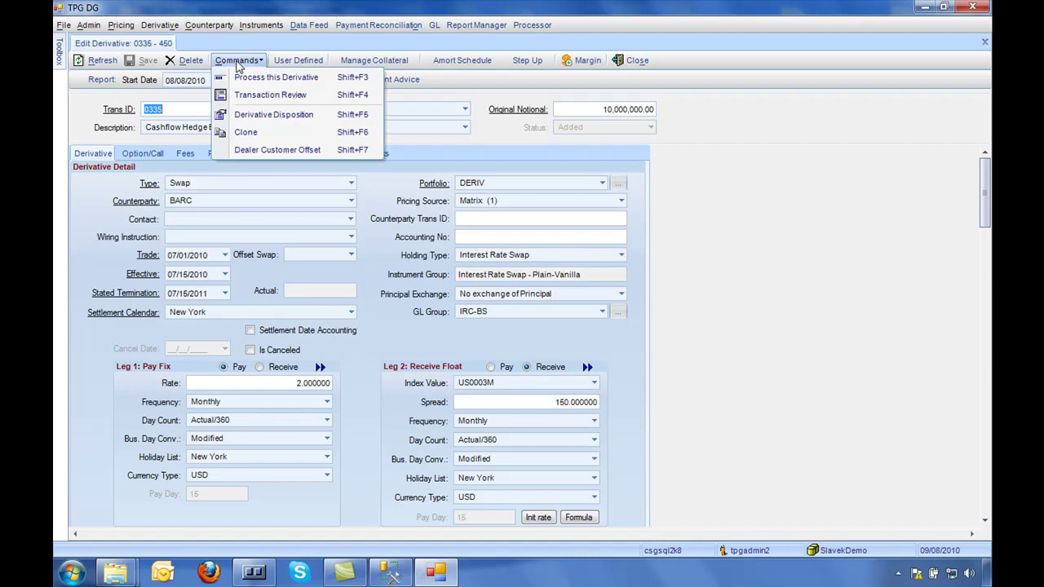
pyautogui.click(261, 78)
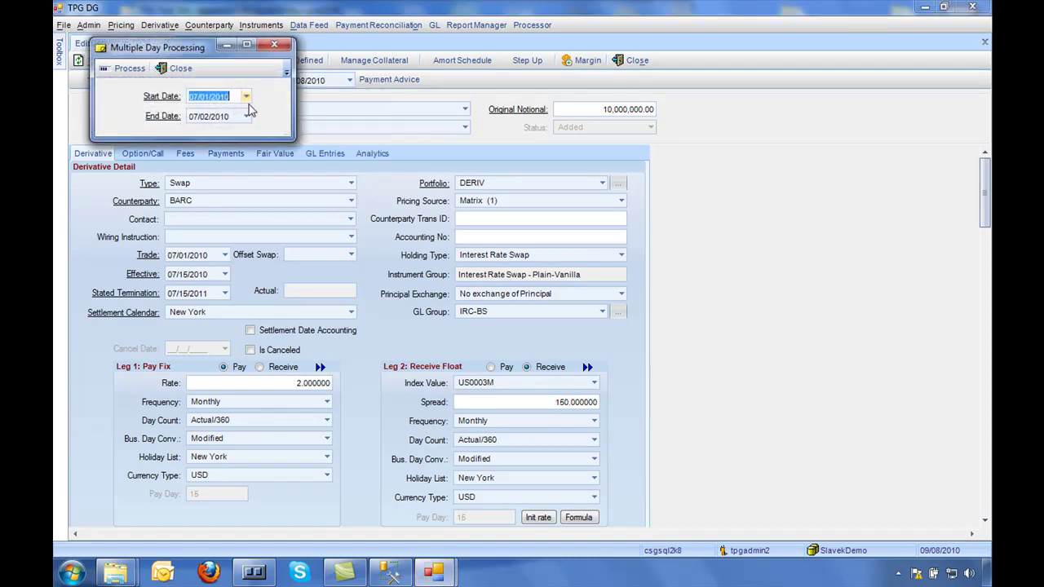
pyautogui.click(246, 96)
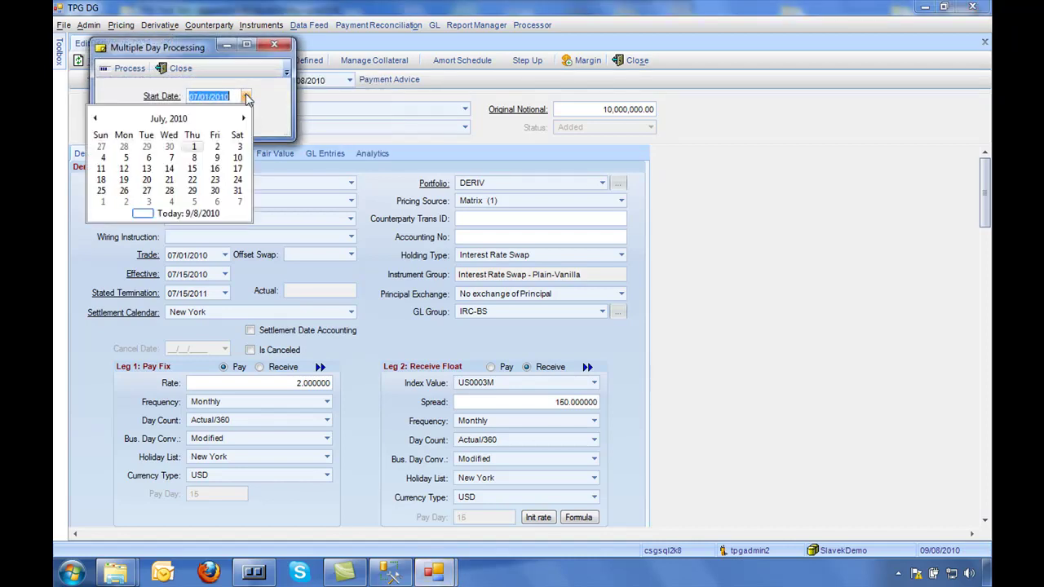
pyautogui.click(190, 171)
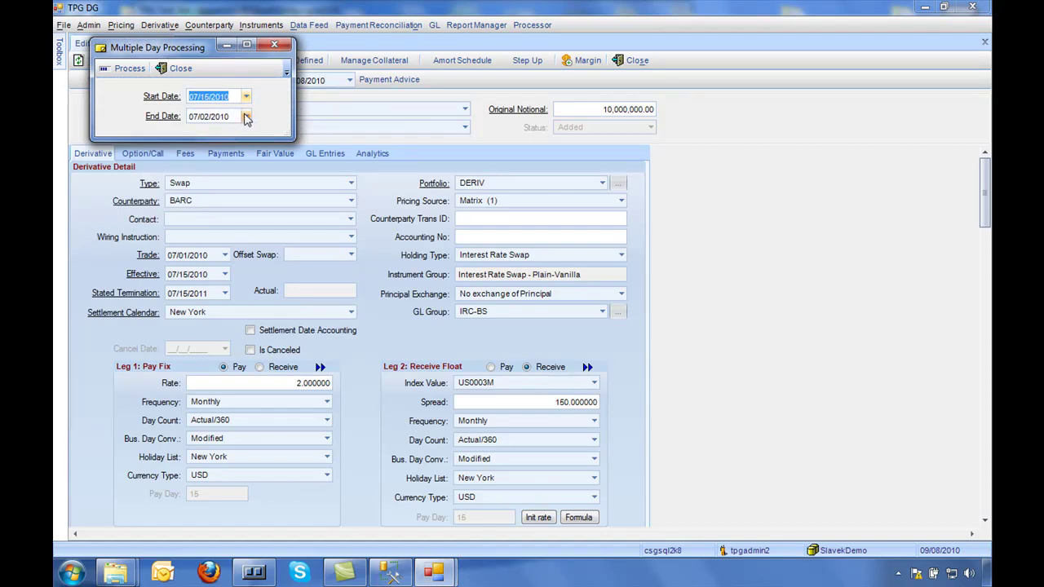
pyautogui.click(246, 116)
pyautogui.click(219, 194)
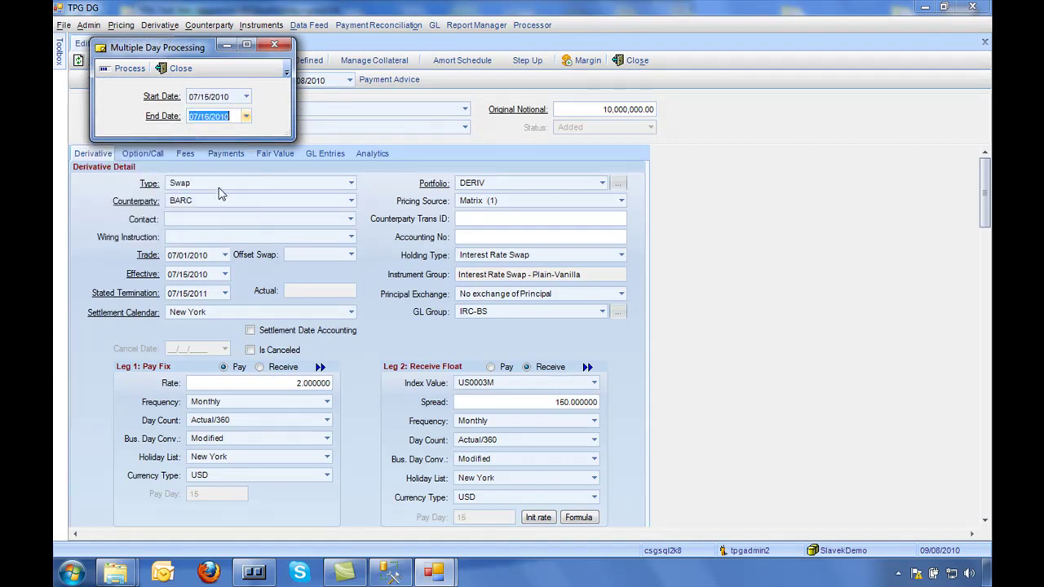
pyautogui.click(128, 69)
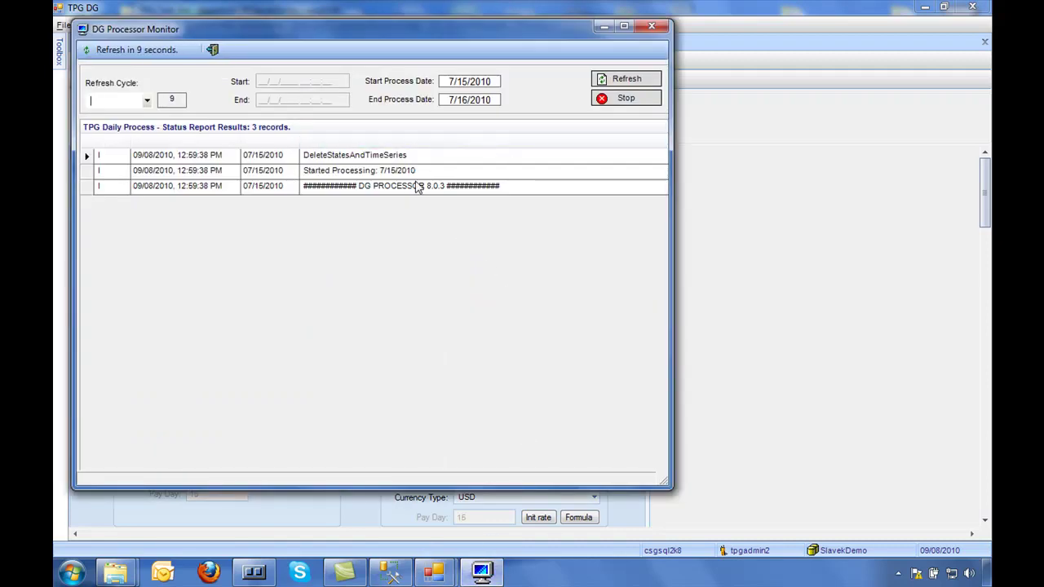
# Refresh the Processor Monitor log until processing completes, then close it.
pyautogui.click(622, 80)
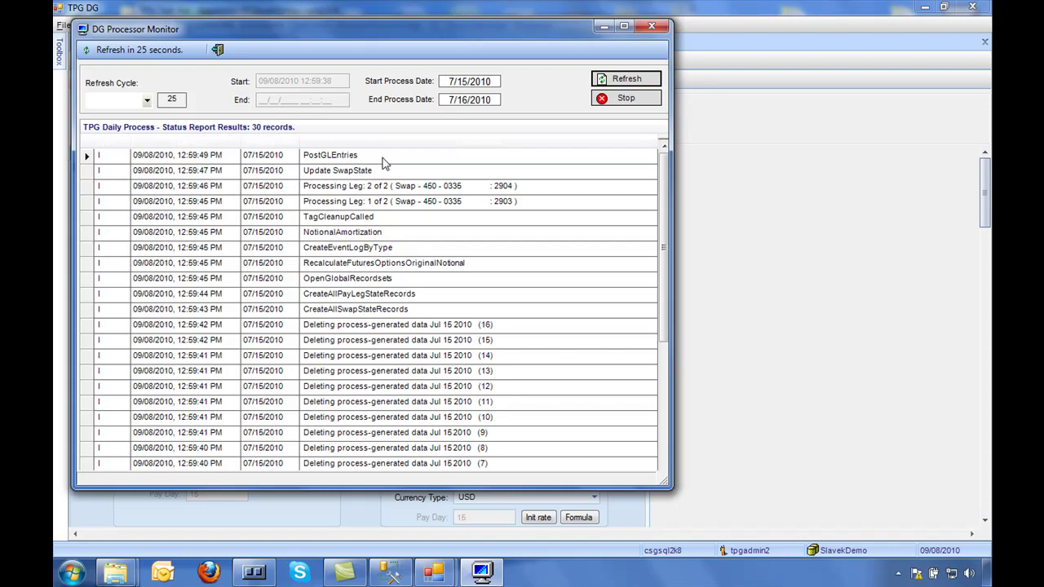
pyautogui.click(635, 79)
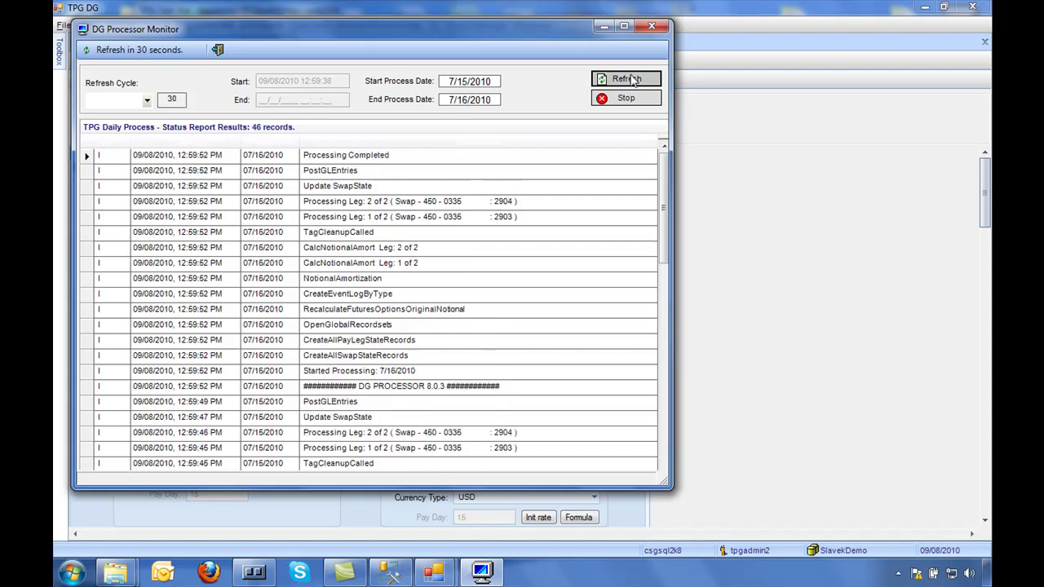
pyautogui.click(652, 28)
# Run the 07/16/2010 GL entries, showing the 555.55 IntrstPayAccrDly credit and debit.
pyautogui.click(275, 47)
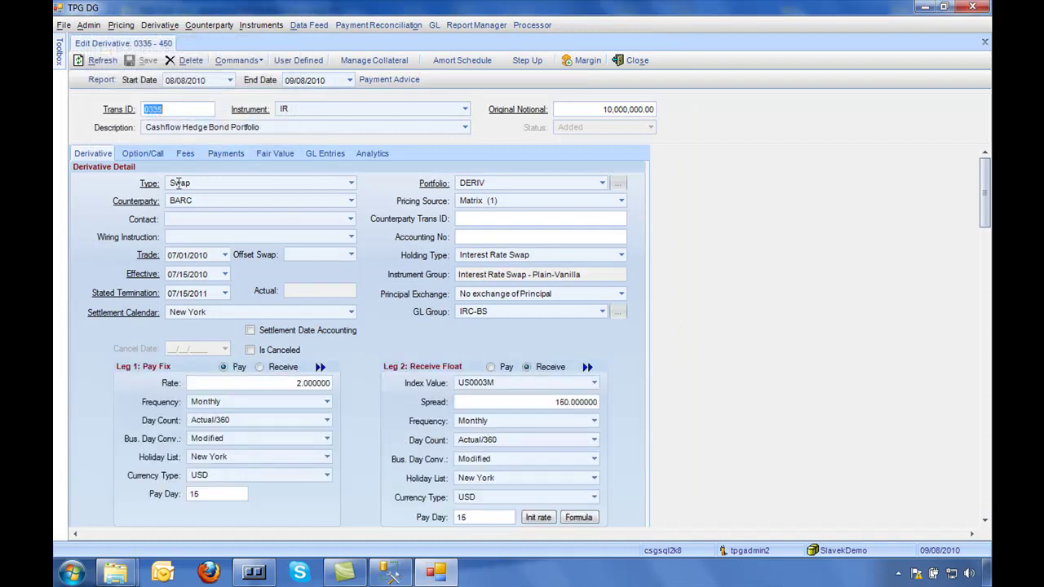
pyautogui.click(327, 155)
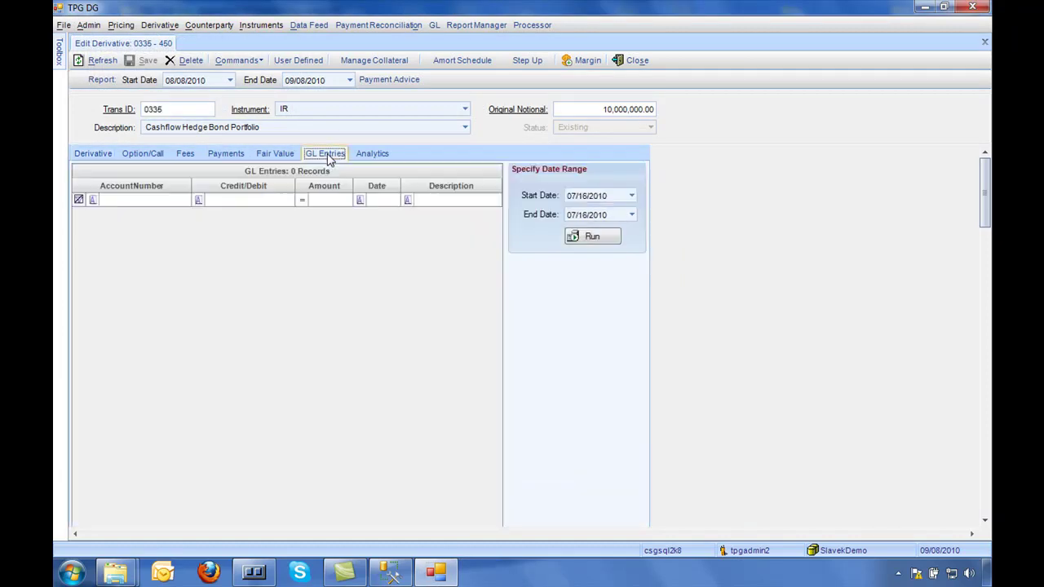
pyautogui.click(583, 239)
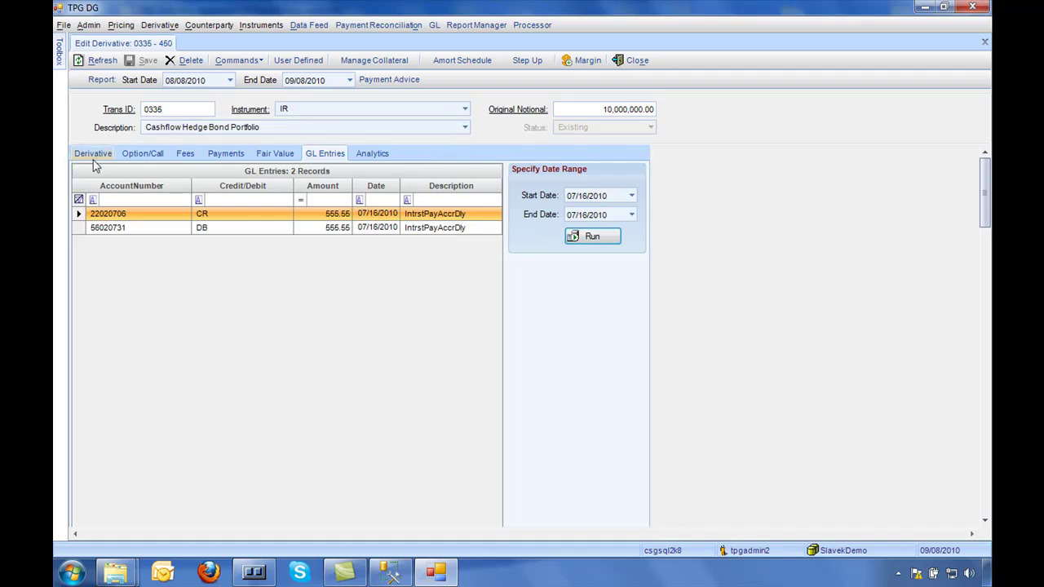
# Review the Option/Call and Fees tabs, ending on Payments with 0.00 net and no history.
pyautogui.click(132, 158)
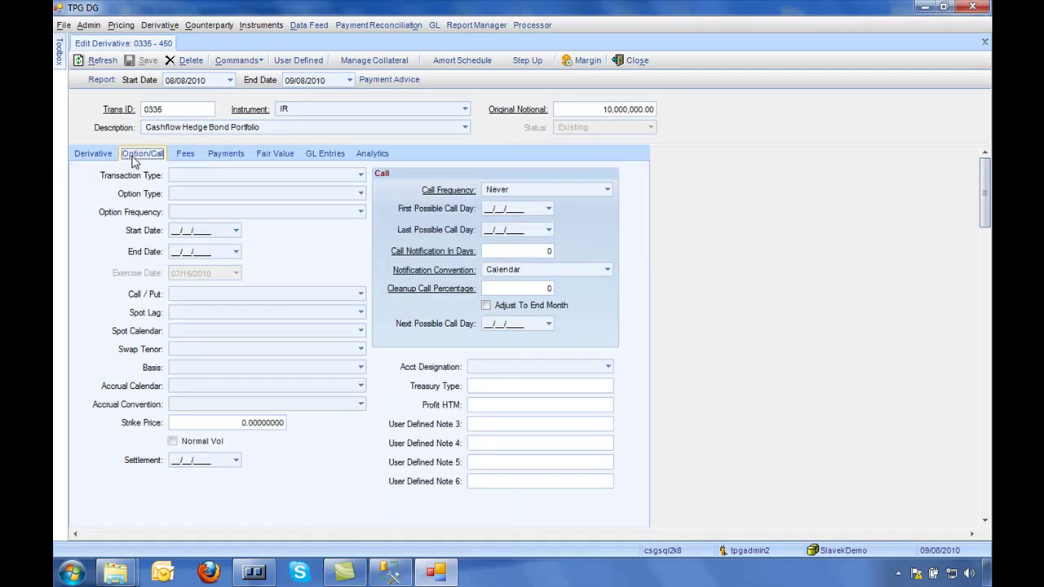
pyautogui.click(93, 155)
pyautogui.click(151, 157)
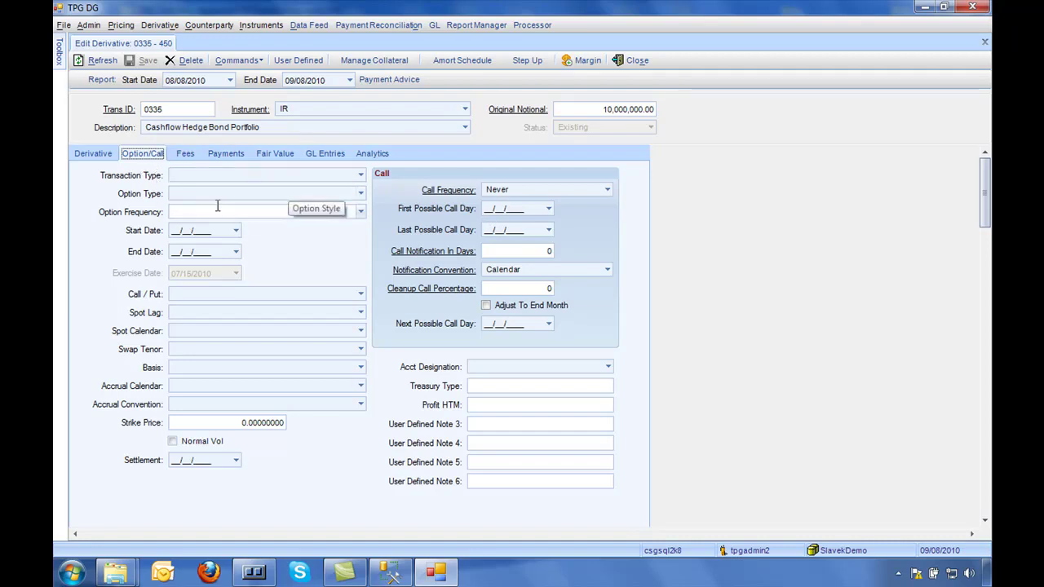
pyautogui.click(187, 157)
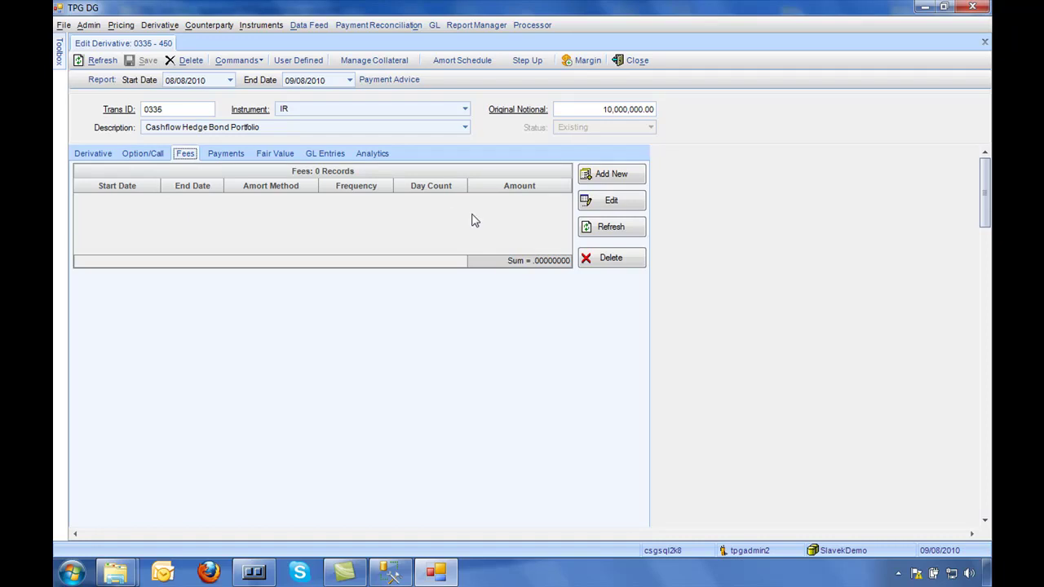
pyautogui.click(219, 157)
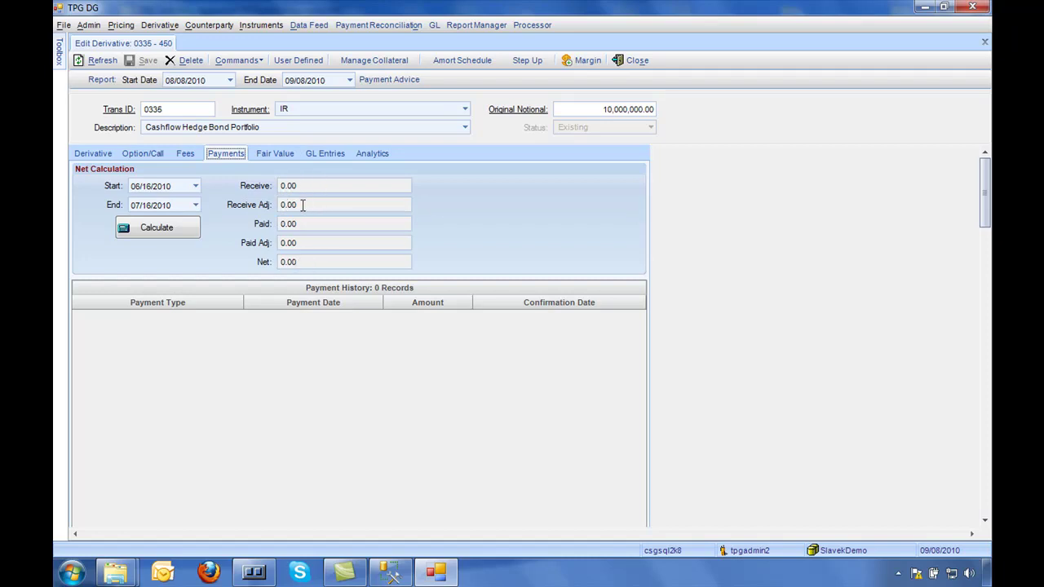
# Show derivative 0335's Fair Value page with 0 records and a blank 09/08/2010 row.
pyautogui.click(276, 154)
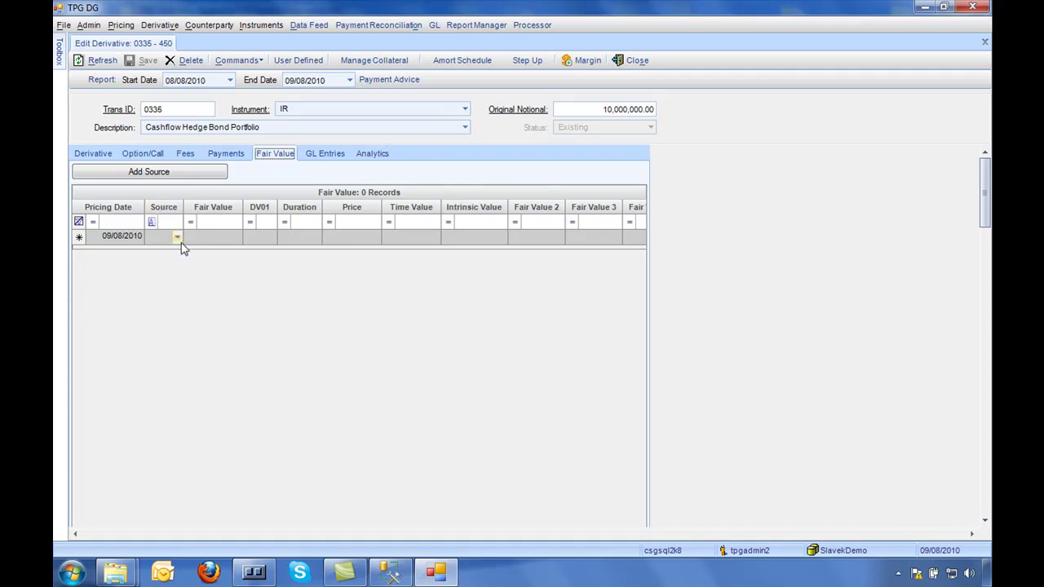
# Check the GL Entries and the 07/01, 07/15, 07/16/2010 analytics runs, then return to Derivative Detail.
pyautogui.click(328, 156)
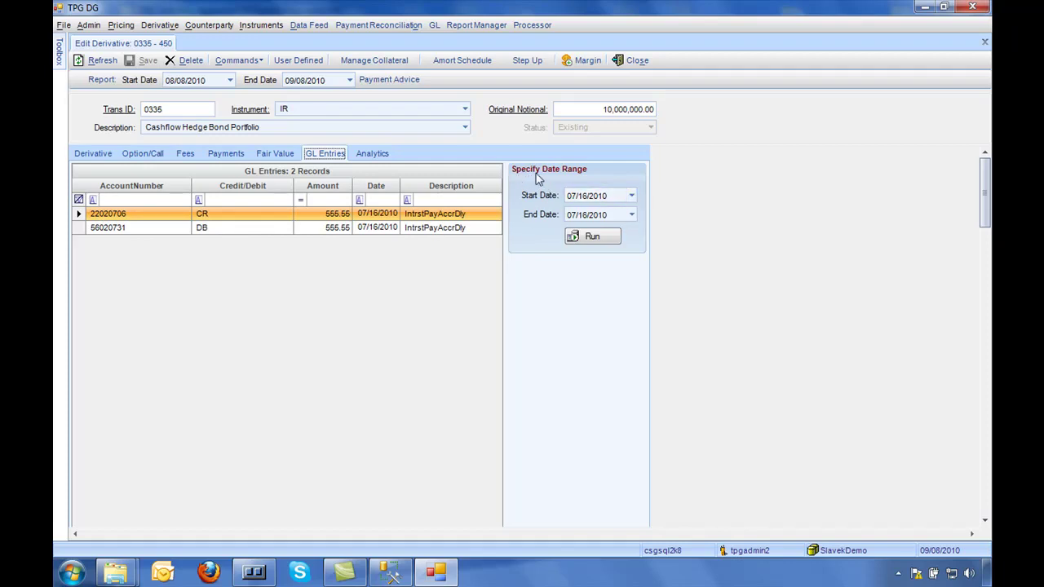
pyautogui.click(371, 155)
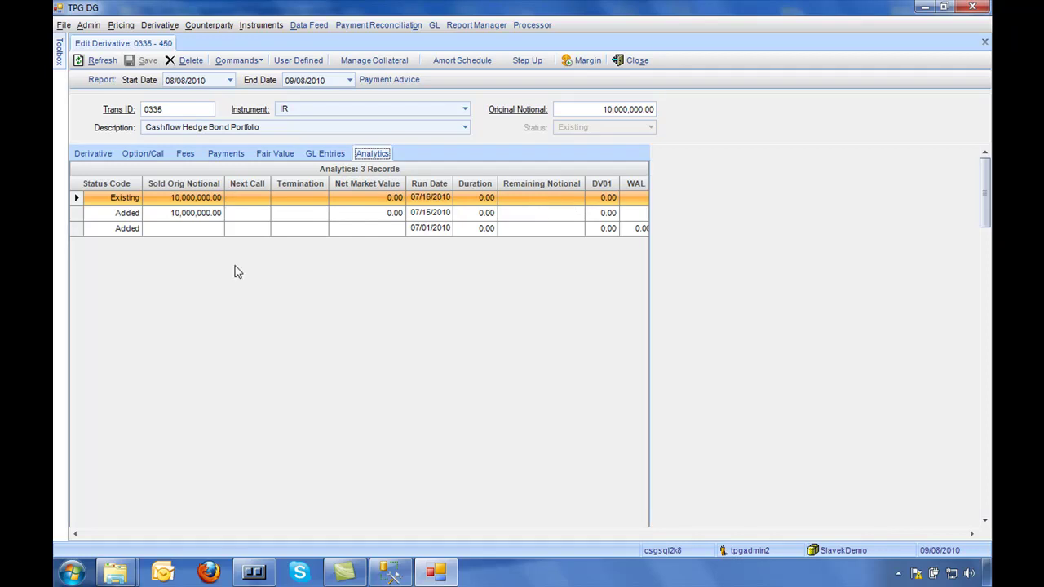
pyautogui.click(91, 155)
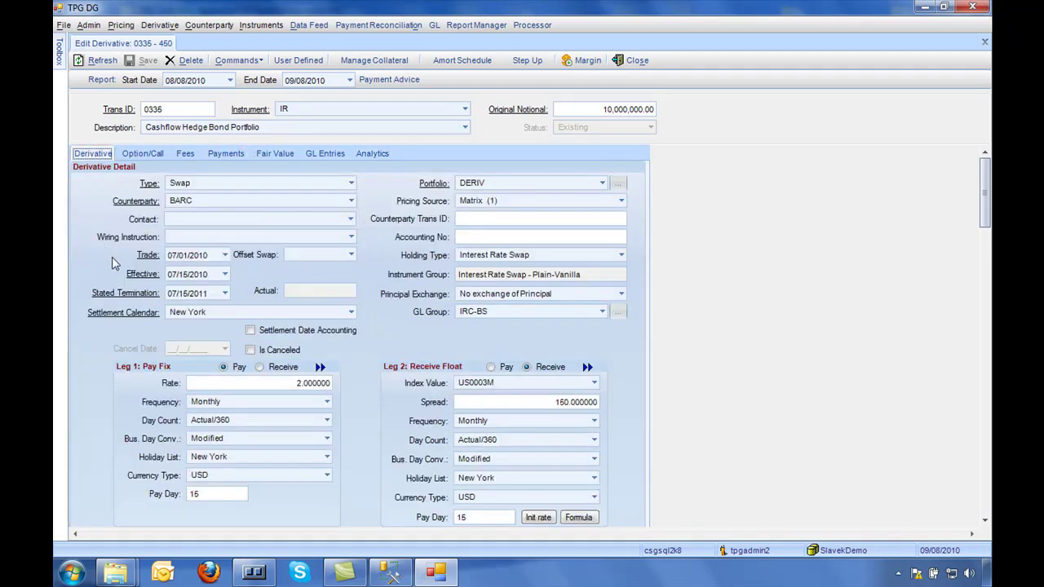